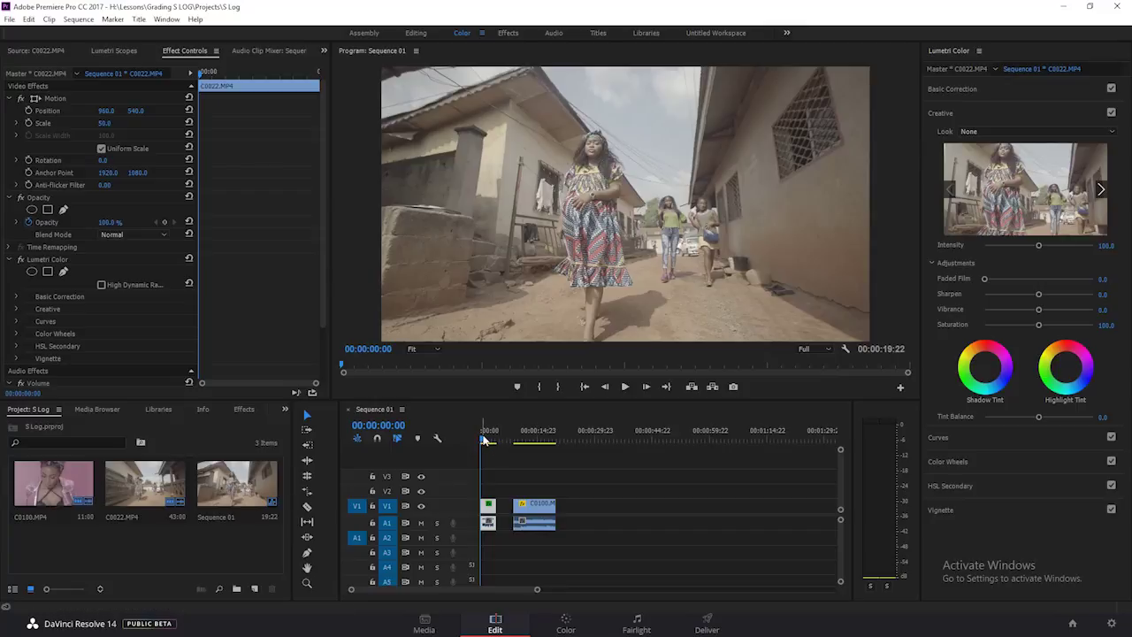
Set the C0022 street clip's basic correction to contrast 26.1, highlights -25.0 and saturation 172.8
left_click_drag(487, 440, 530, 439)
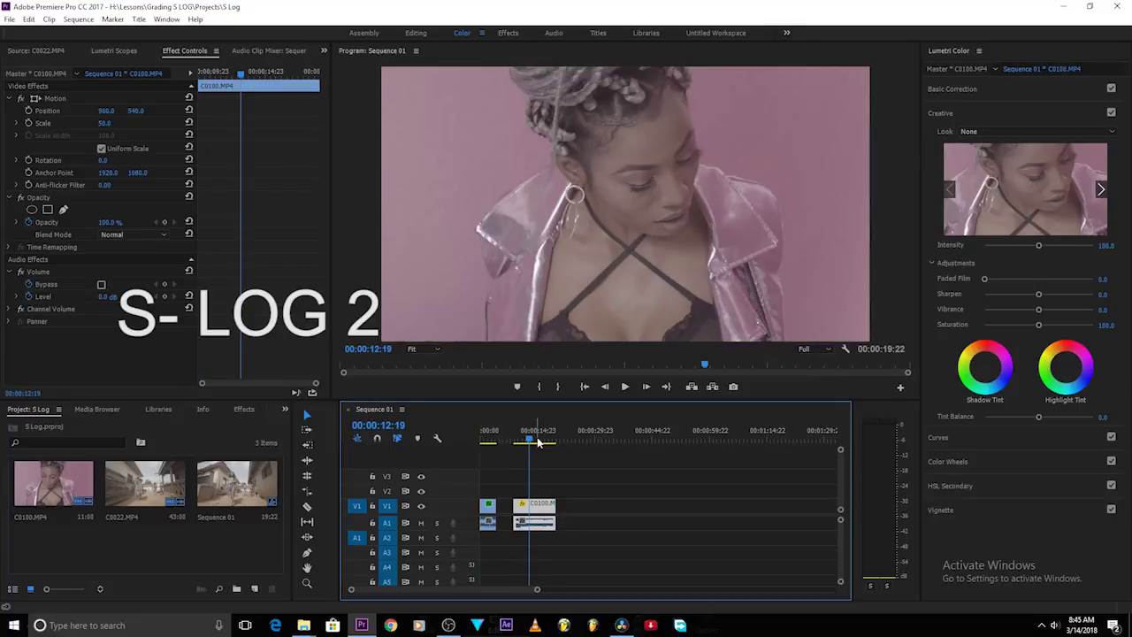
left_click(485, 443)
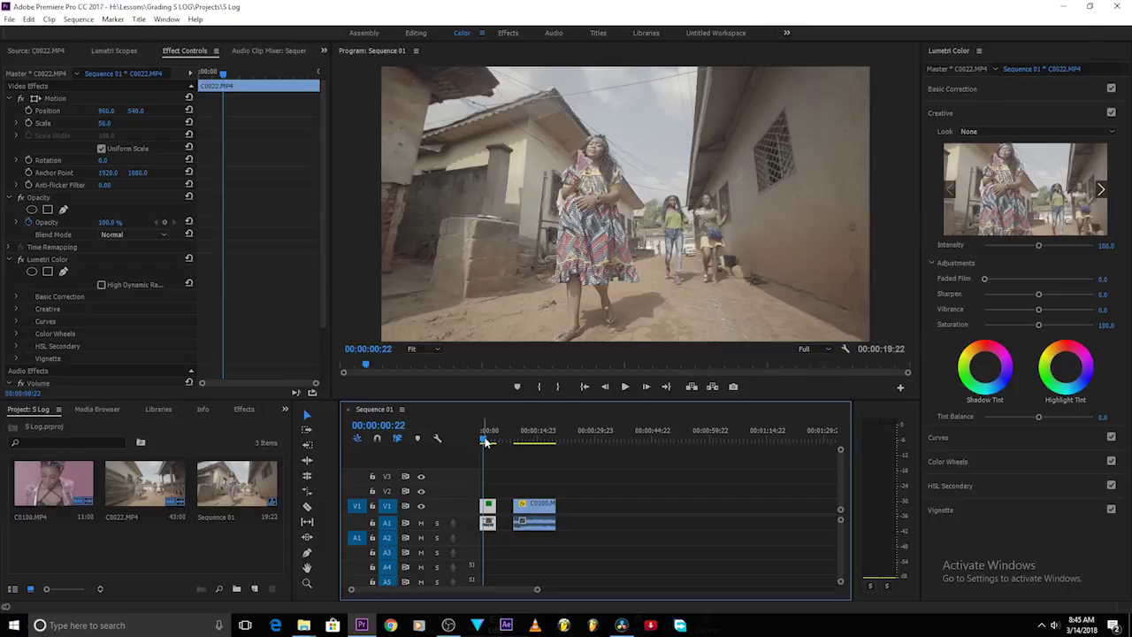
left_click_drag(485, 442, 484, 440)
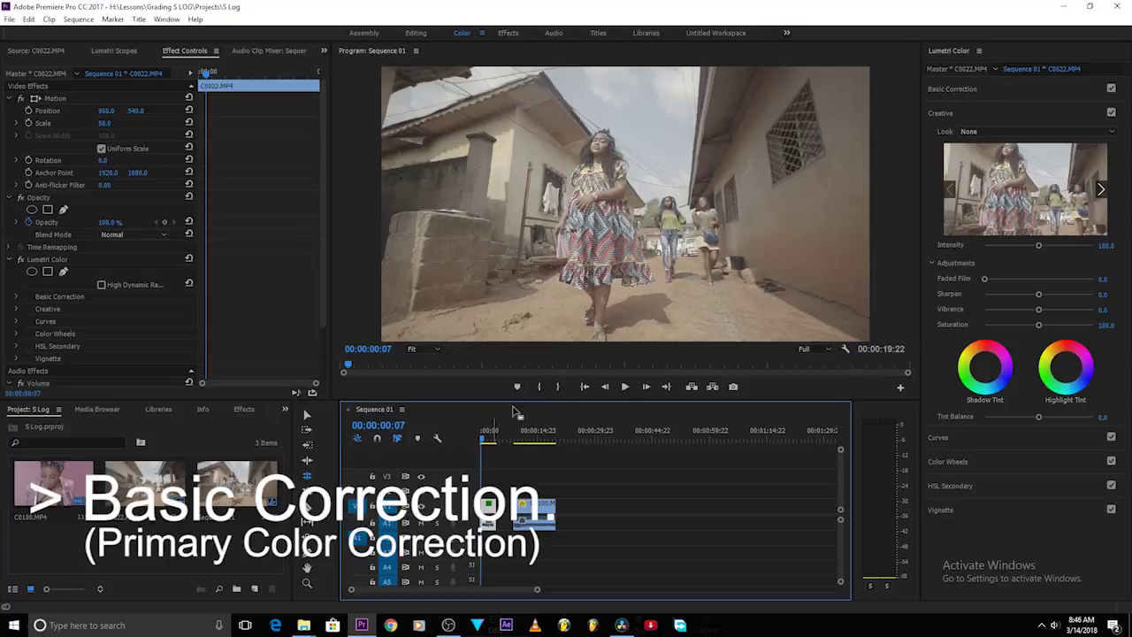
left_click(963, 83)
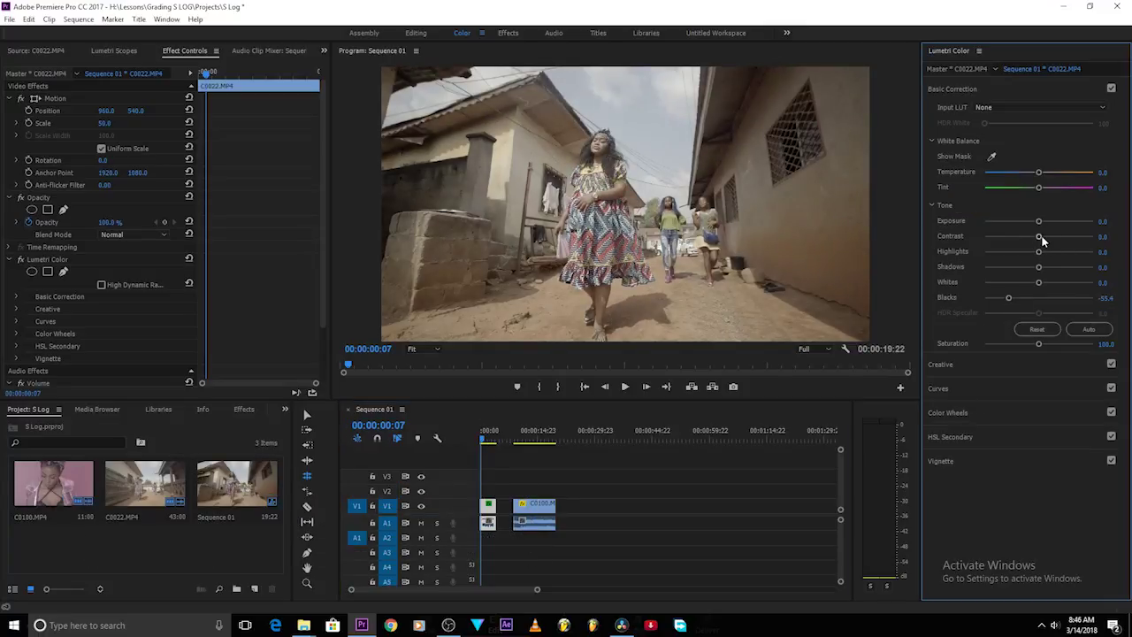
left_click_drag(1041, 239, 1025, 256)
left_click_drag(1033, 344, 1077, 341)
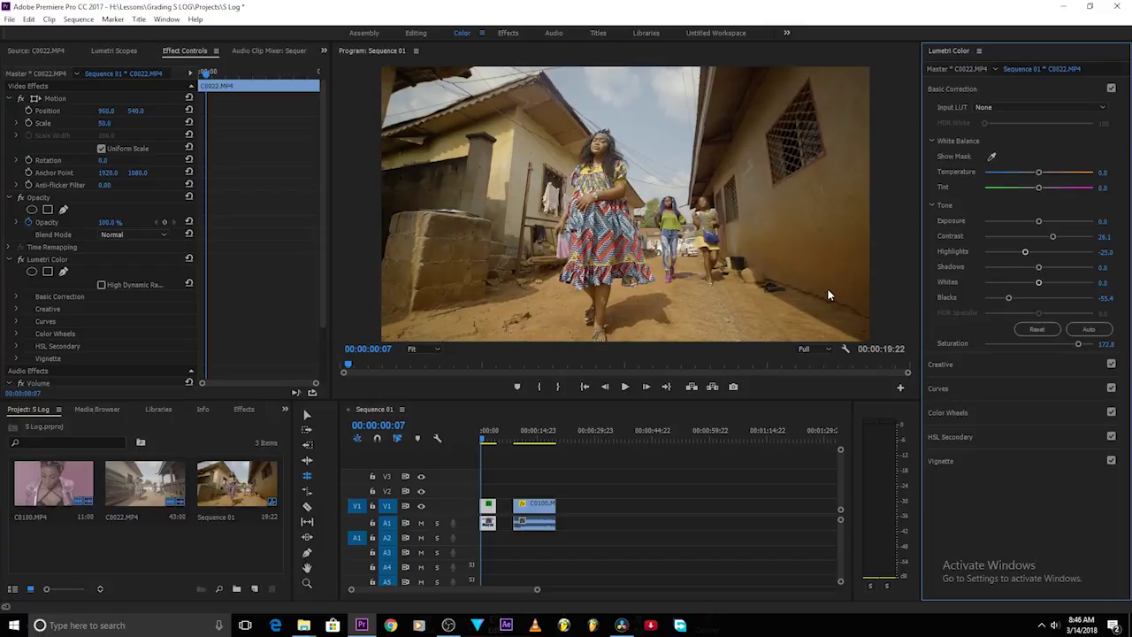
Refine C0022's basic correction to temperature -13.0, tint 6.5, exposure -0.1, highlights -12.0, shadows 1.1, whites 21.7 and saturation 177.2
mouse_move(1038, 281)
left_mouse_down()
mouse_move(1051, 283)
mouse_move(1031, 267)
left_mouse_up()
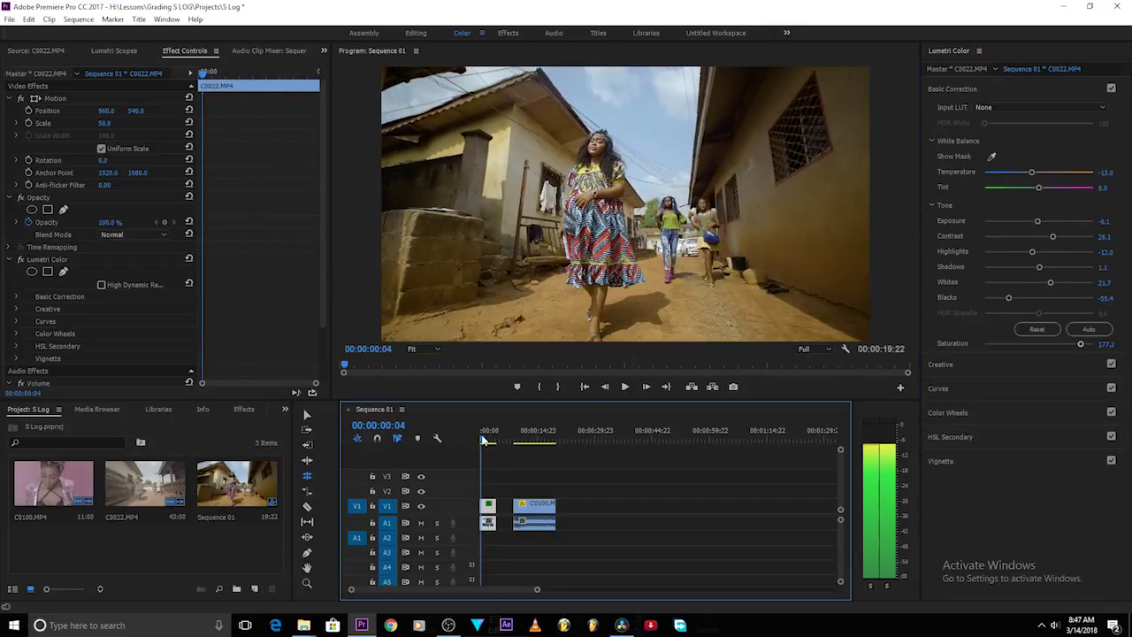
left_click(483, 440)
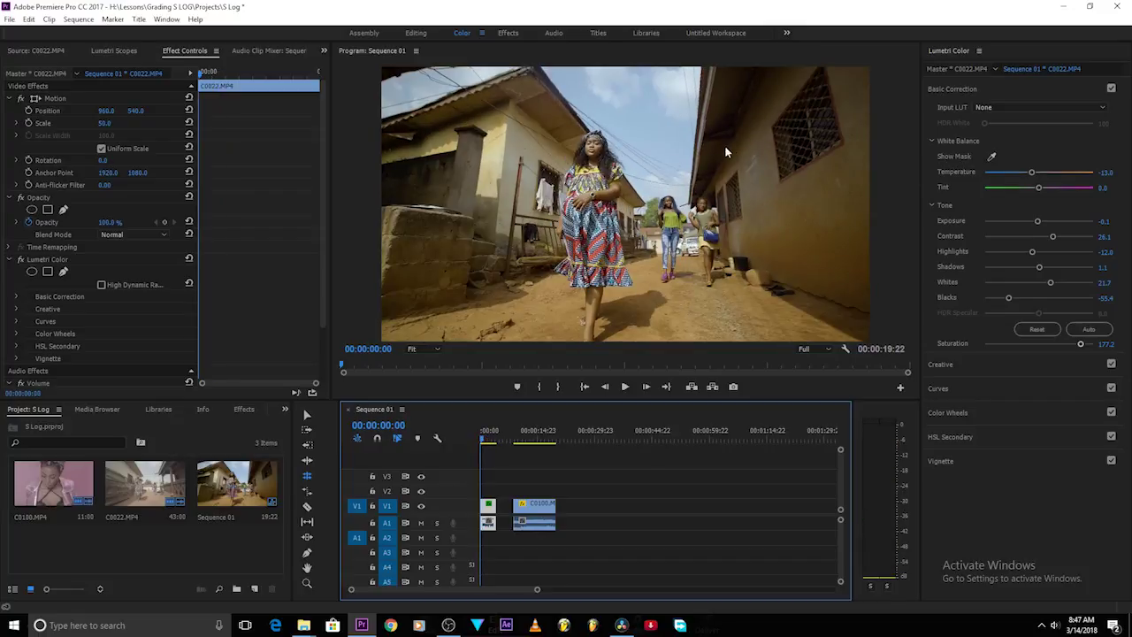
left_click_drag(1039, 188, 1043, 191)
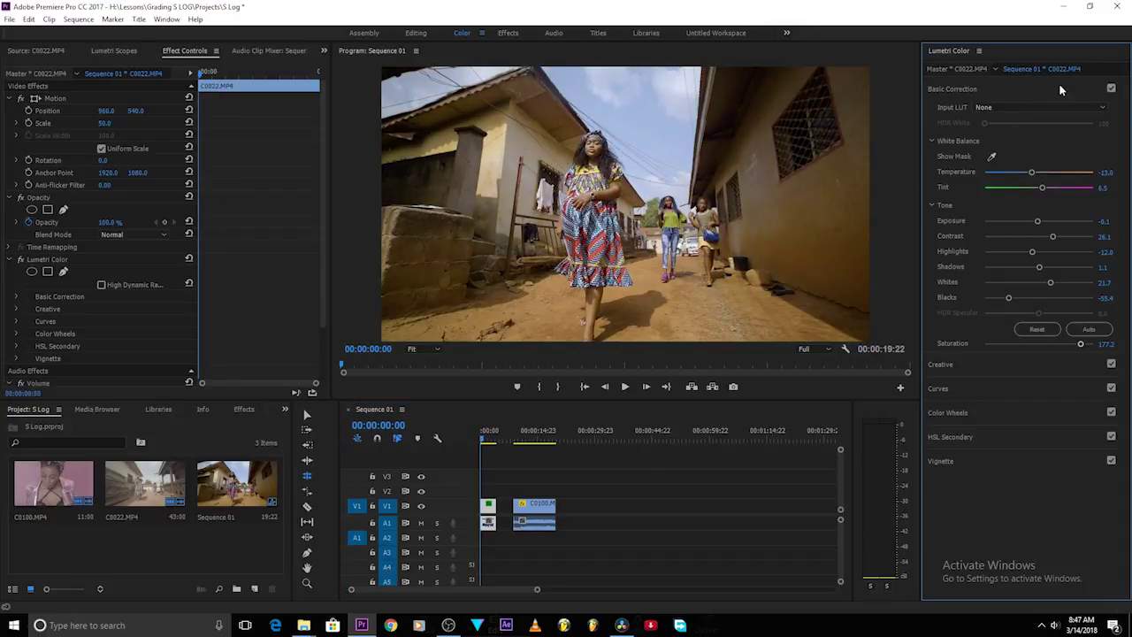
Compare the street clip with and without its basic correction
left_click(1111, 90)
left_click(1111, 90)
left_click(1111, 91)
left_click(1111, 90)
left_click(1111, 91)
left_click(1111, 90)
left_click(181, 237)
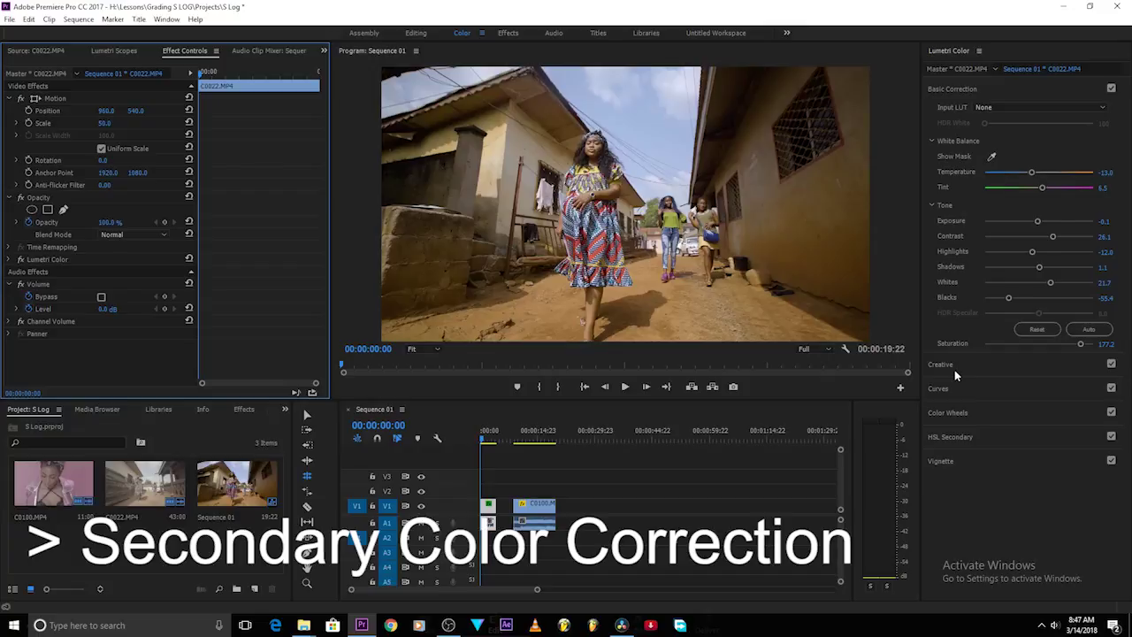
Sample the blue sky as an HSL Secondary key and widen its hue, saturation and lightness ranges
left_click(950, 436)
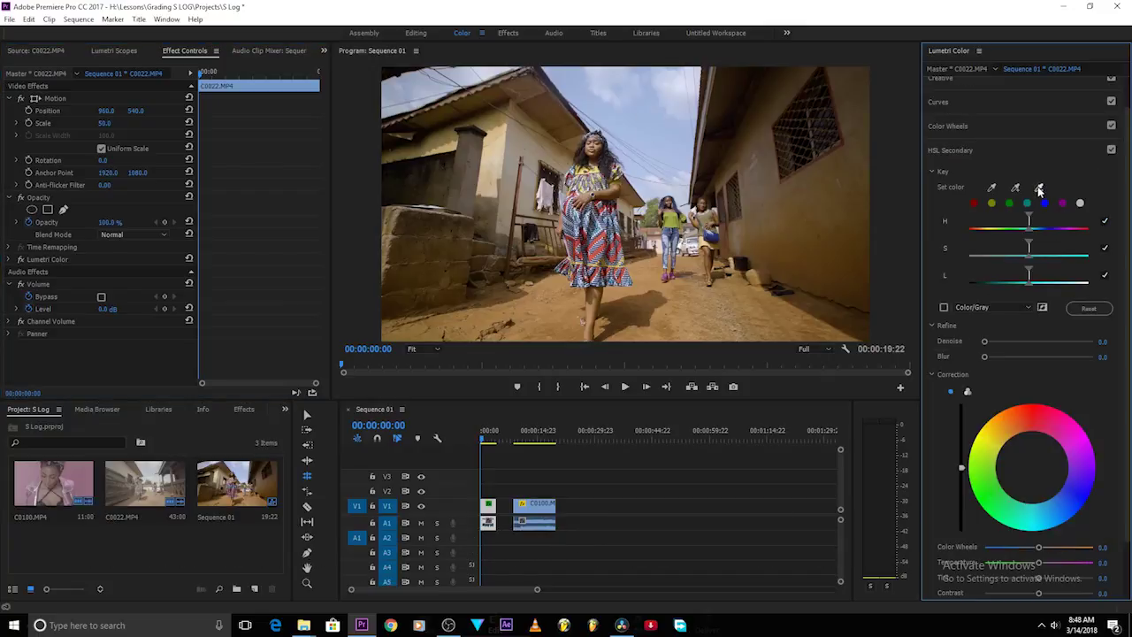
left_click(992, 187)
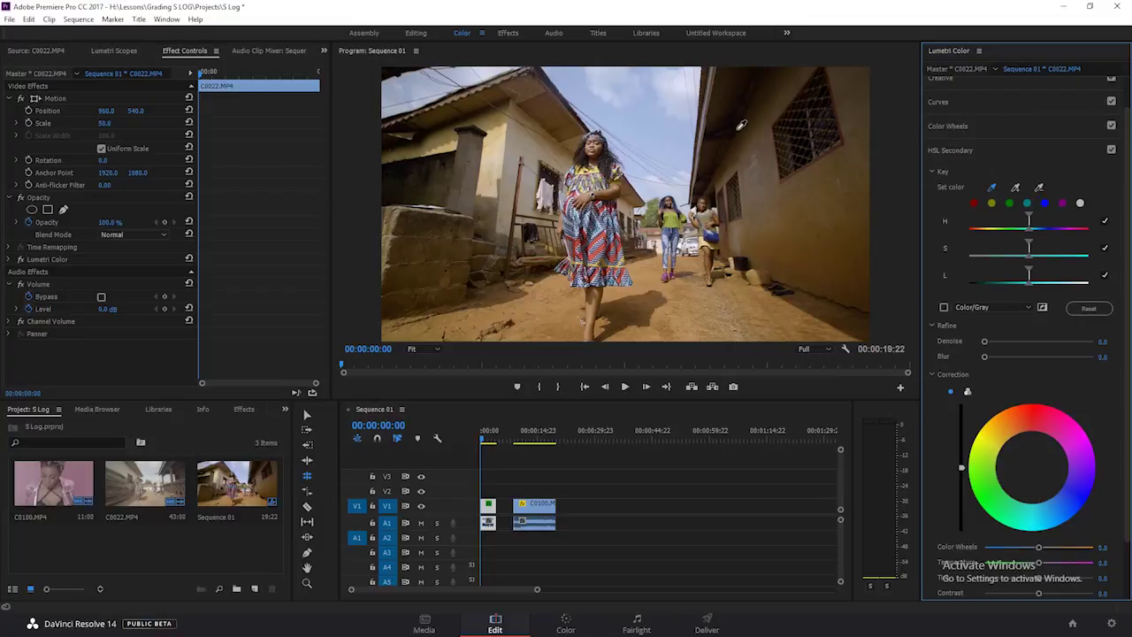
left_click(649, 139)
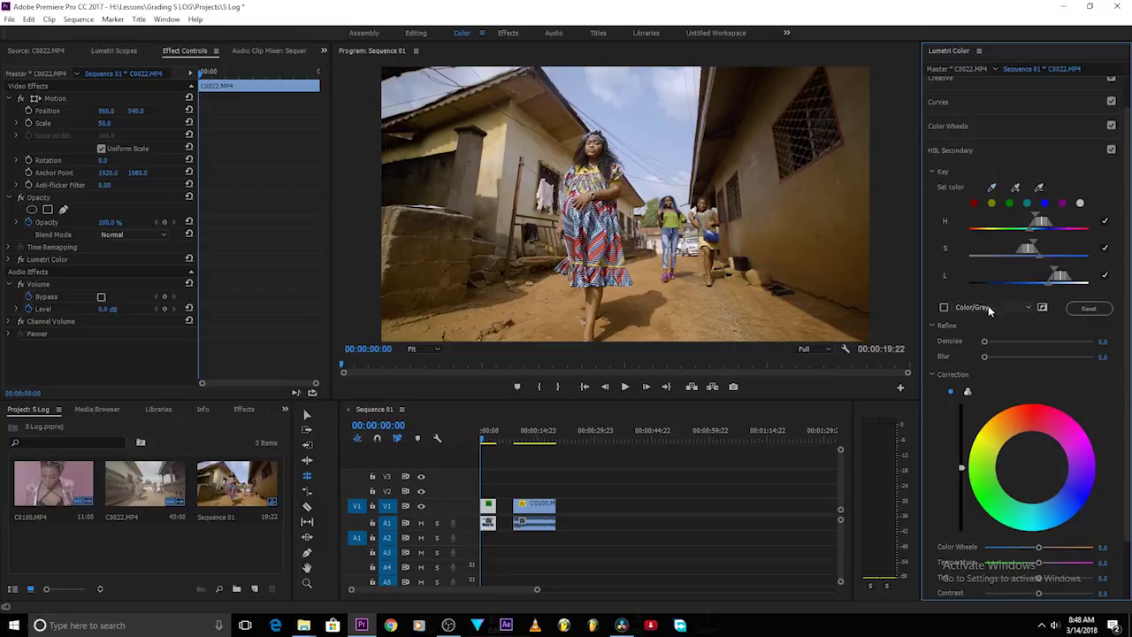
left_click(944, 307)
left_click_drag(1018, 233, 1050, 258)
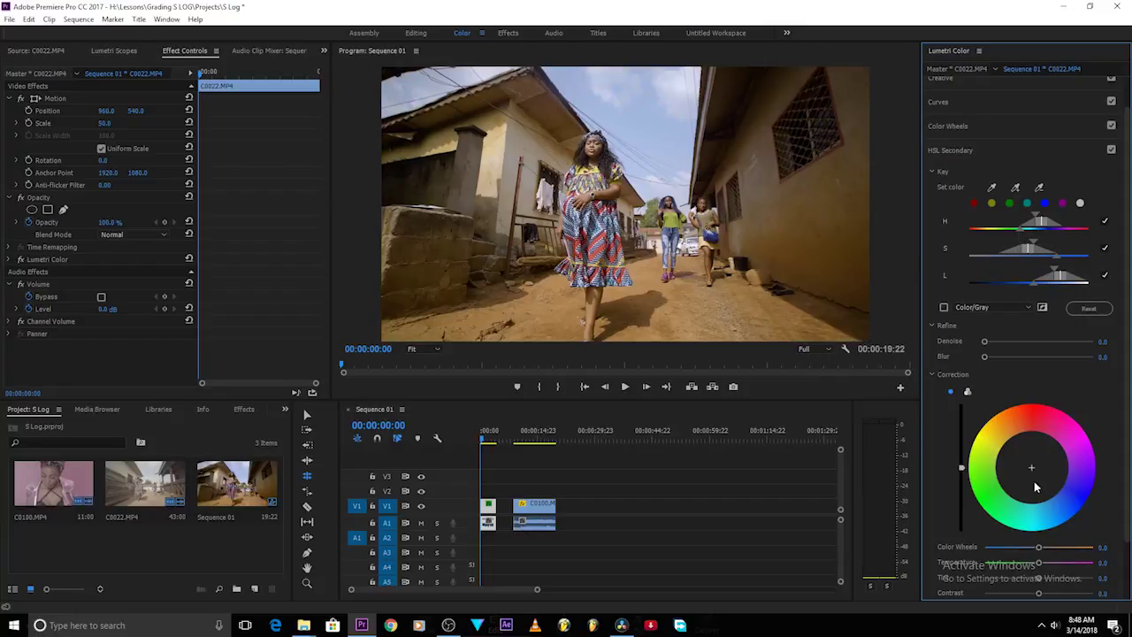
Intensify the keyed sky by raising the HSL Secondary correction labelled Sharpen past 160.9, and compare the frame with the secondary disabled
scroll(1016, 544, "down", 2)
left_click_drag(1039, 562, 1071, 562)
scroll(980, 548, "down", 1)
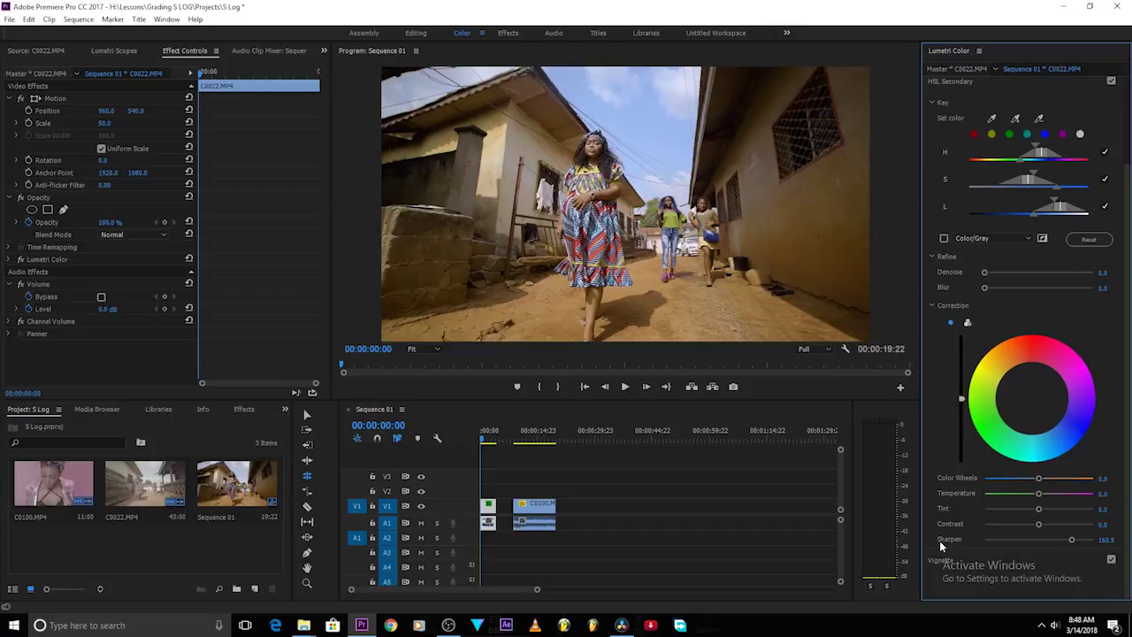
left_click_drag(1071, 540, 1079, 542)
left_click(1110, 81)
left_click(1110, 82)
left_click(1110, 82)
left_click(1111, 81)
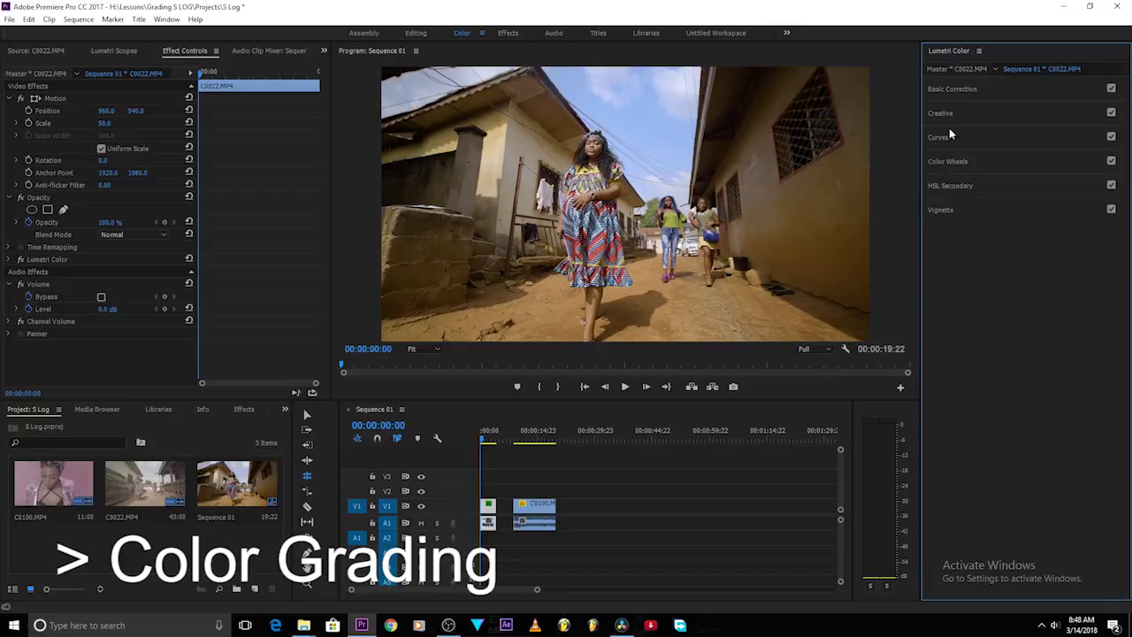
Apply the ASCEND - 3Strip.cube LUT as the street clip's creative look and set its intensity to 70
left_click(944, 113)
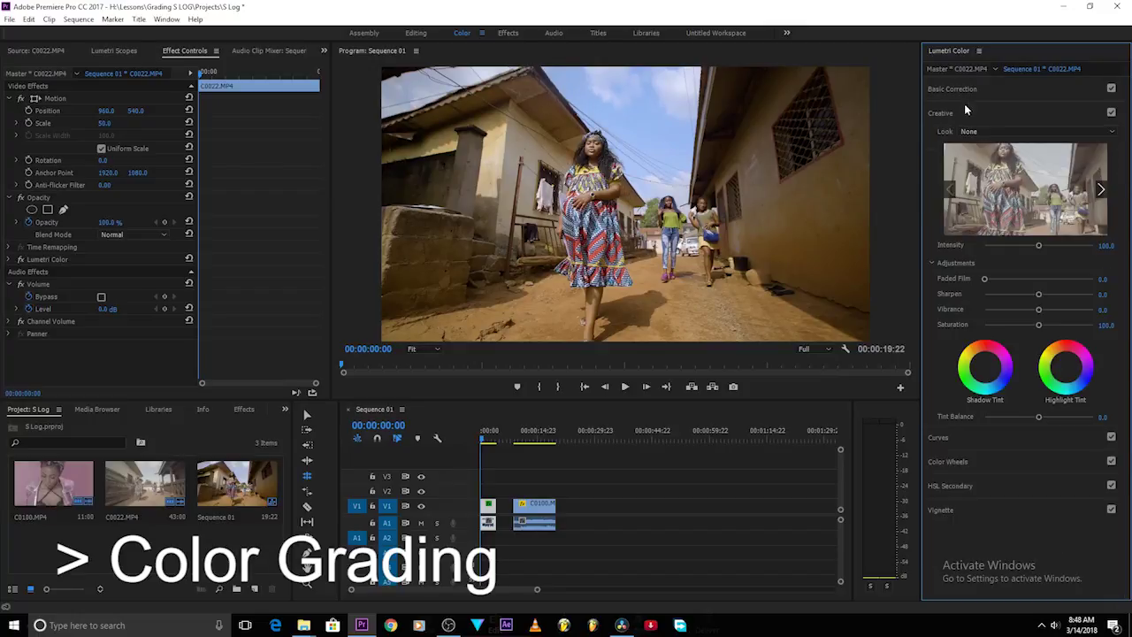
left_click(979, 131)
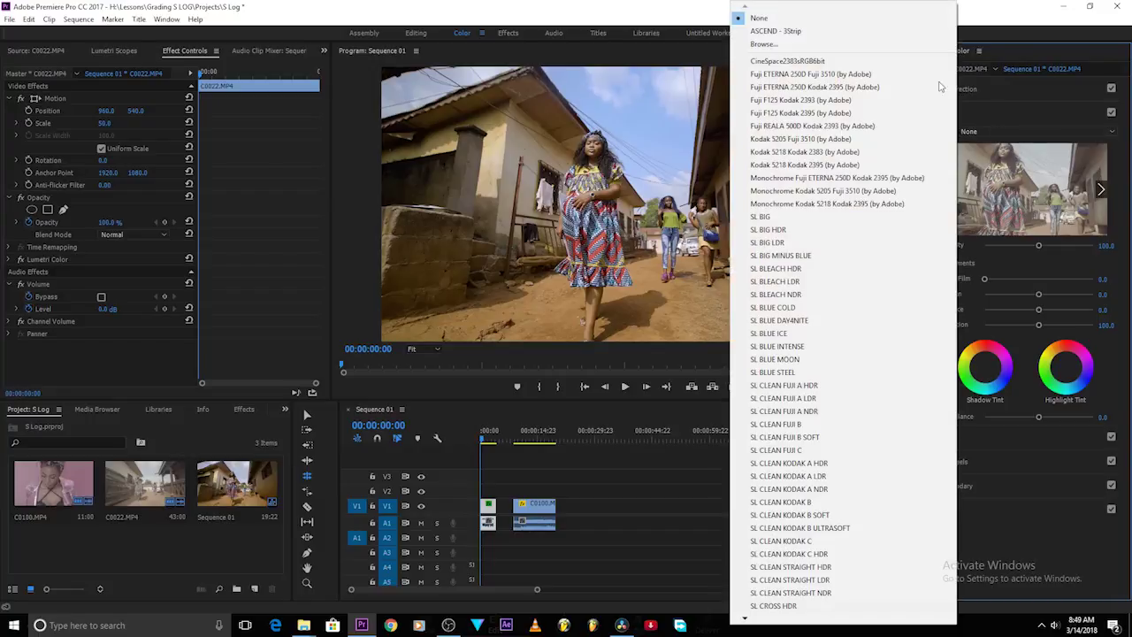
left_click(764, 44)
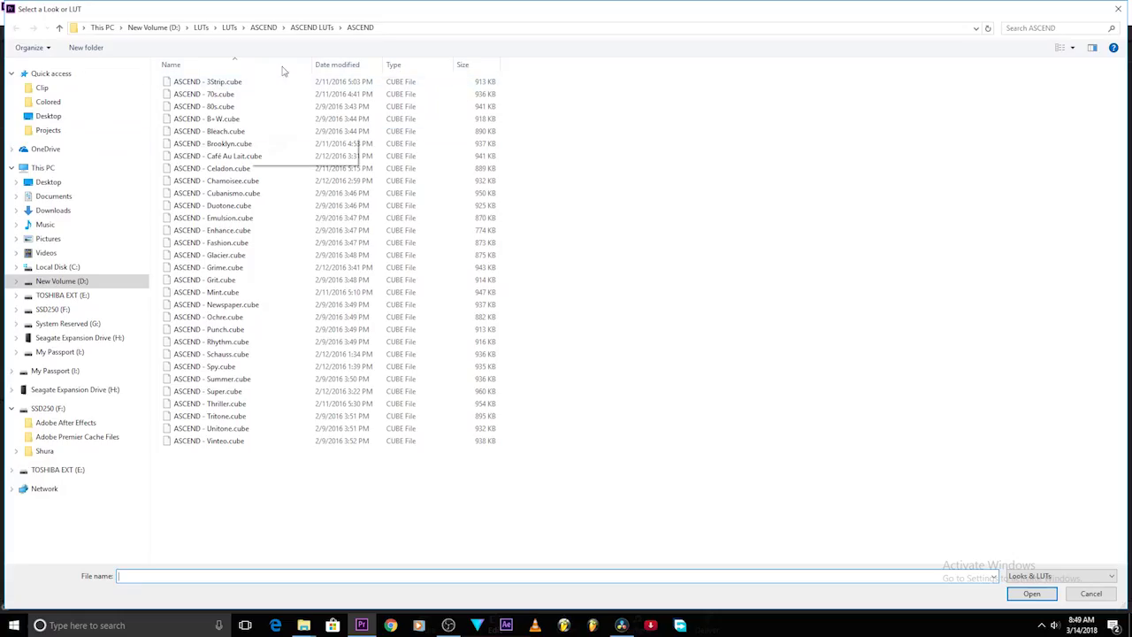
double_click(206, 81)
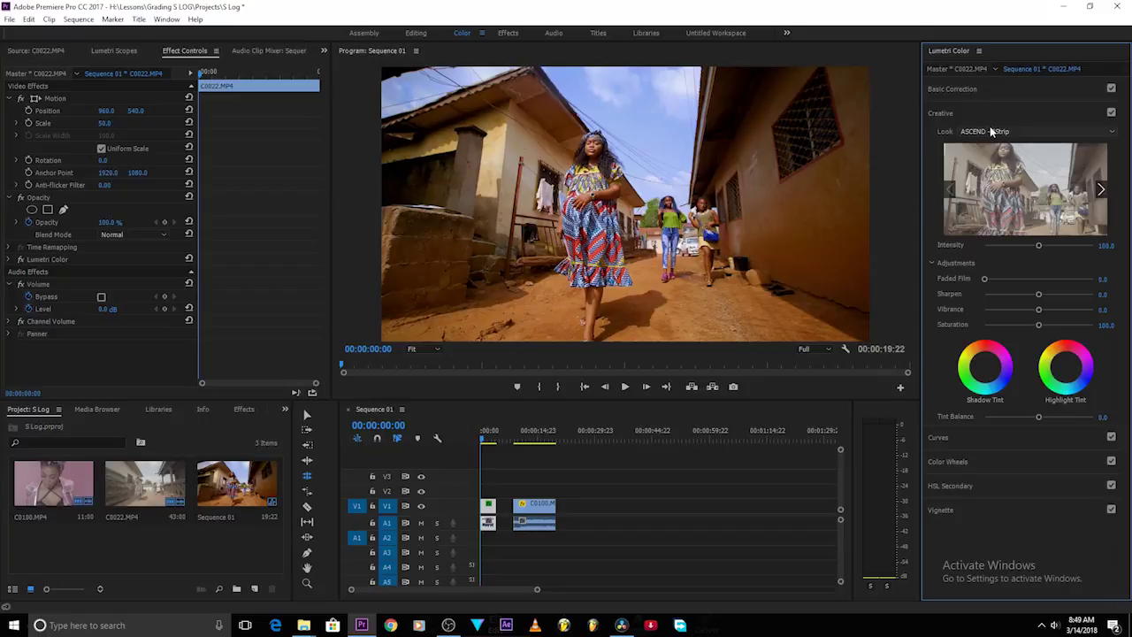
left_click(1108, 245)
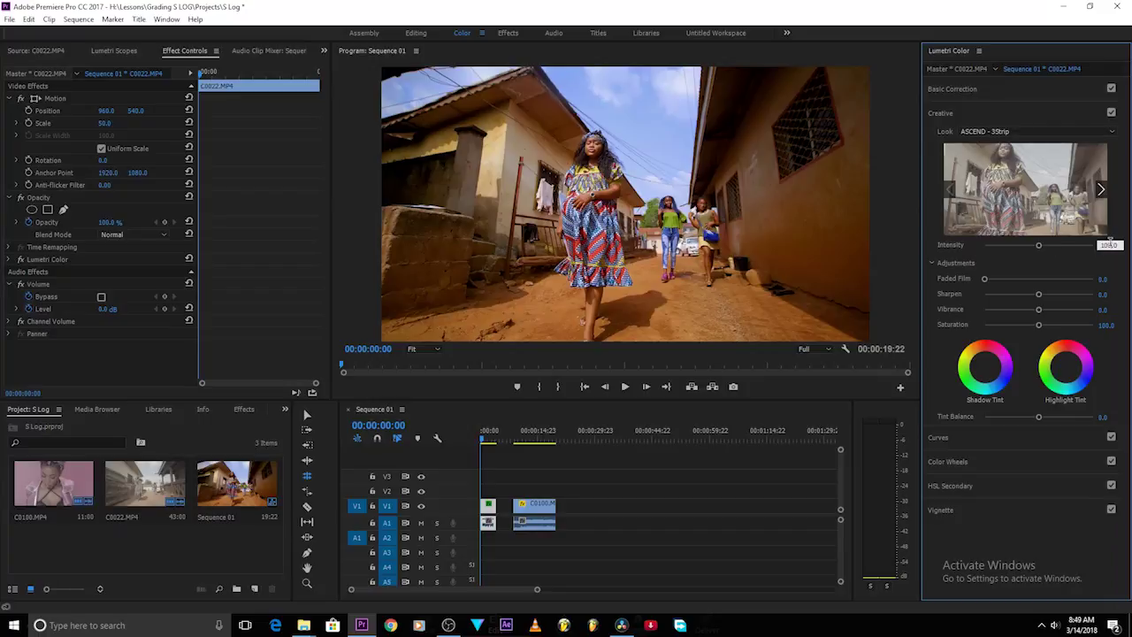
type("70")
key("Return")
Compare the street clip with and without the creative look, and play it back from the start
left_click(474, 442)
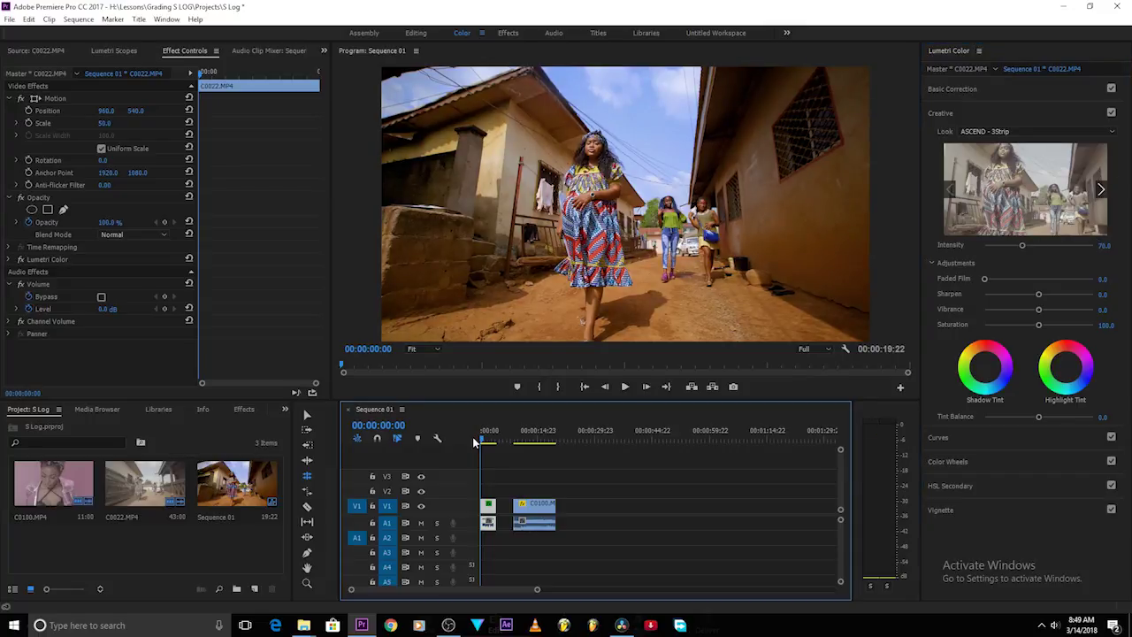
left_click(1110, 113)
left_click(1110, 113)
left_click(1111, 113)
left_click(1111, 114)
key("space")
key("Home")
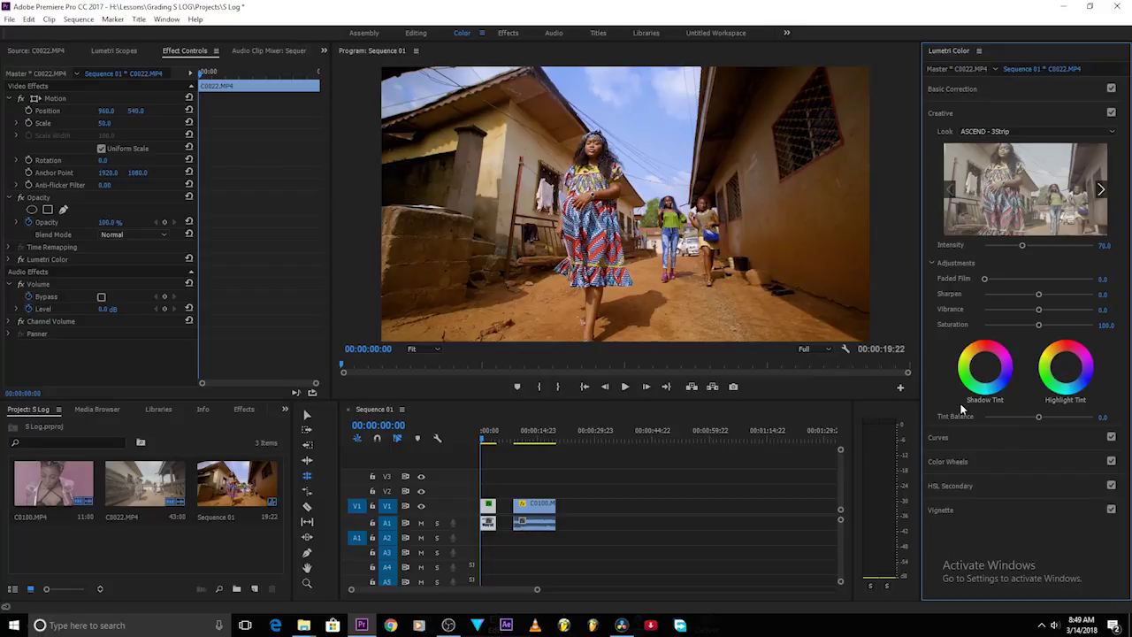
Lower the street clip's temperature to -21.7 and tint to 1.1, and add faded film to its creative adjustments
left_click(955, 88)
left_click_drag(1044, 189, 1028, 174)
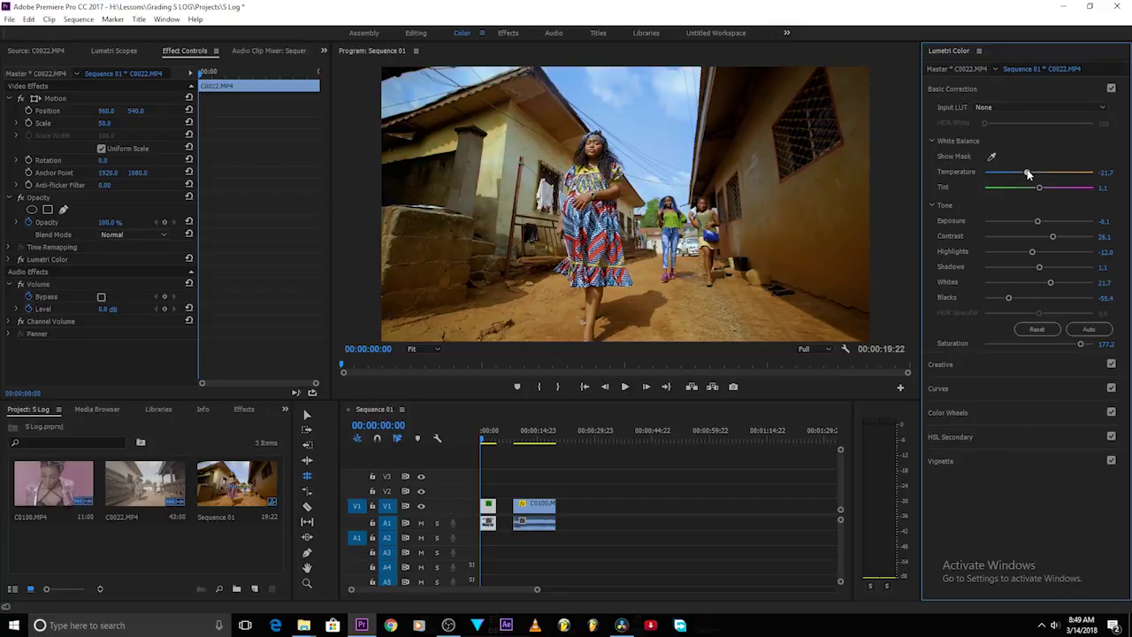
left_click(1016, 364)
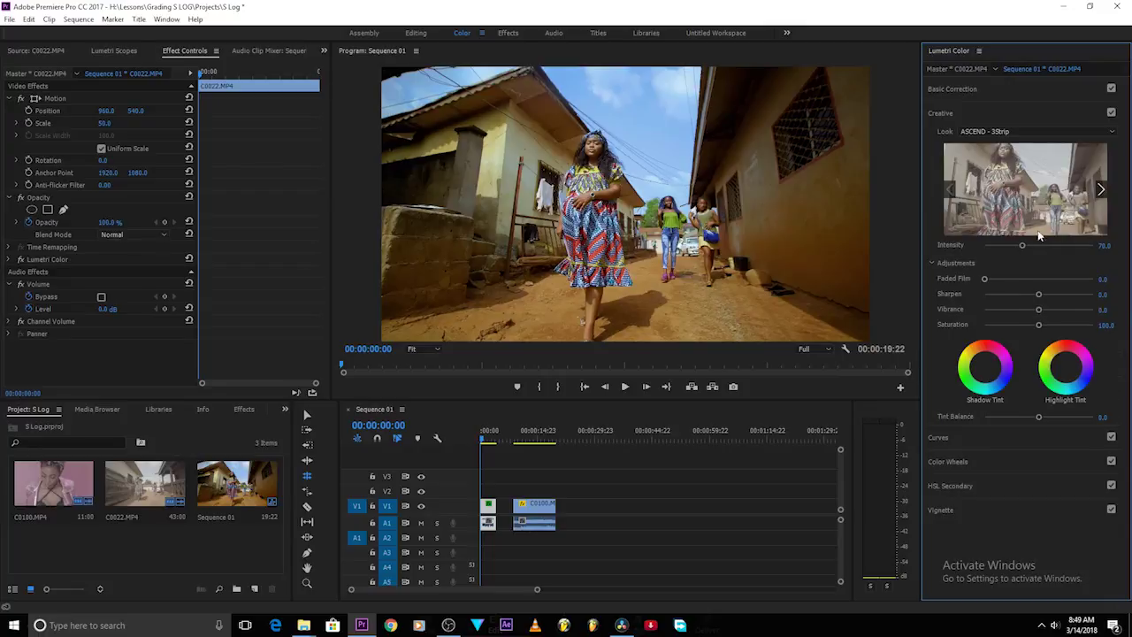
left_click_drag(985, 278, 1026, 278)
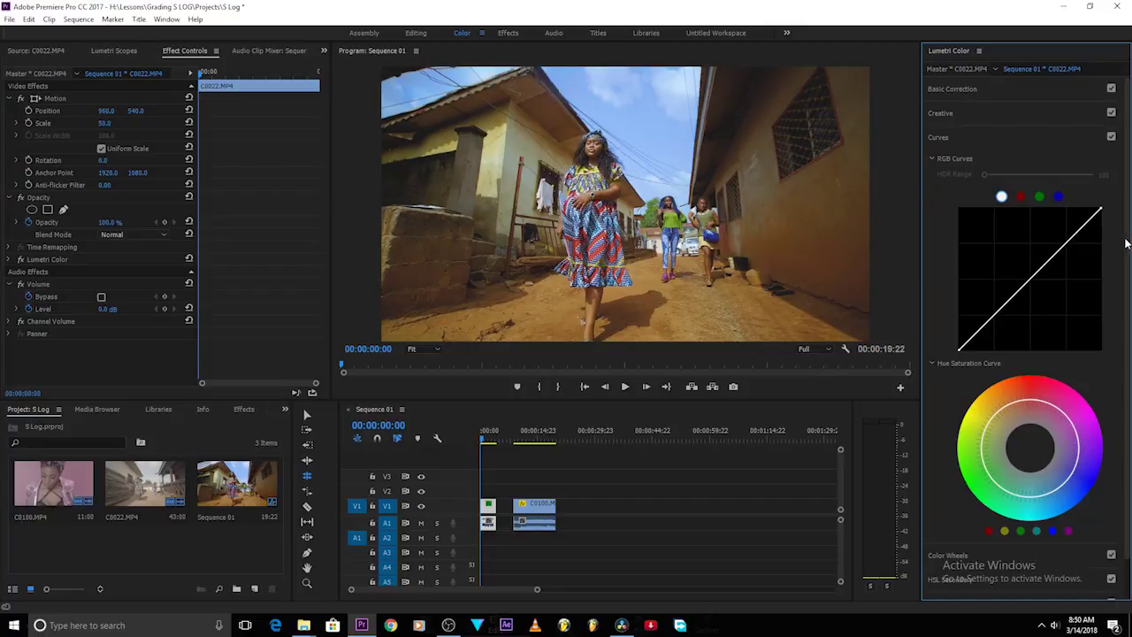
Boost the blue range on the Hue Saturation Curve and compare the clip with the curves correction disabled
left_click(1052, 532)
mouse_move(1060, 489)
left_mouse_down()
mouse_move(1053, 504)
mouse_move(1075, 475)
left_mouse_up()
left_click(1111, 137)
left_click(1111, 137)
left_click(1111, 137)
left_click(1111, 137)
Play back the graded street clip and compare it with the whole Lumetri Color effect switched off
key("space")
key("Left")
key("Left")
left_click(937, 137)
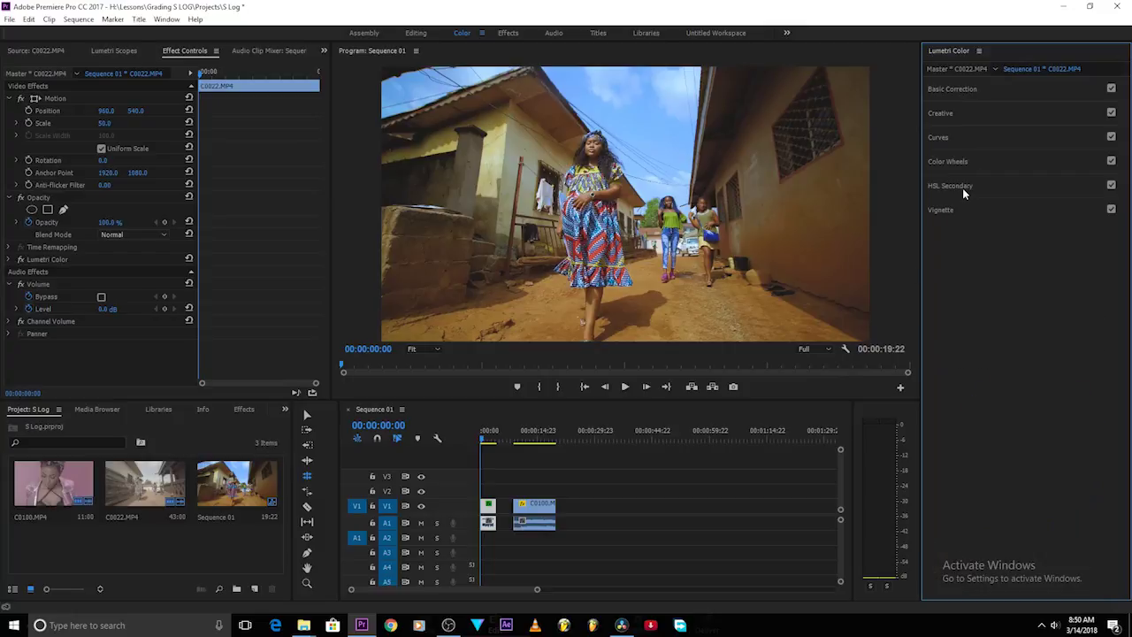
left_click_drag(486, 439, 482, 439)
left_click(21, 259)
left_click(21, 259)
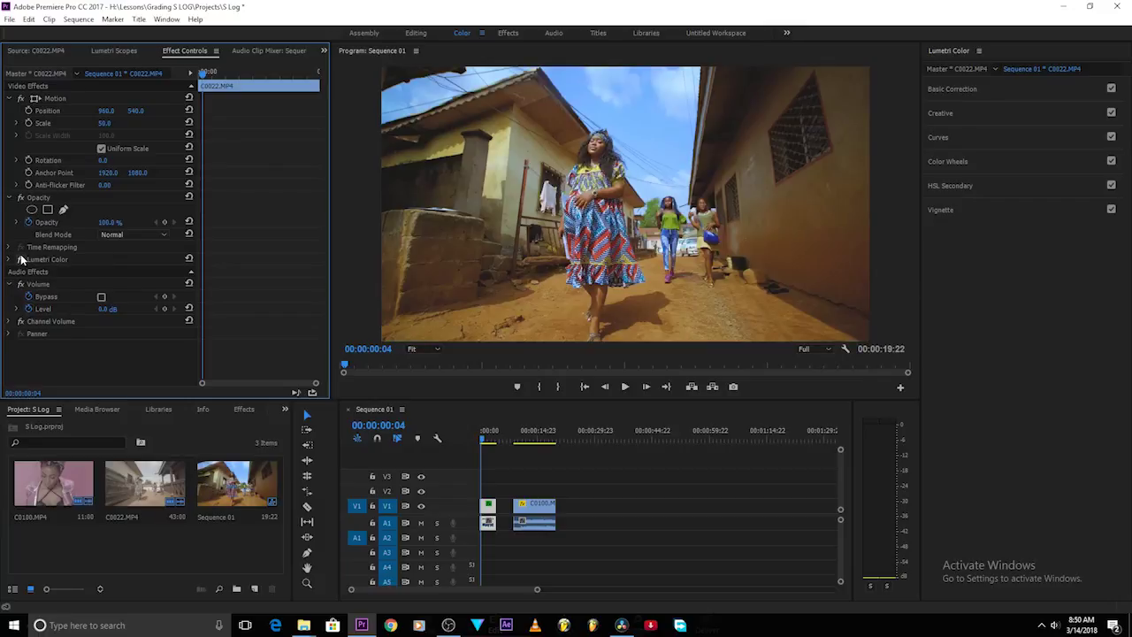
left_click(20, 259)
left_click(20, 259)
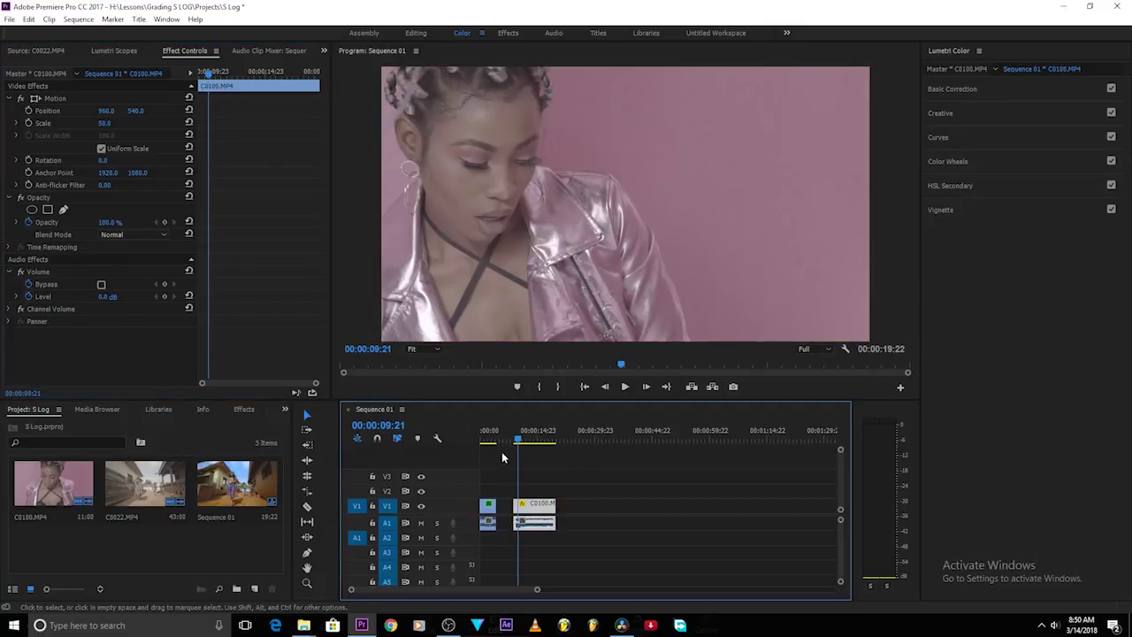
Set the C0100 clip's basic correction to exposure 0.2, contrast 26.1, highlights 16.3, shadows -7.6, blacks -65.2 and saturation 200.0
key("space")
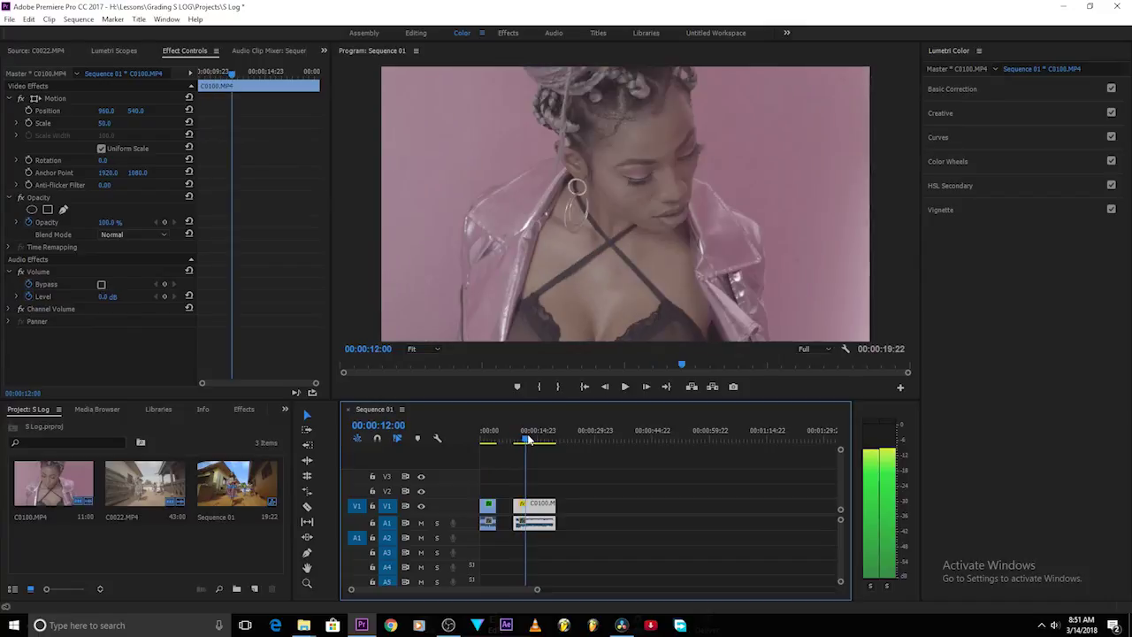
key("space")
left_click(972, 95)
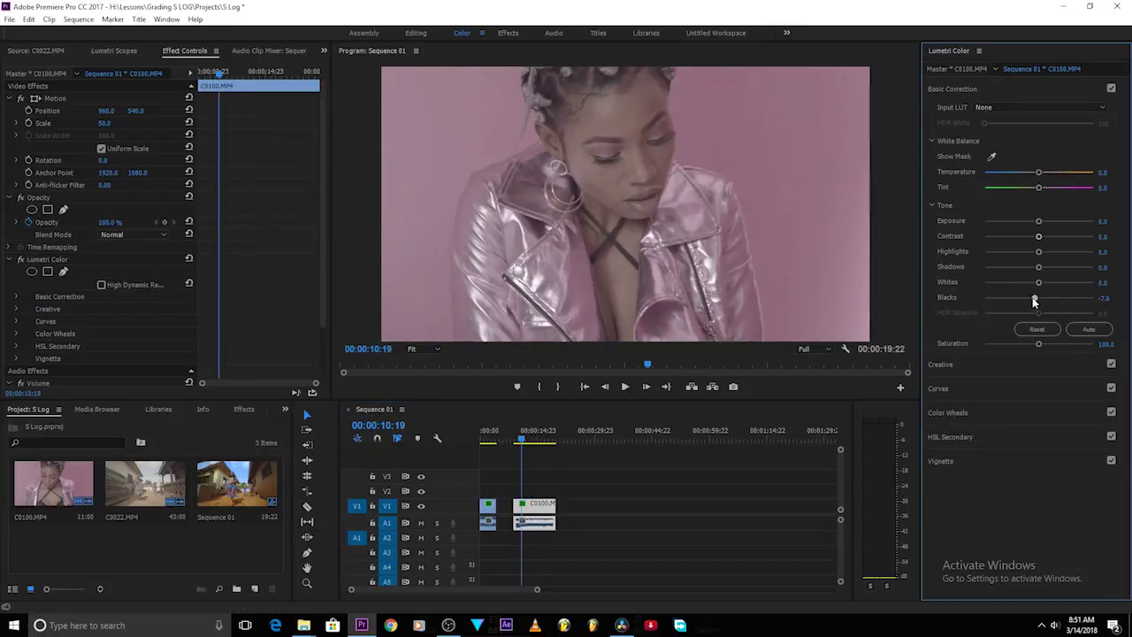
left_click_drag(1038, 298, 1011, 298)
left_click_drag(1043, 237, 1053, 236)
left_click_drag(1051, 348, 1092, 345)
left_click_drag(1039, 251, 1034, 267)
left_click_drag(1040, 222, 1042, 222)
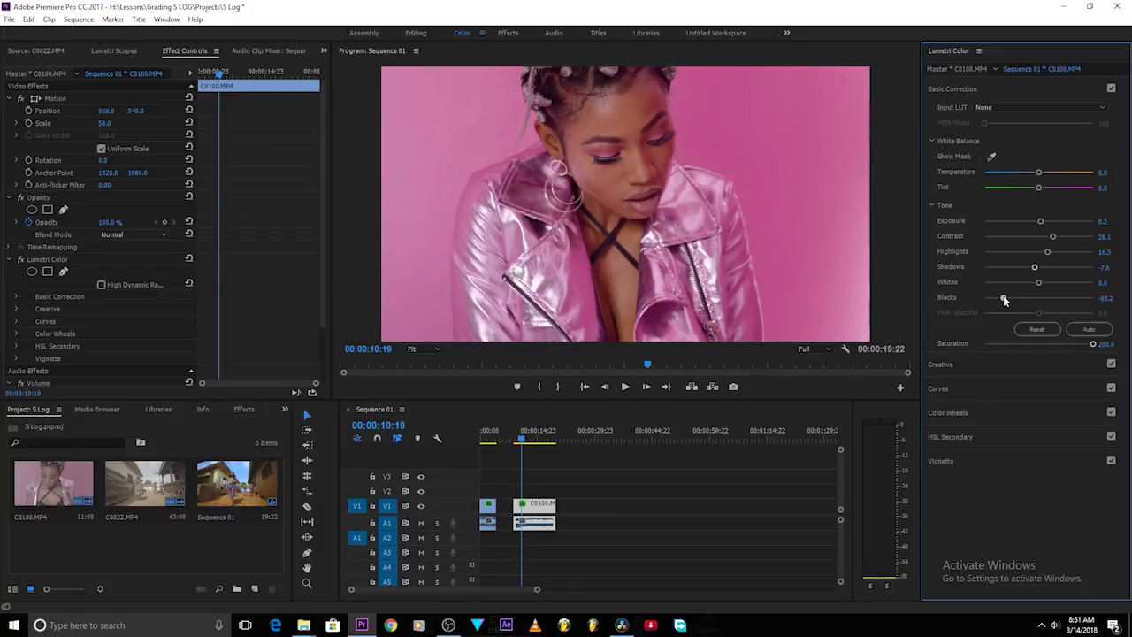
Key the pink background of the C0100 clip in HSL Secondary and widen the key's ranges using the mask preview
left_click_drag(522, 442, 526, 443)
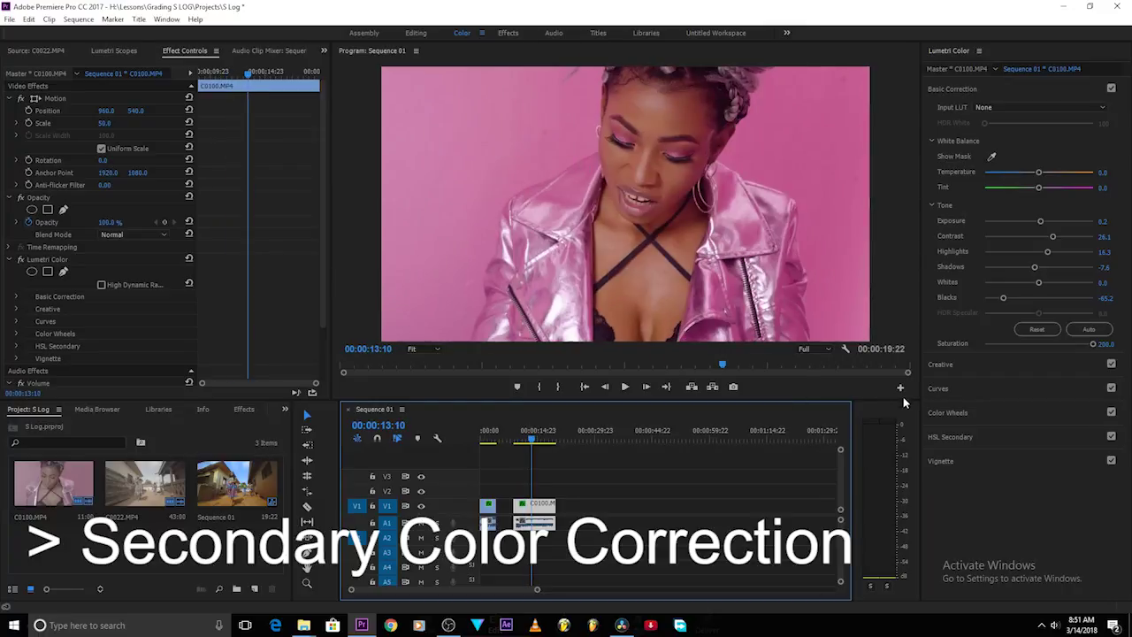
left_click(962, 437)
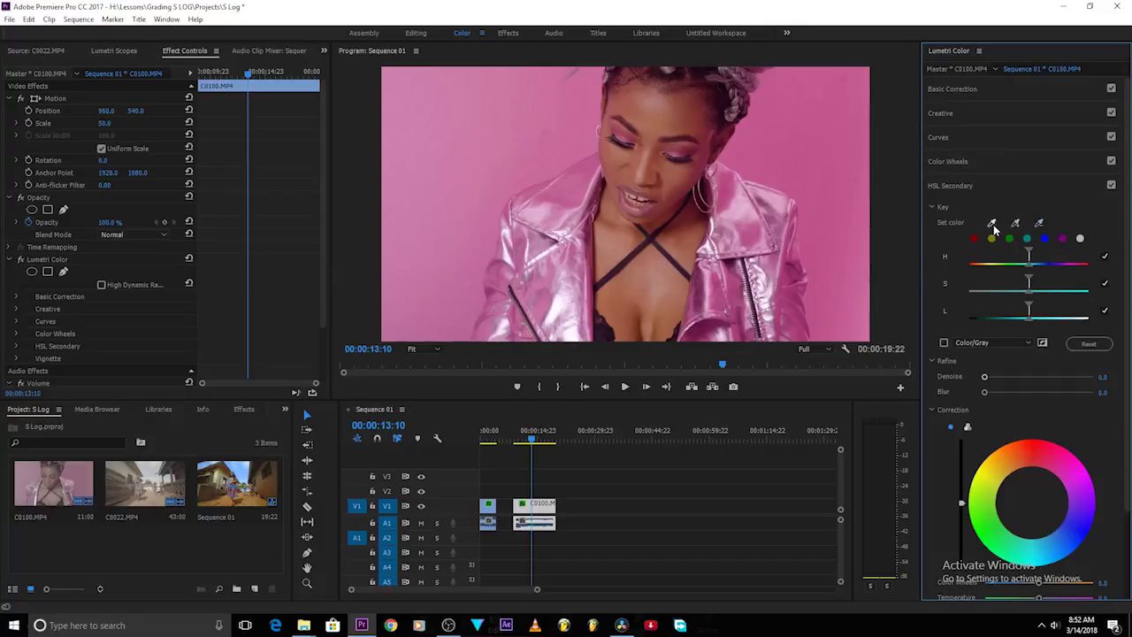
left_click(943, 343)
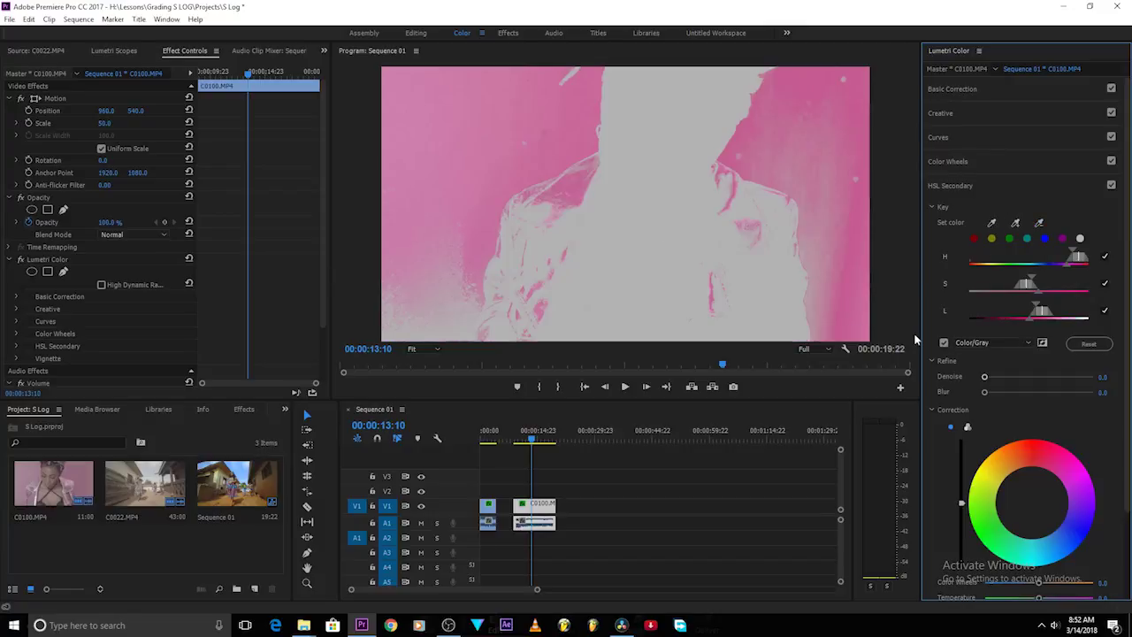
left_click_drag(1034, 320, 1027, 320)
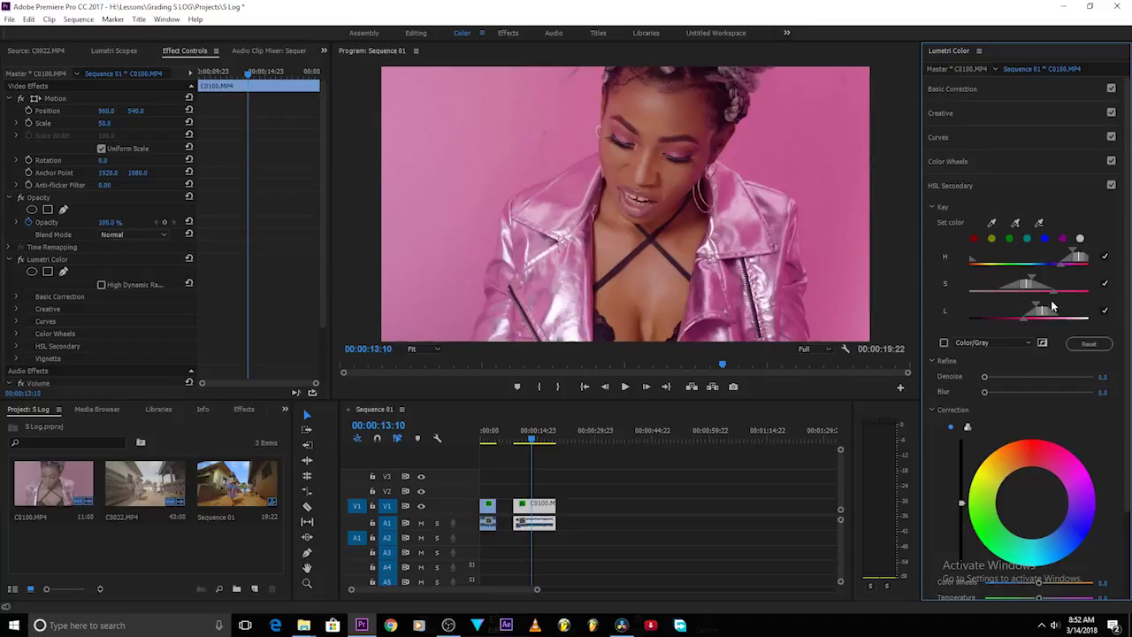
Correct the keyed pink in HSL Secondary with Color Wheels -9.8, Temperature 12.0 and Sharpen 172.8, as the sliders are labelled
scroll(1083, 499, "down", 3)
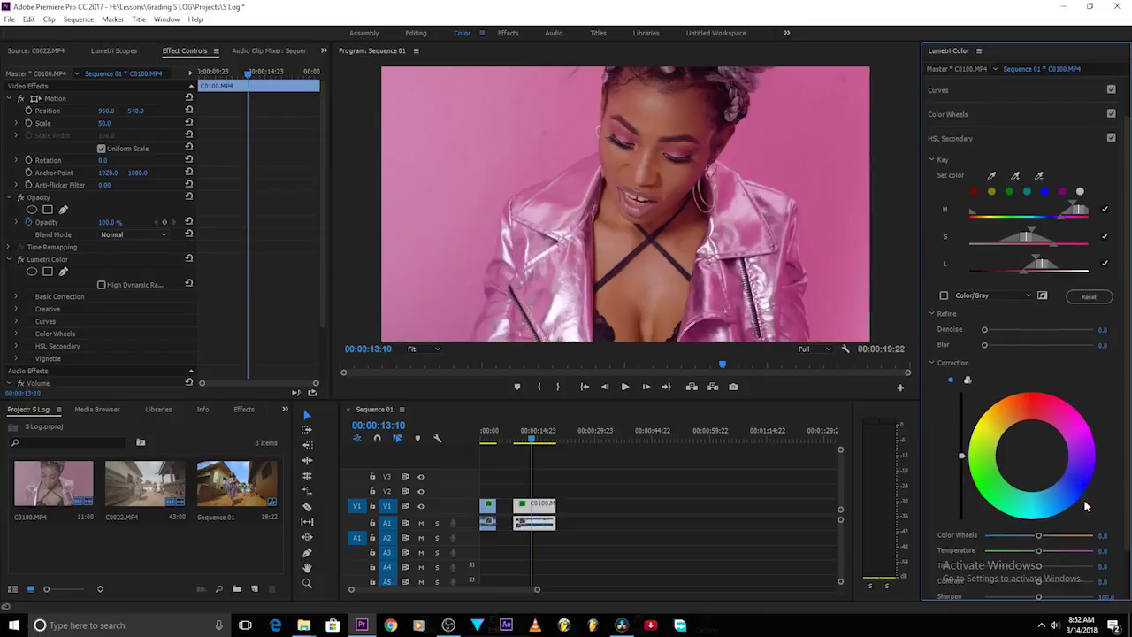
left_click_drag(1040, 542, 1082, 542)
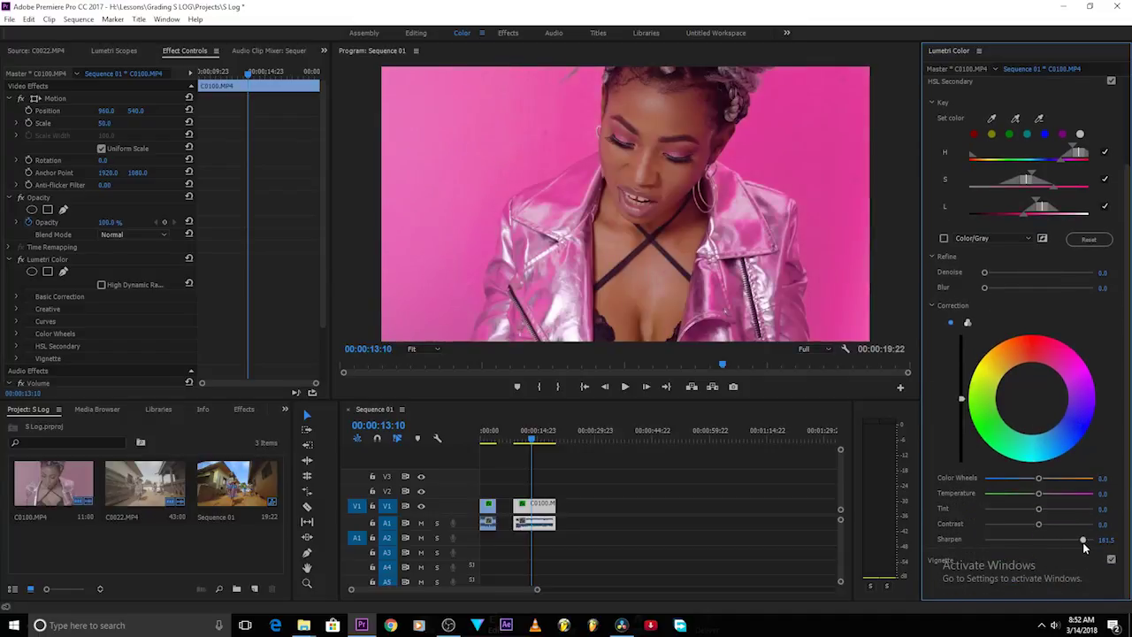
left_click_drag(1044, 495, 1032, 478)
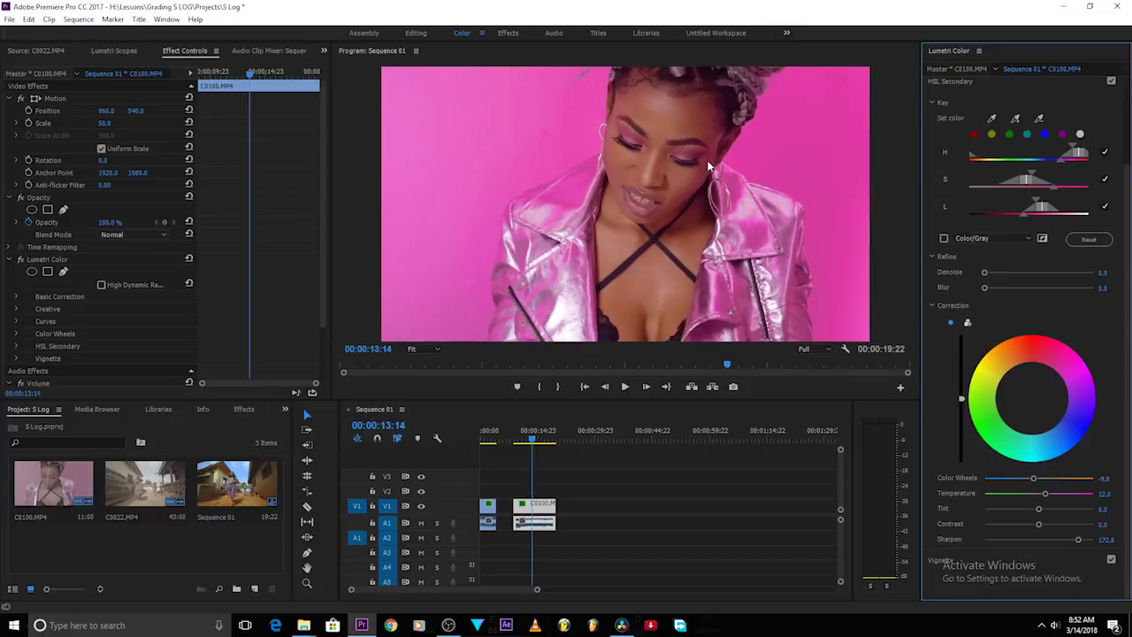
scroll(707, 166, "up", 4)
scroll(925, 121, "up", 3)
left_click(947, 150)
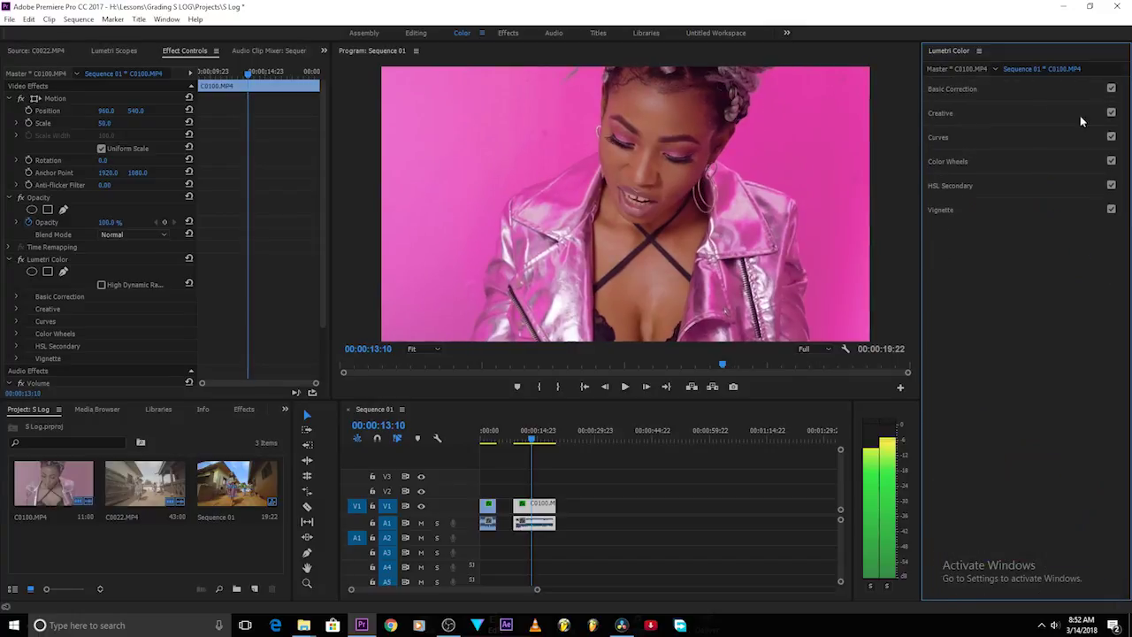
Apply the Vision 6 - Rec.709_32 LUT from the Osiris folder as the C0100 clip's creative look
left_click(960, 112)
left_click(1002, 130)
left_click(943, 42)
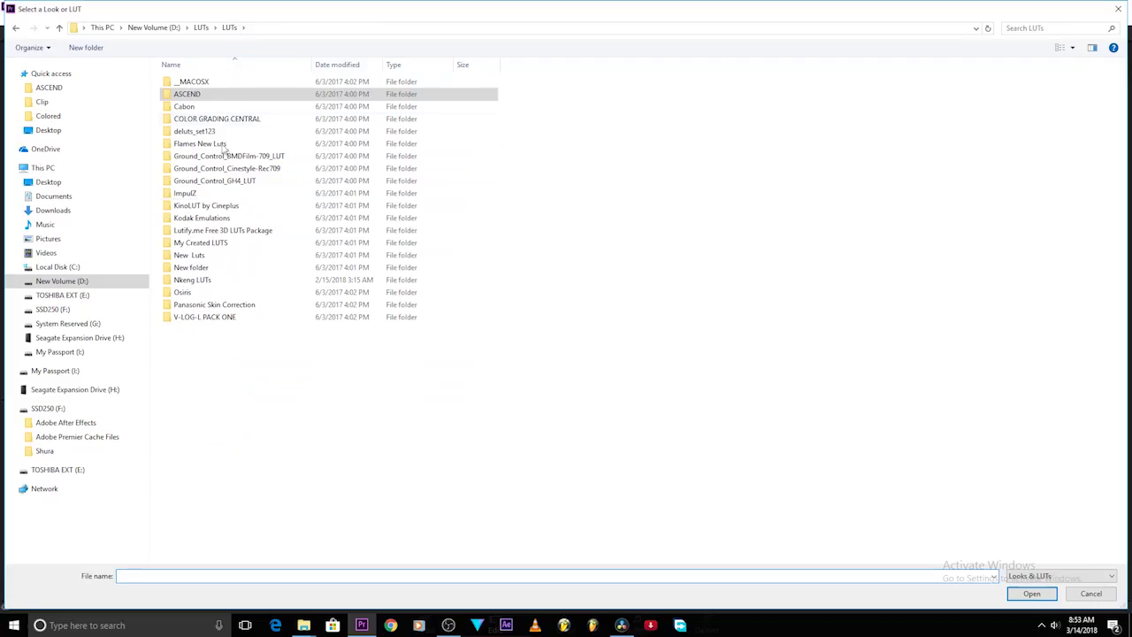
double_click(184, 292)
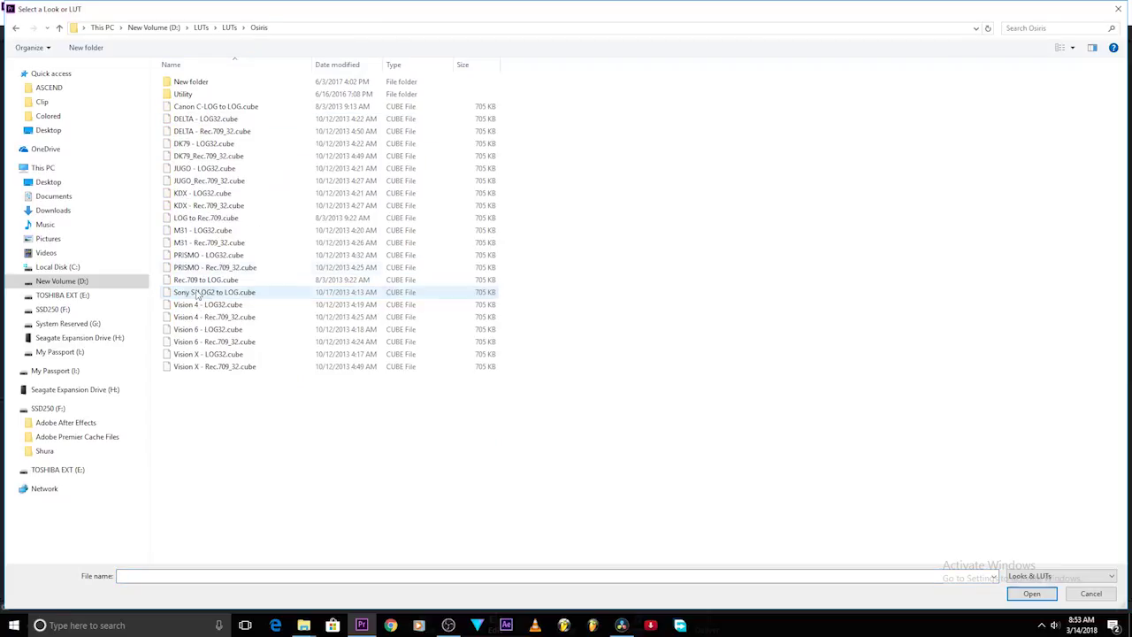
double_click(235, 342)
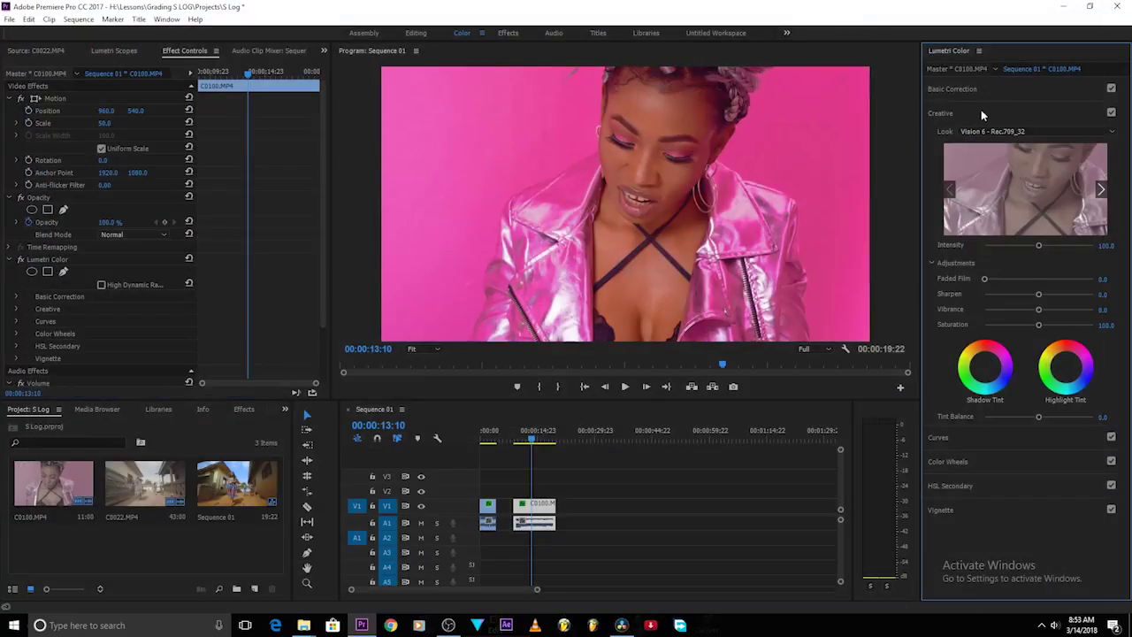
Compare the clip with the creative look switched off and on, and set the look's intensity to 70
left_click(1110, 113)
left_click(1111, 113)
left_click(1108, 245)
double_click(1109, 245)
type("70")
key("Return")
Raise the clip's basic contrast slightly and shape the RGB master curve into a gentle S with one shadow and one highlight point
left_click(955, 91)
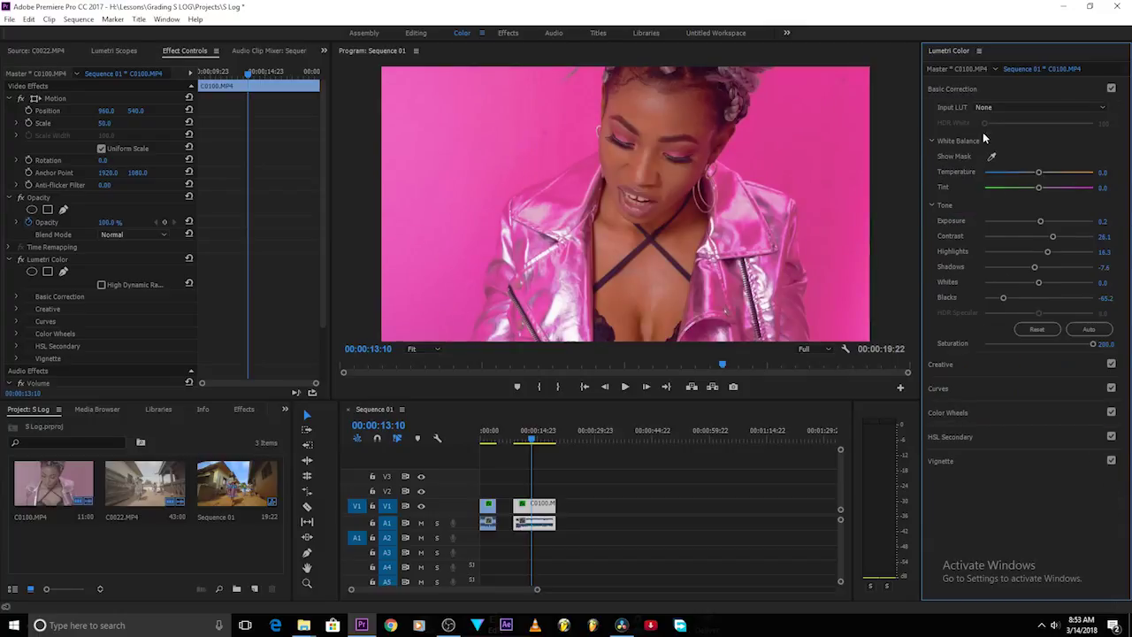
left_click_drag(1052, 235, 1060, 236)
left_click(971, 387)
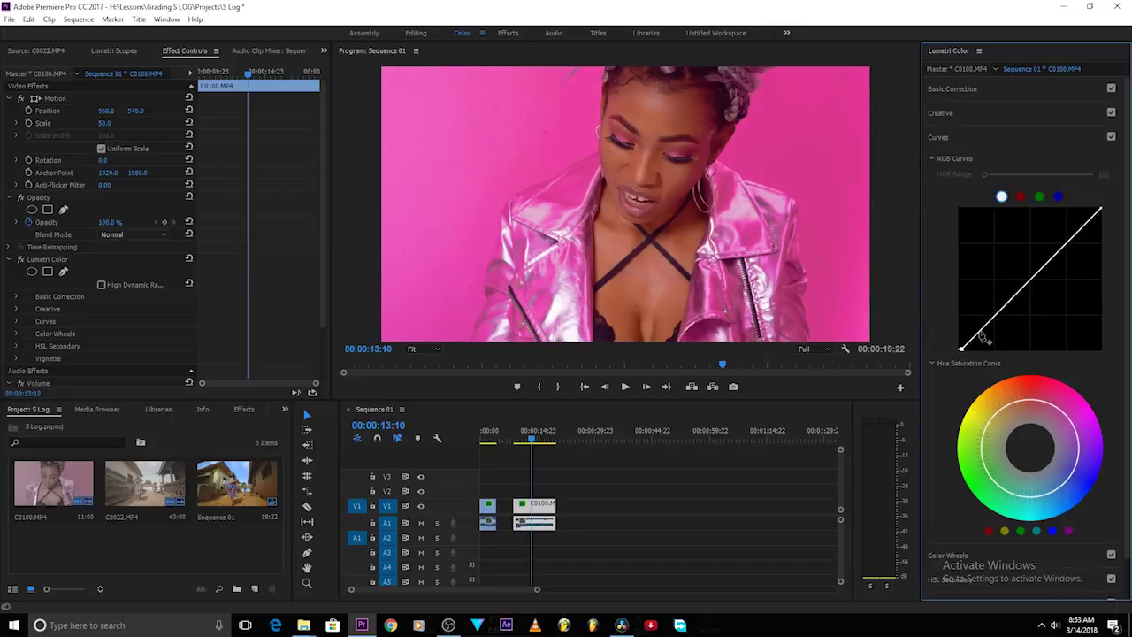
left_click(988, 324)
left_click(1068, 242)
left_click_drag(989, 323, 996, 327)
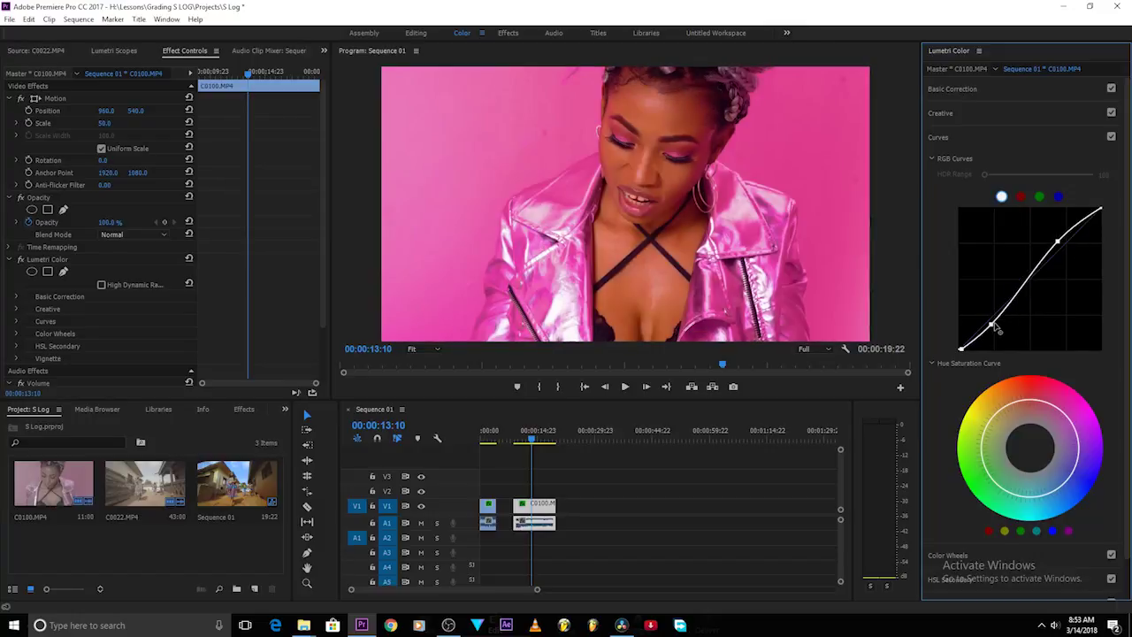
Set the creative Faded Film amount to 37.5 and play back the graded C0100 clip from near its start
left_click(979, 112)
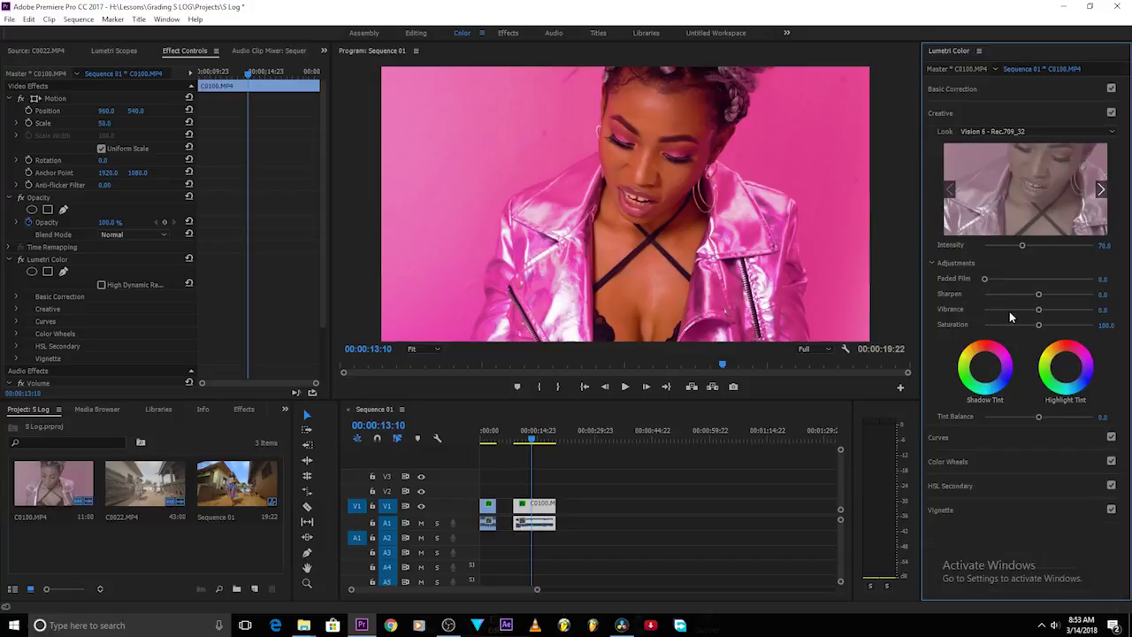
left_click_drag(986, 280, 1026, 279)
left_click_drag(531, 439, 521, 439)
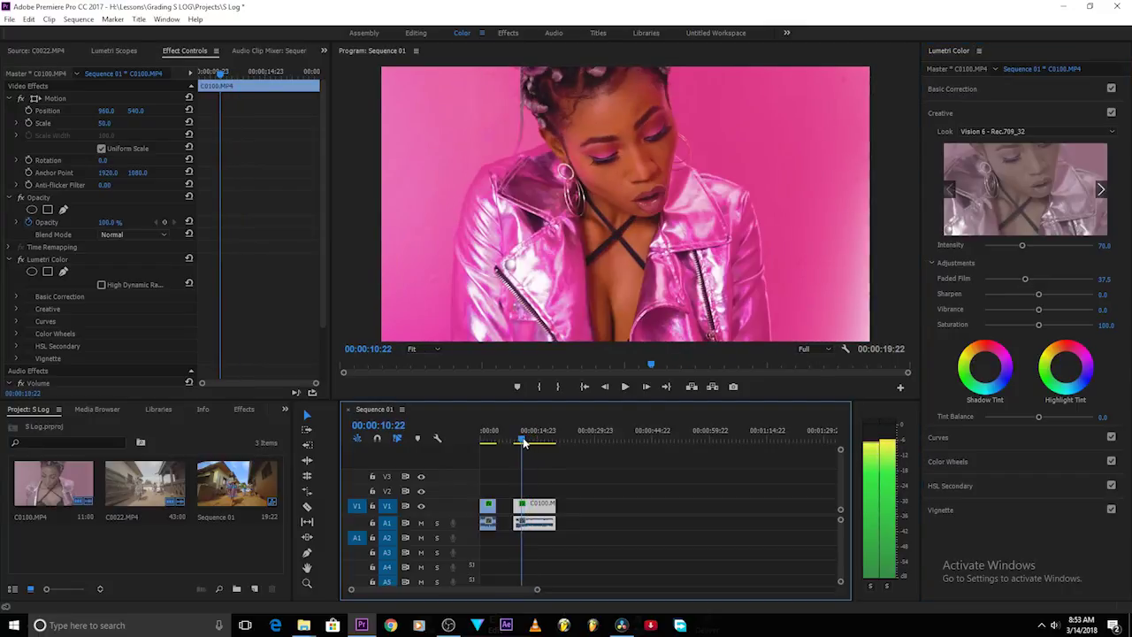
key("space")
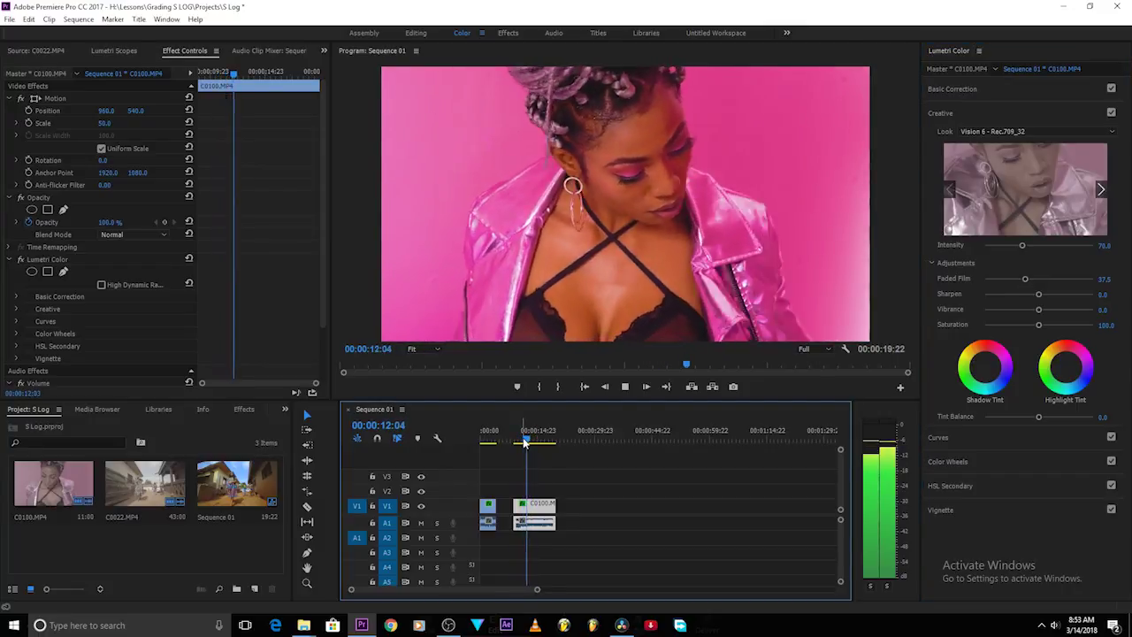
key("space")
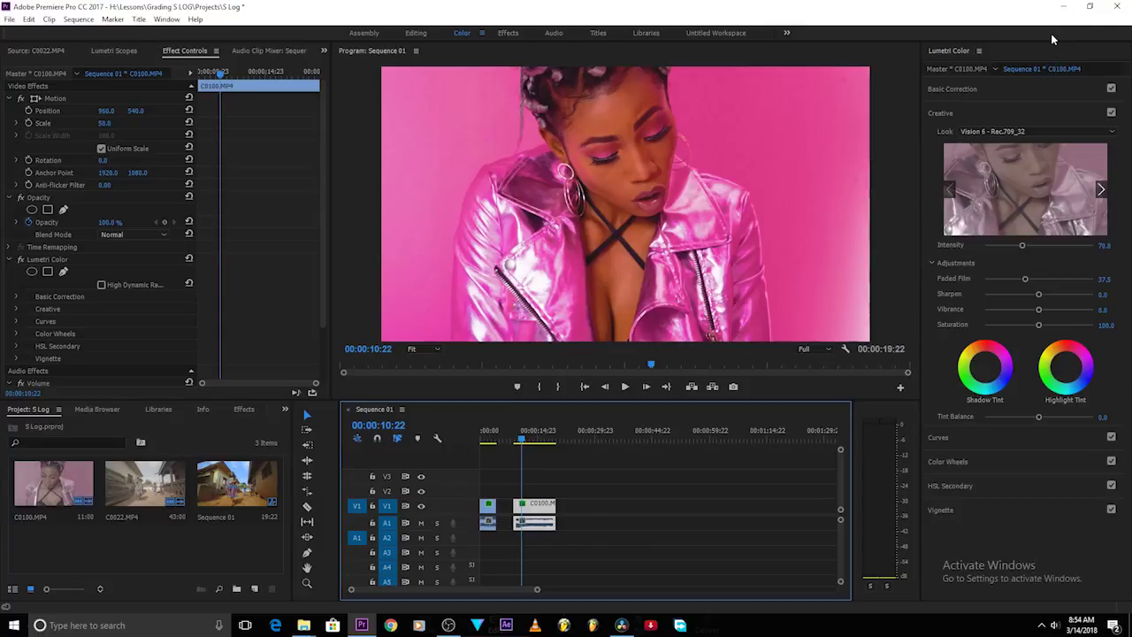
Switch to DaVinci Resolve, move the street clip's node 01 closer to the source and add a serial node after it
left_click(1067, 7)
left_click(571, 619)
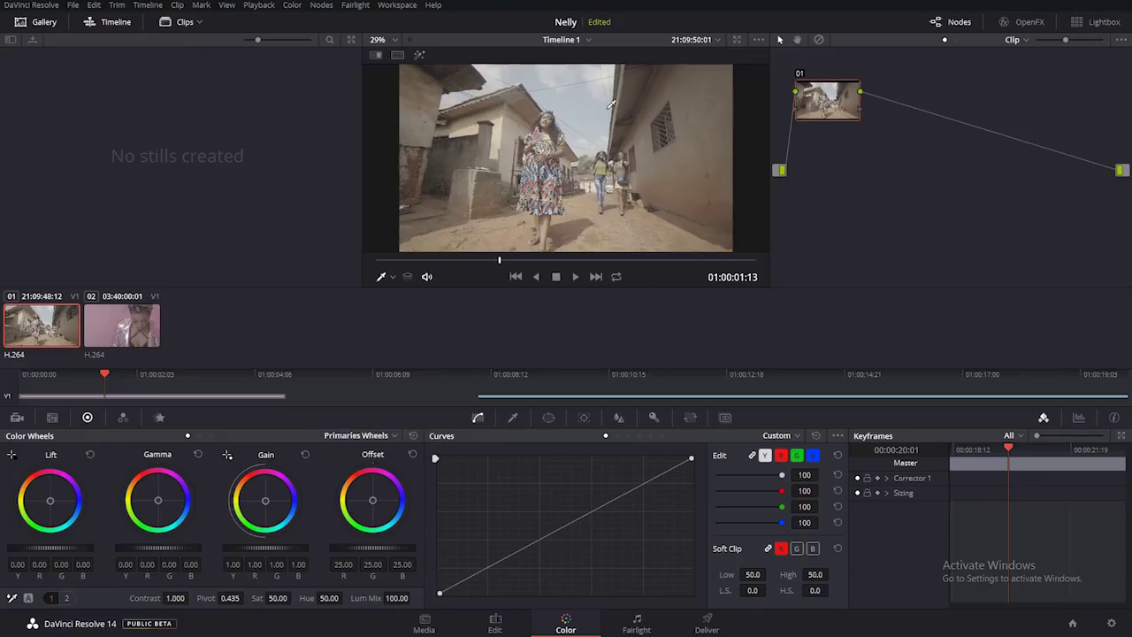
scroll(819, 99, "down", 3)
left_click_drag(871, 123, 807, 111)
scroll(445, 225, "up", 2)
key("alt+s")
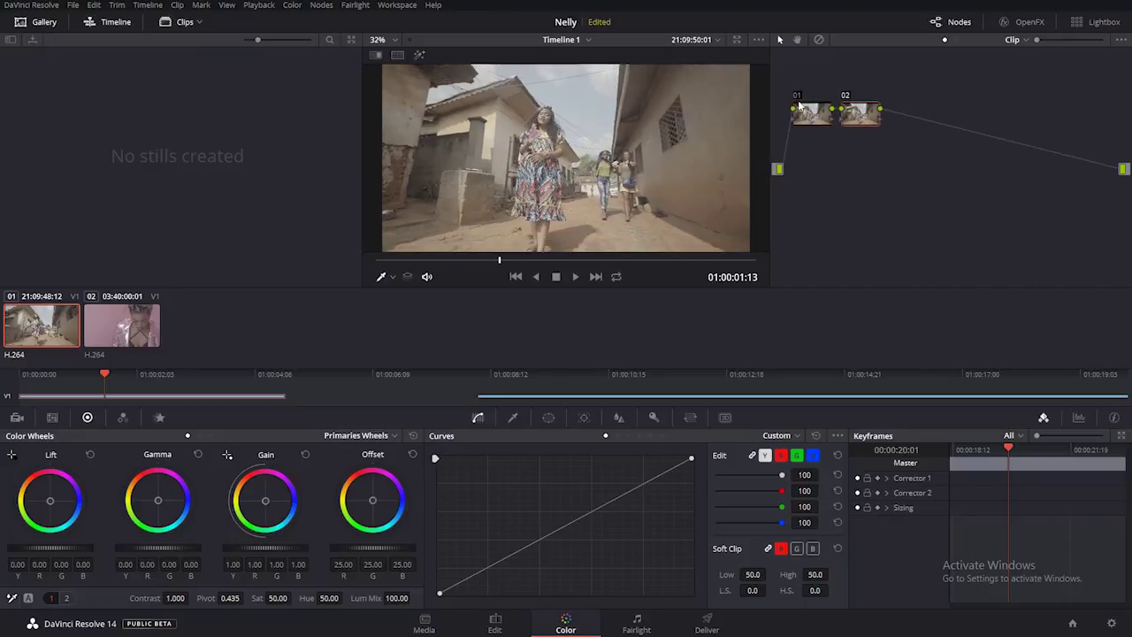
Set node 01's primaries to lift -0.12, gamma 0.01, gain 1.04, contrast 1.132 and saturation 100
scroll(527, 82, "down", 3)
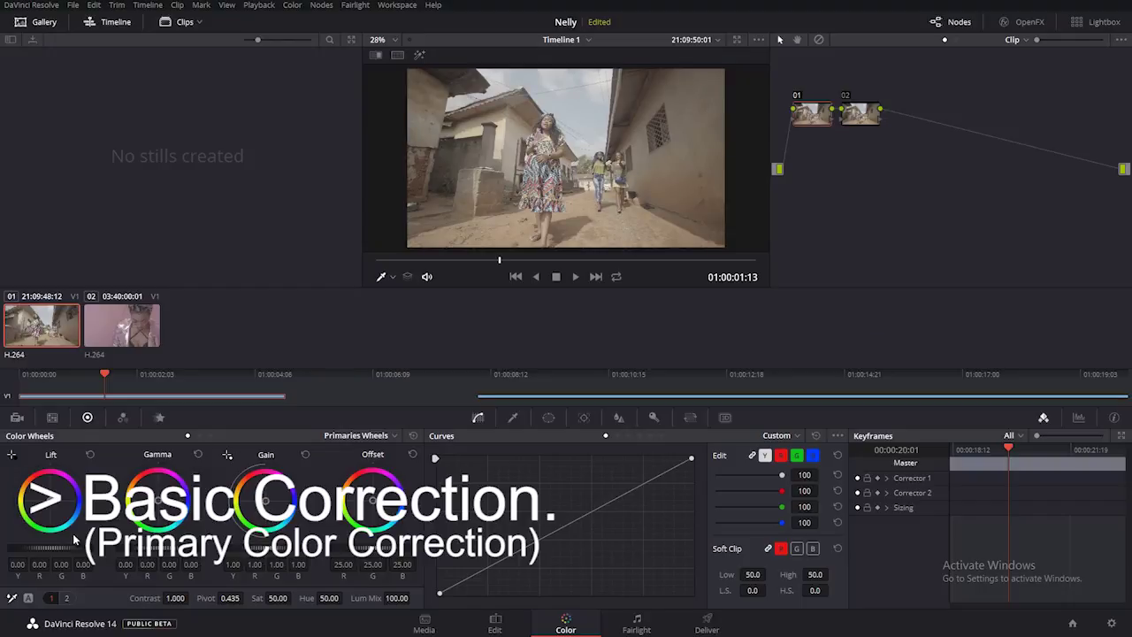
left_click_drag(60, 550, 49, 550)
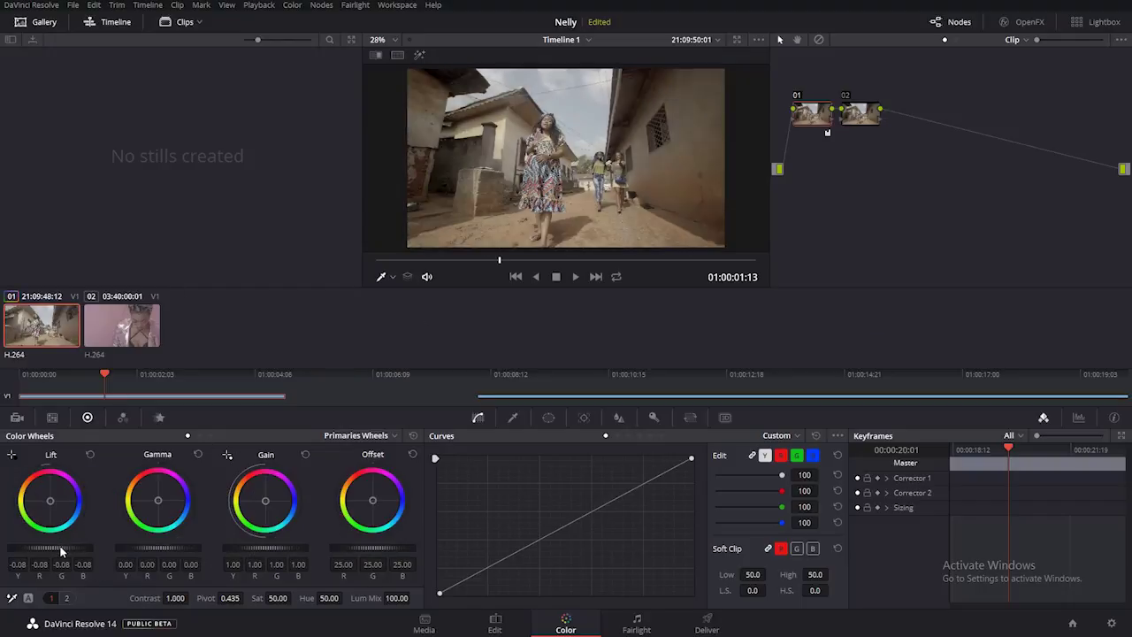
scroll(507, 67, "up", 1)
scroll(509, 68, "up", 4)
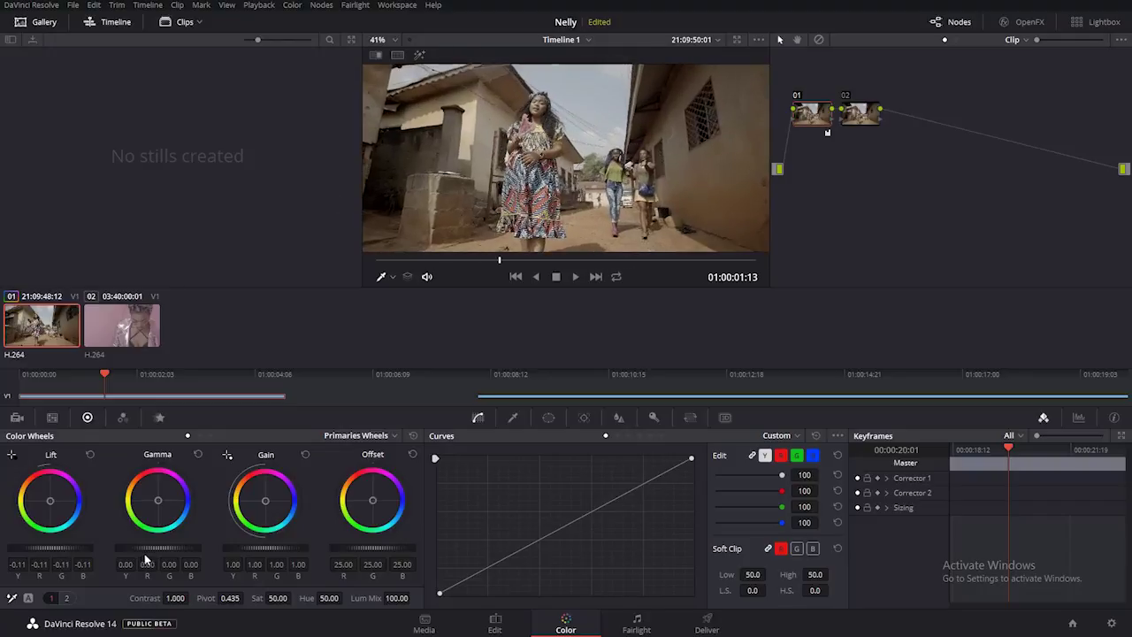
scroll(292, 545, "up", 4)
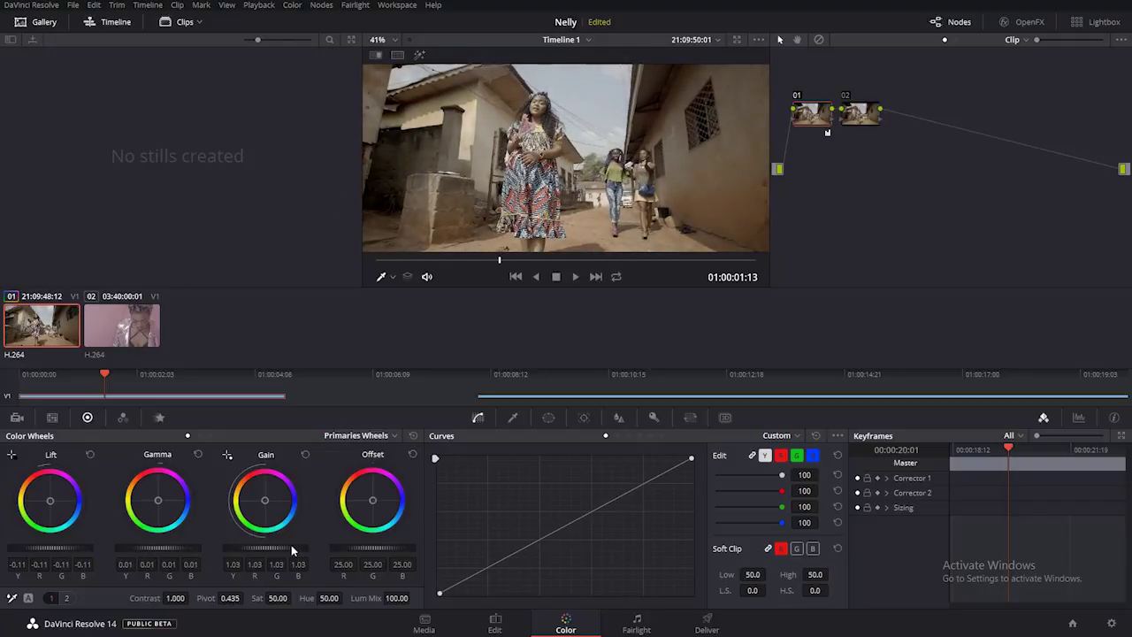
key("shift+z")
left_click_drag(175, 598, 192, 598)
left_click_drag(279, 598, 295, 598)
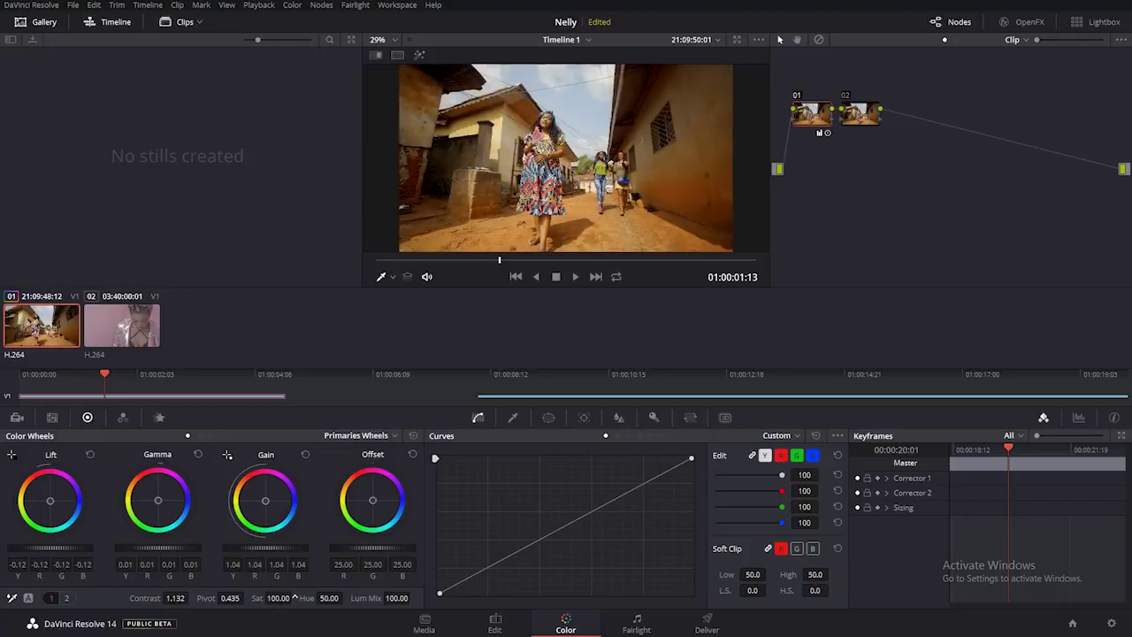
Inspect the street clip up close and compare it with node 01's primary correction disabled and enabled
scroll(474, 210, "up", 5)
scroll(515, 175, "down", 5)
scroll(515, 174, "up", 2)
scroll(514, 174, "up", 2)
left_click(796, 96)
left_click(797, 96)
left_click(797, 97)
left_click(798, 97)
left_click(798, 97)
scroll(566, 230, "down", 2)
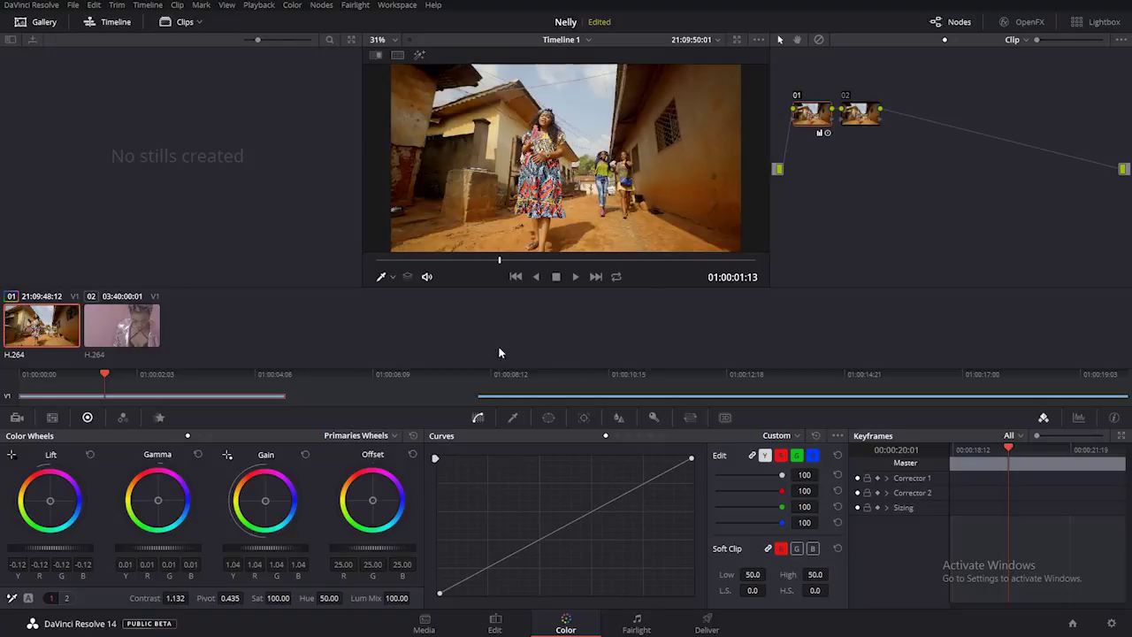
Cool the street clip slightly by lowering node 01's color temperature
left_click(69, 598)
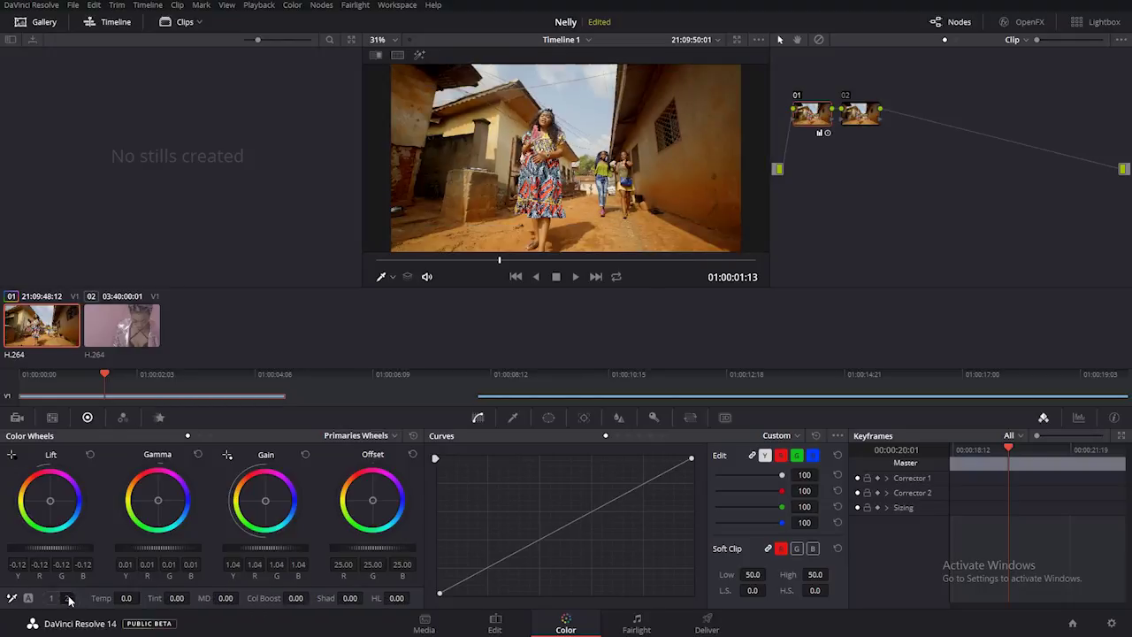
left_click_drag(132, 598, 122, 597)
scroll(634, 168, "up", 2)
scroll(654, 153, "down", 2)
Add a serial node after node 02 and make node 02 the active node
left_click(872, 117)
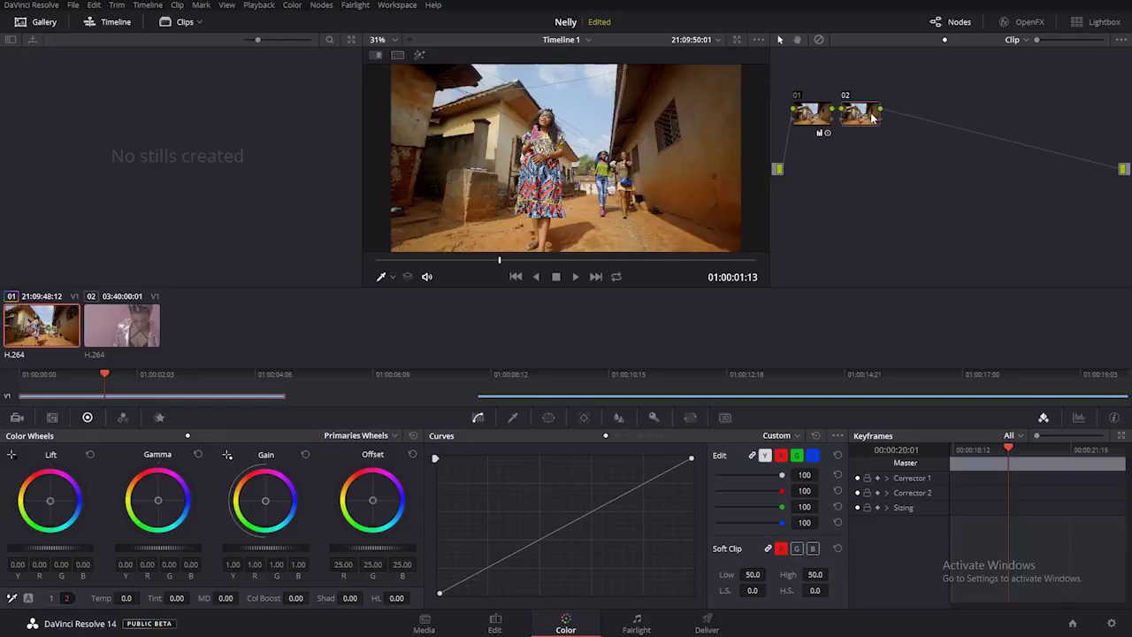
right_click(872, 116)
mouse_move(910, 150)
left_click(1004, 150)
left_click(866, 115)
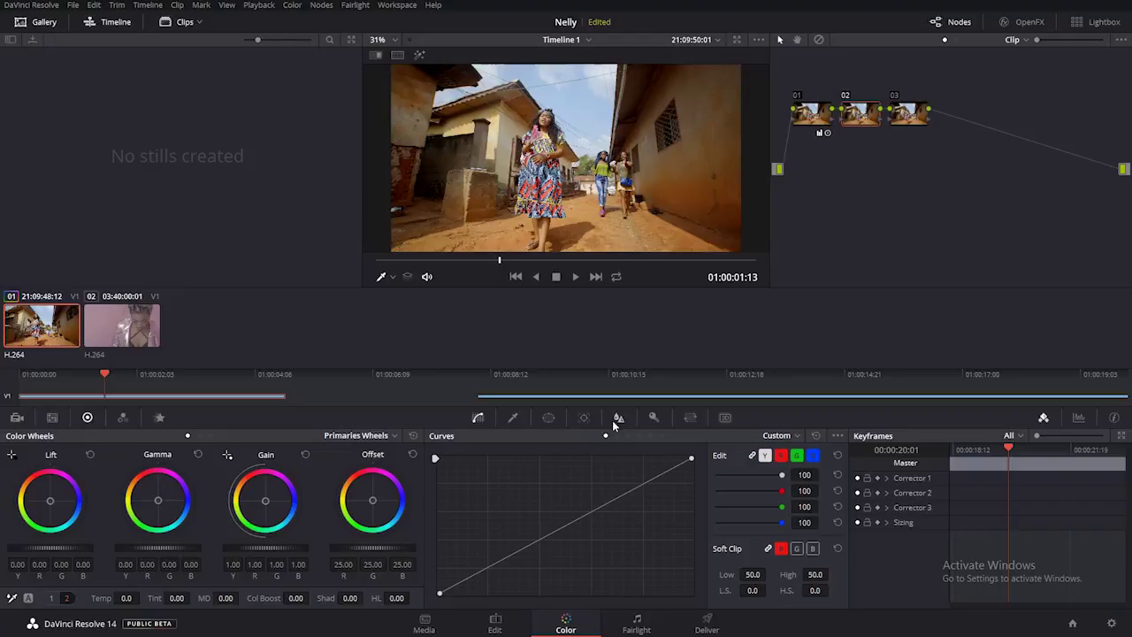
Key the blue sky on node 02 with the HSL qualifier in highlight view, using hue width 7.0 and saturation low 1.5
left_click(513, 418)
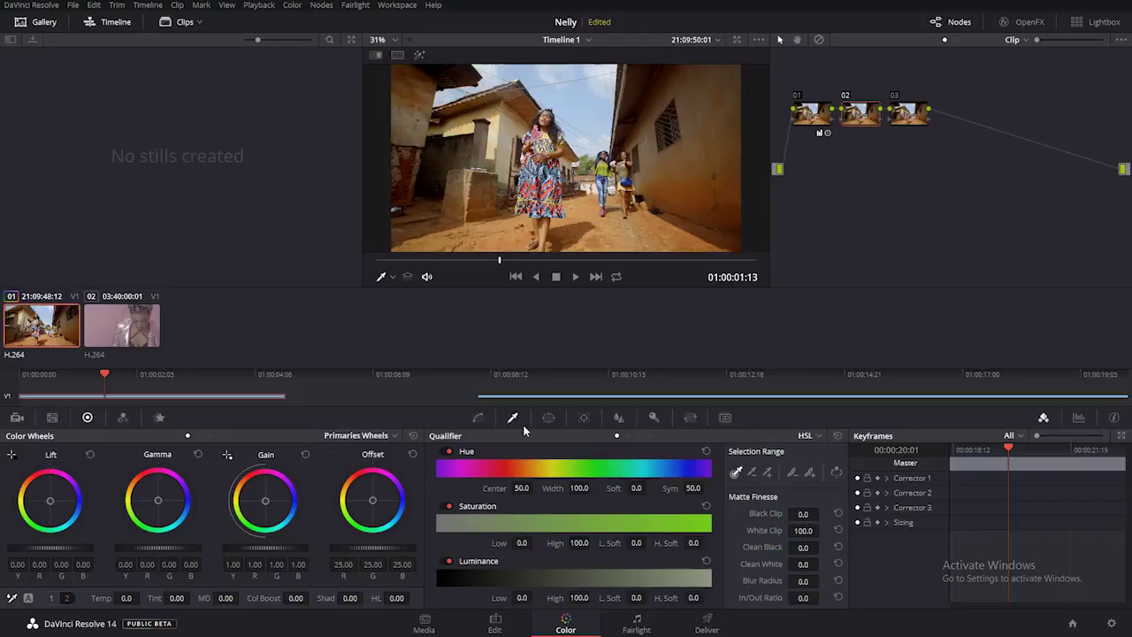
left_click(574, 95)
key("shift+h")
left_click_drag(521, 488, 592, 486)
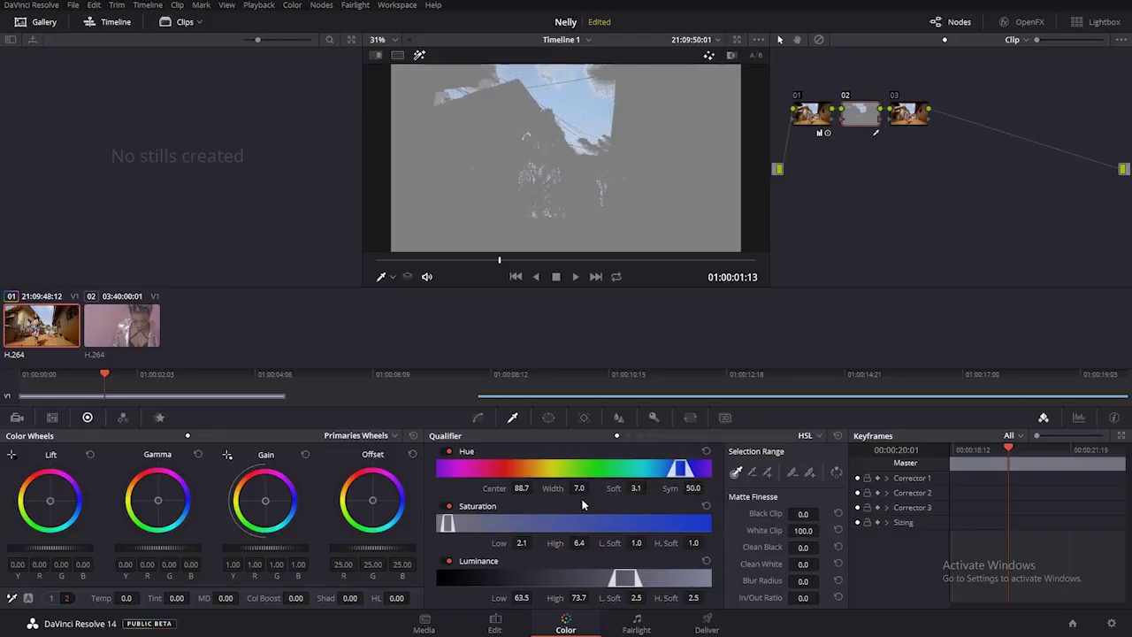
left_click_drag(521, 542, 516, 542)
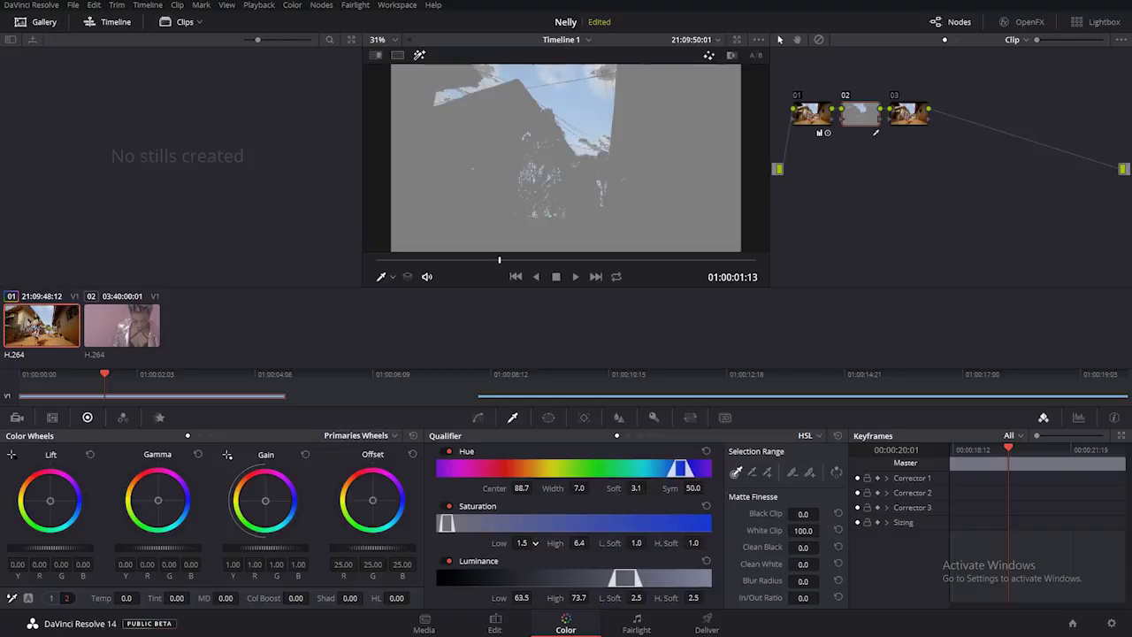
Soften the sky key with a blur radius of 34.9, checking it with the highlight view on and off
left_click(420, 56)
left_click(420, 56)
left_click_drag(803, 580, 834, 580)
left_click(420, 58)
left_click(421, 58)
left_click(420, 56)
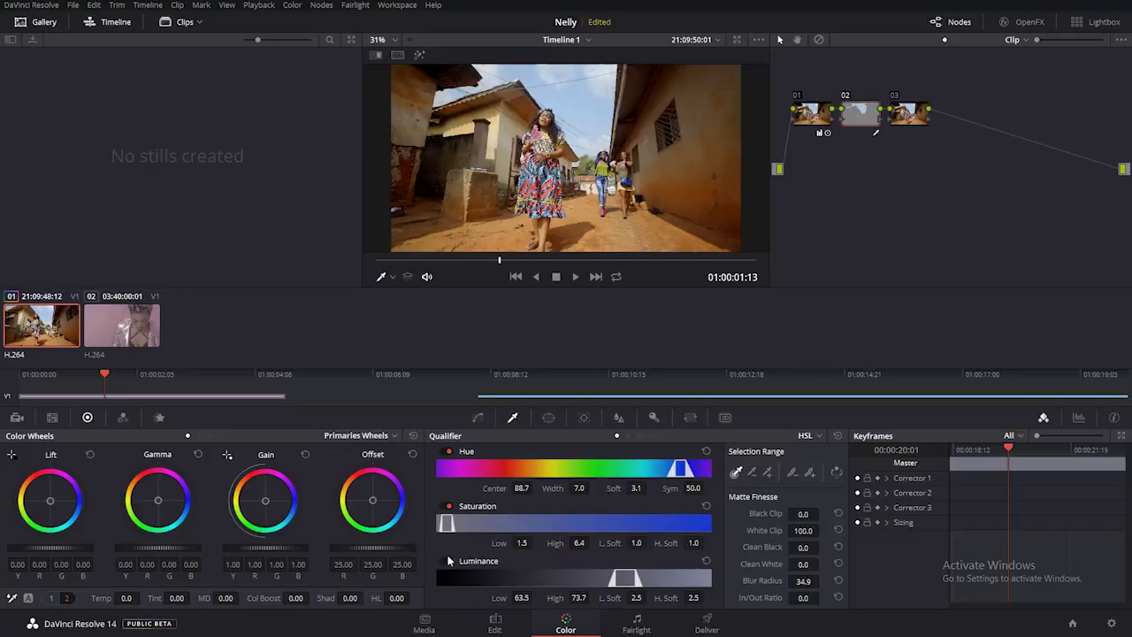
Set the keyed sky's saturation to 84 and push its gain toward blue to red 0.94, green 0.99 and blue 1.24
left_click(51, 599)
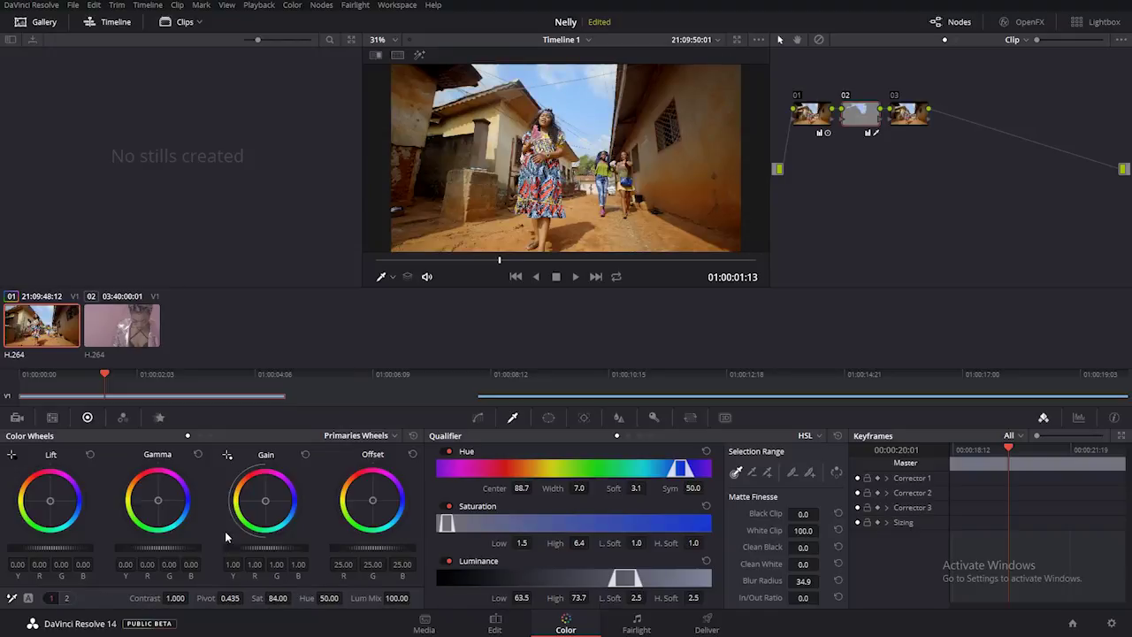
left_click_drag(268, 503, 269, 501)
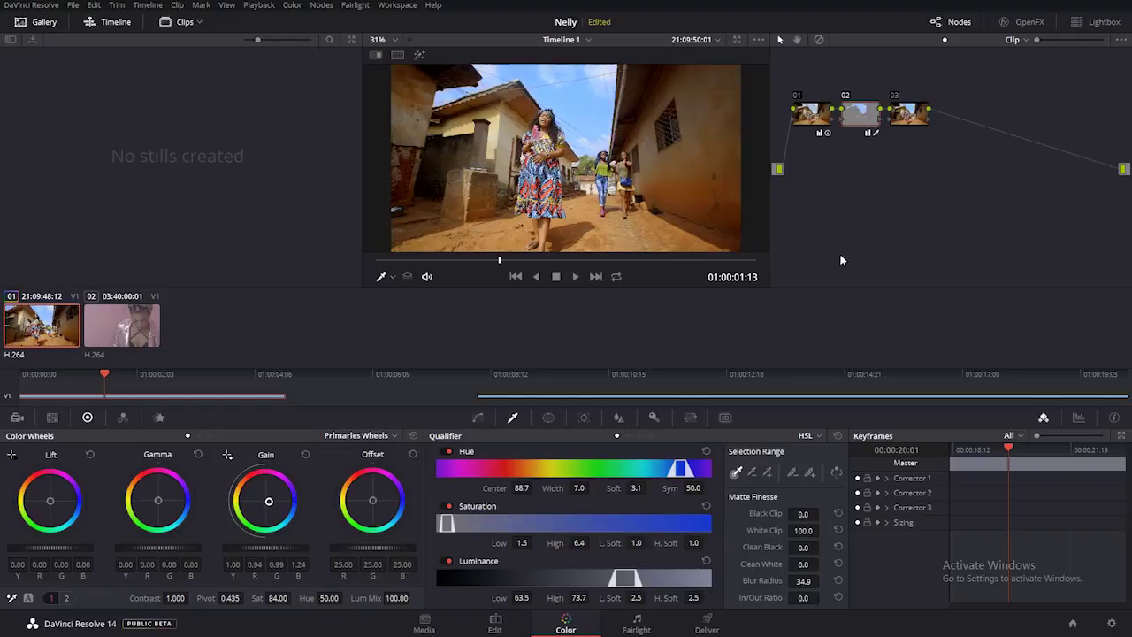
Add a parallel node to the sky node 02
right_click(865, 116)
mouse_move(950, 151)
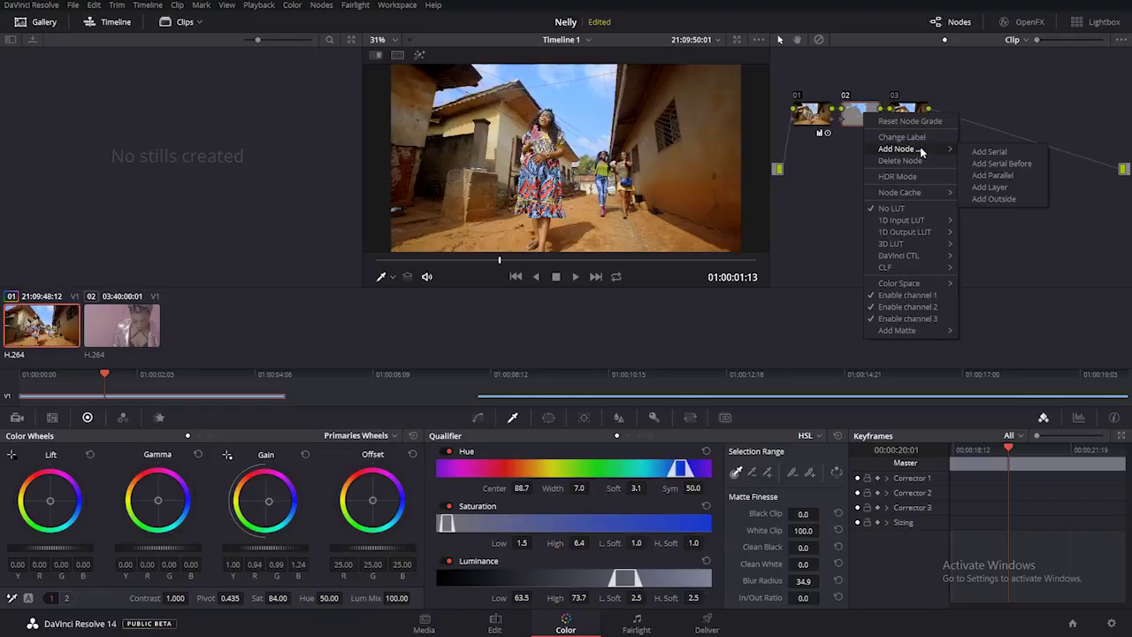
left_click(993, 175)
Sample the green tree behind the women with the HSL qualifier on node 05 and show the key in highlight view
scroll(612, 168, "down", 3)
scroll(612, 168, "up", 4)
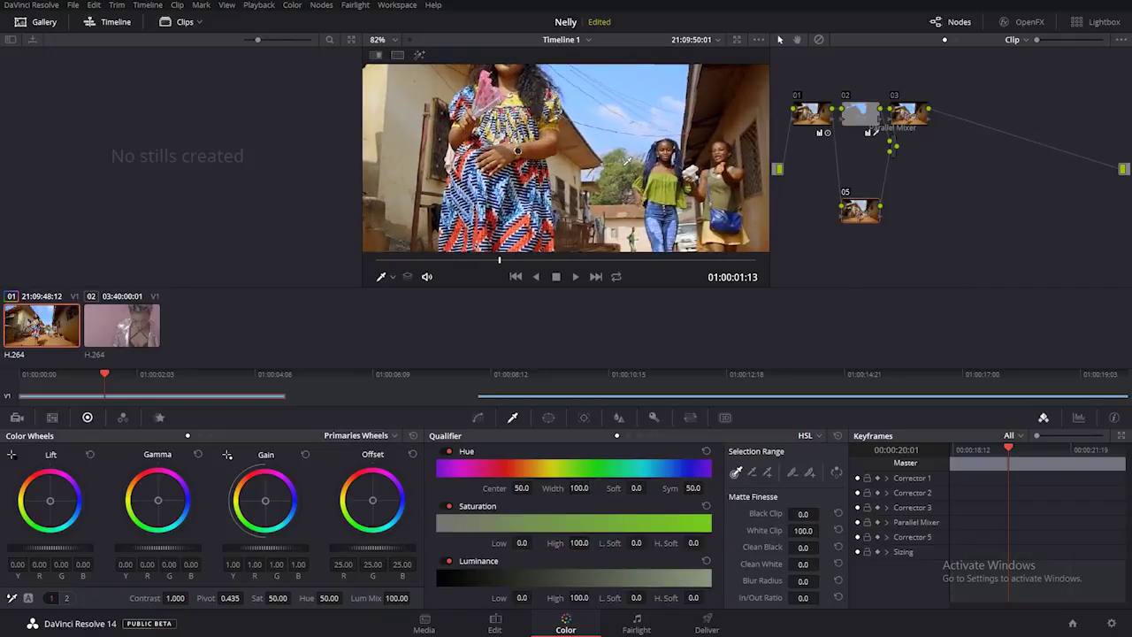
left_click(626, 161)
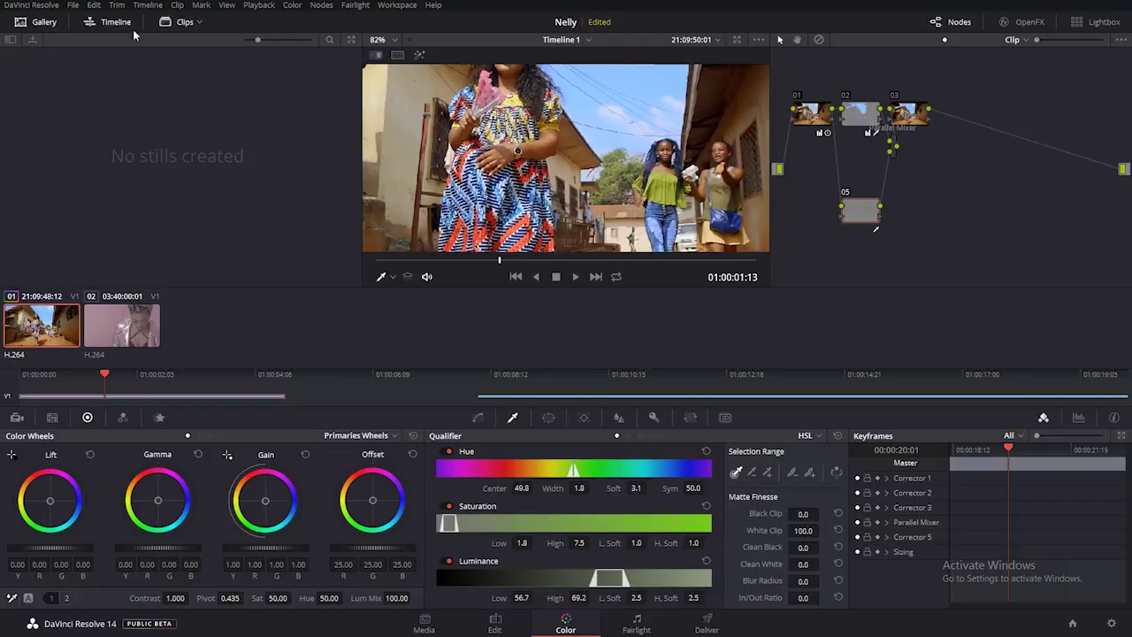
key("shift+h")
scroll(654, 196, "up", 1)
scroll(655, 196, "up", 5)
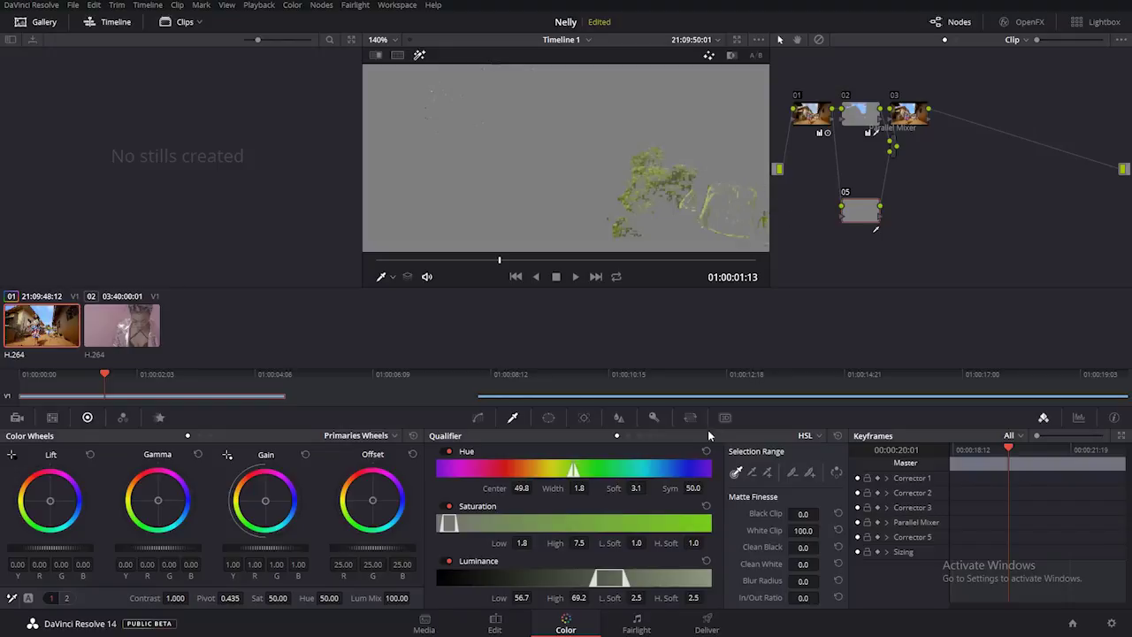
Add more of the tree and the woman's green blouse to node 05's key, checking it with the highlight view on and off
left_click(767, 471)
left_click(655, 179)
left_click(655, 179)
scroll(656, 179, "down", 2)
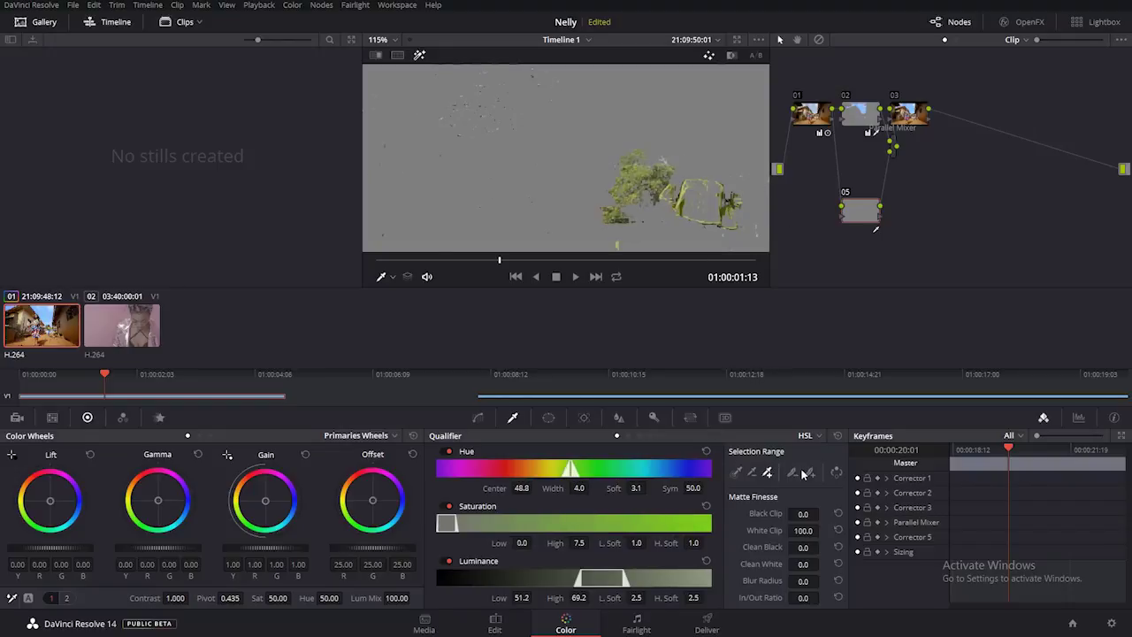
left_click(767, 475)
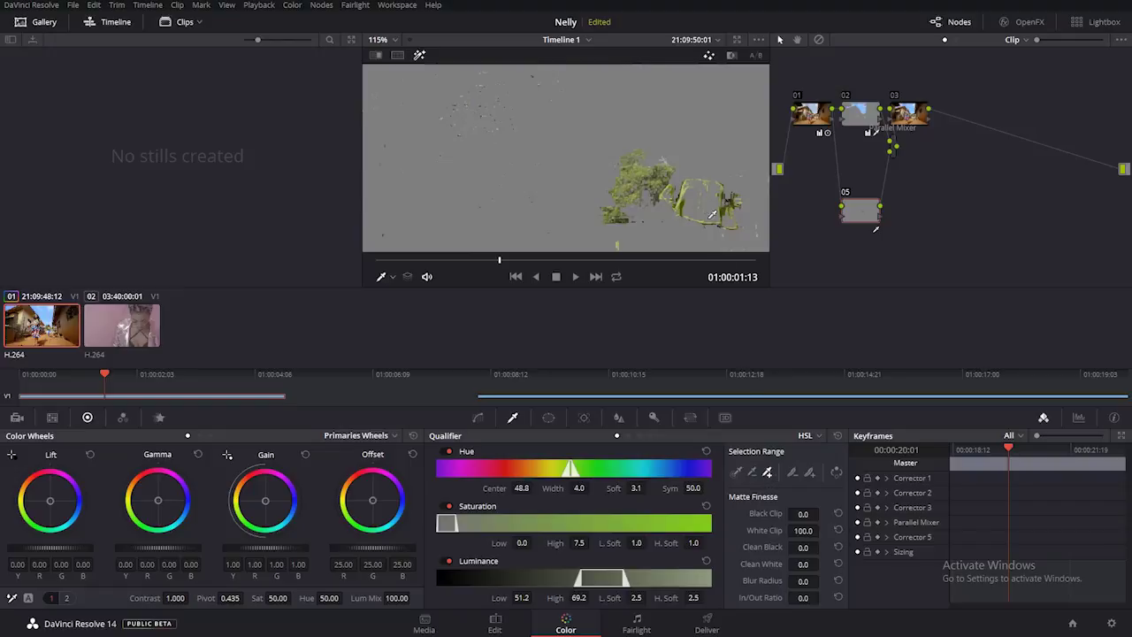
left_click(711, 210)
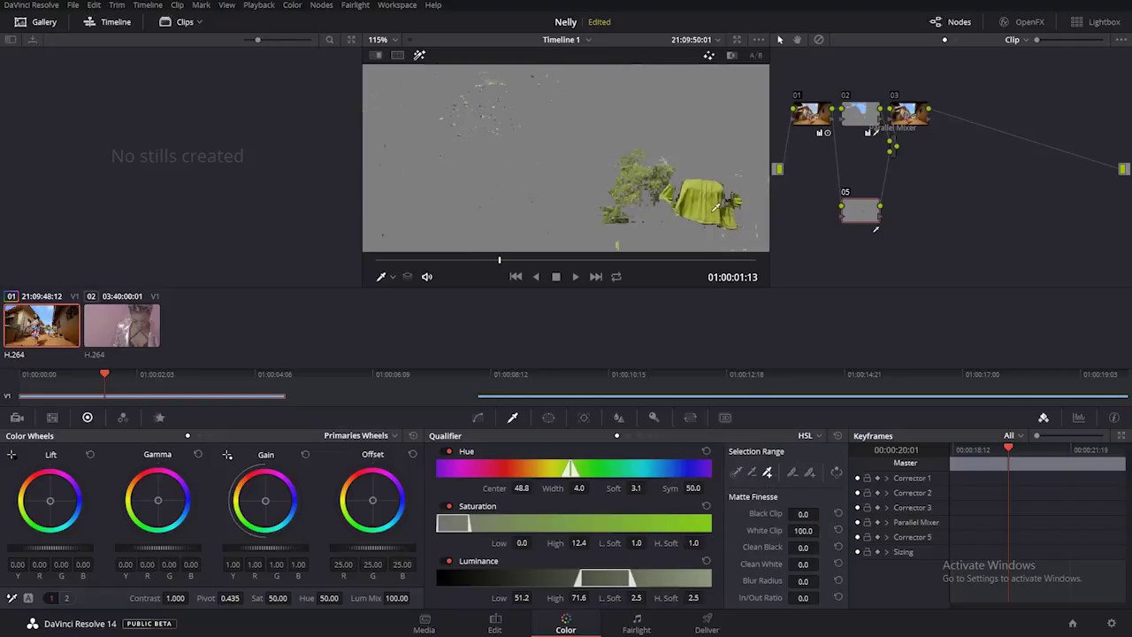
left_click(419, 54)
left_click(421, 55)
scroll(659, 199, "up", 2)
scroll(670, 199, "down", 2)
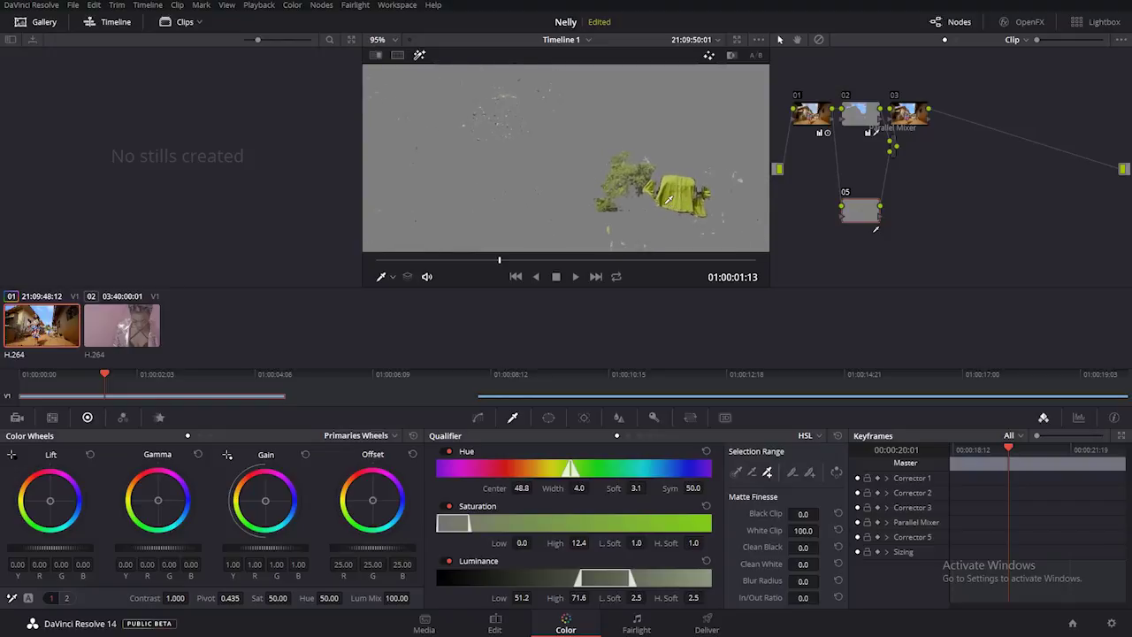
Turn off the highlight view and soften the green key with a blur radius of 22.2
left_click(419, 55)
left_click_drag(801, 580, 822, 580)
scroll(681, 240, "down", 2)
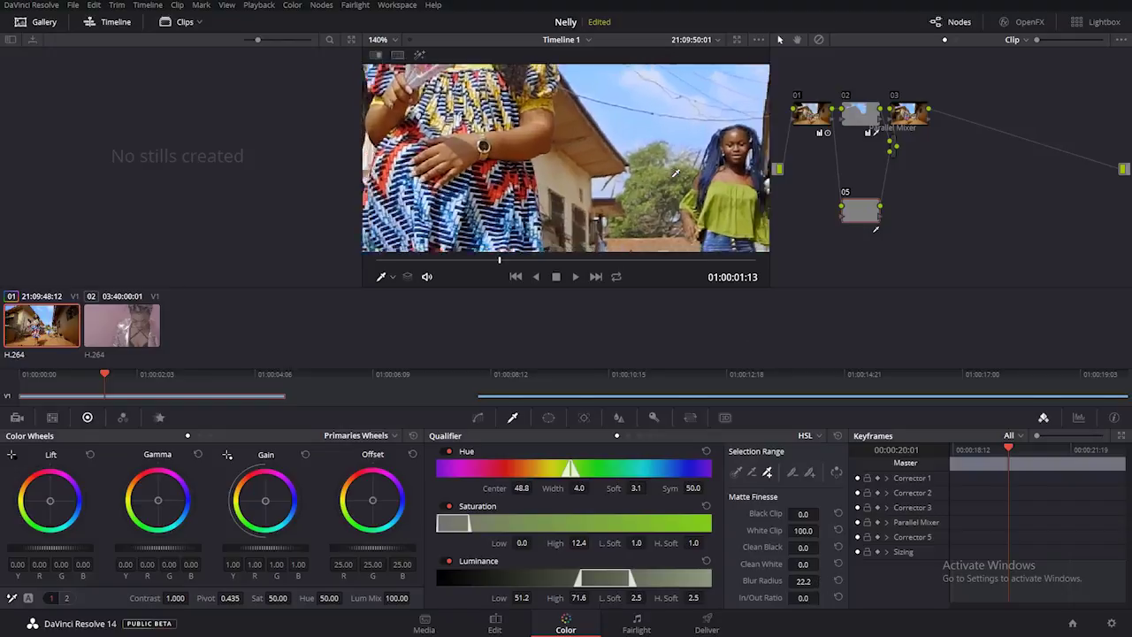
Push the keyed greens' gamma toward green to red -0.03, green 0.01 and blue -0.04, and set their saturation to 64.60
left_click_drag(156, 501, 155, 502)
left_click_drag(260, 605, 285, 602)
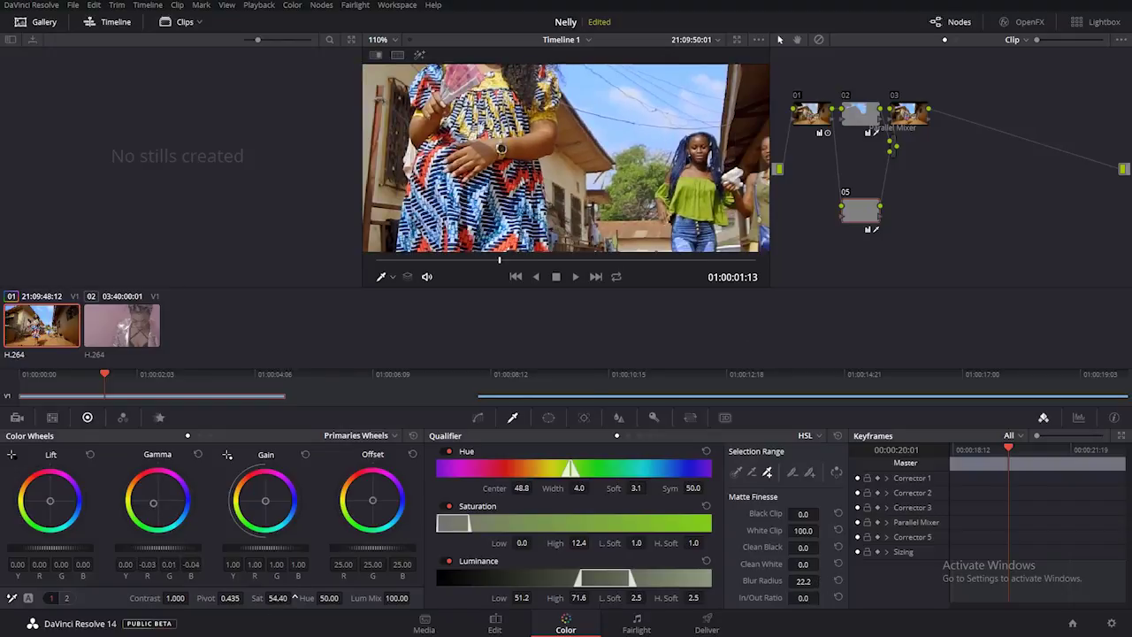
scroll(681, 156, "down", 6)
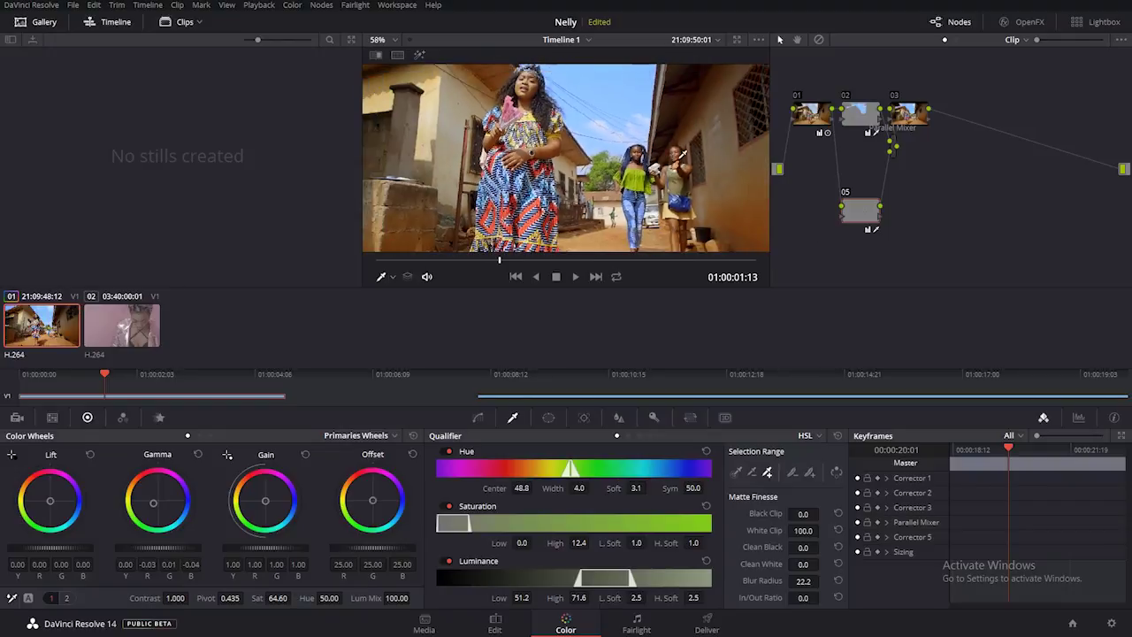
Add another parallel node below node 05 and sample the main woman's skin tone, showing the key in highlight view
scroll(682, 156, "up", 1)
key("alt+s")
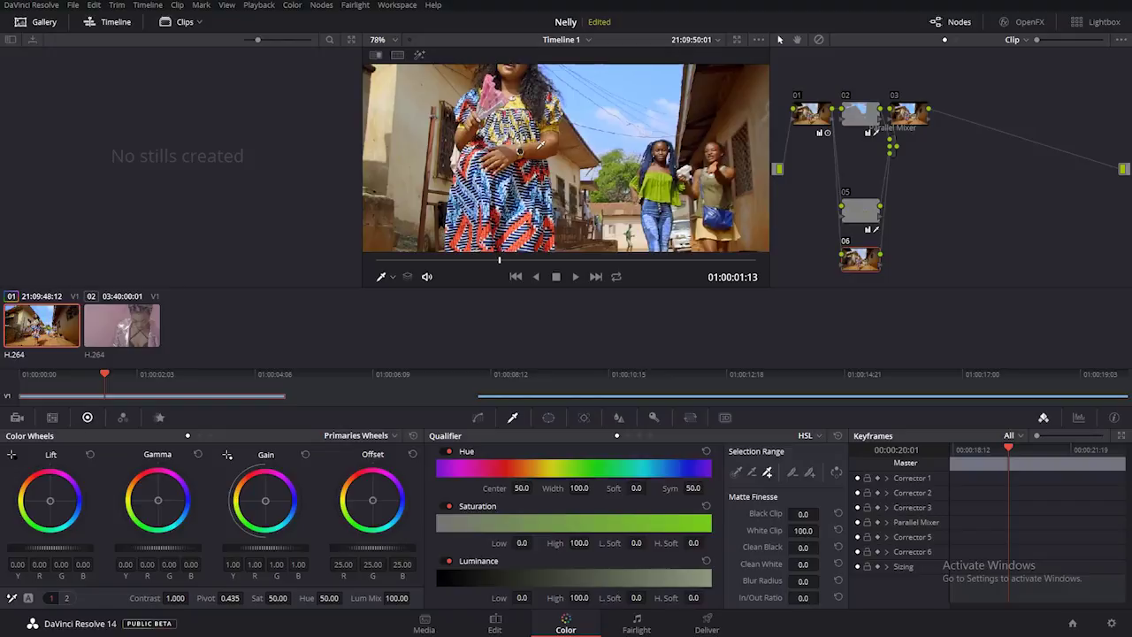
left_click(515, 413)
left_click(561, 140)
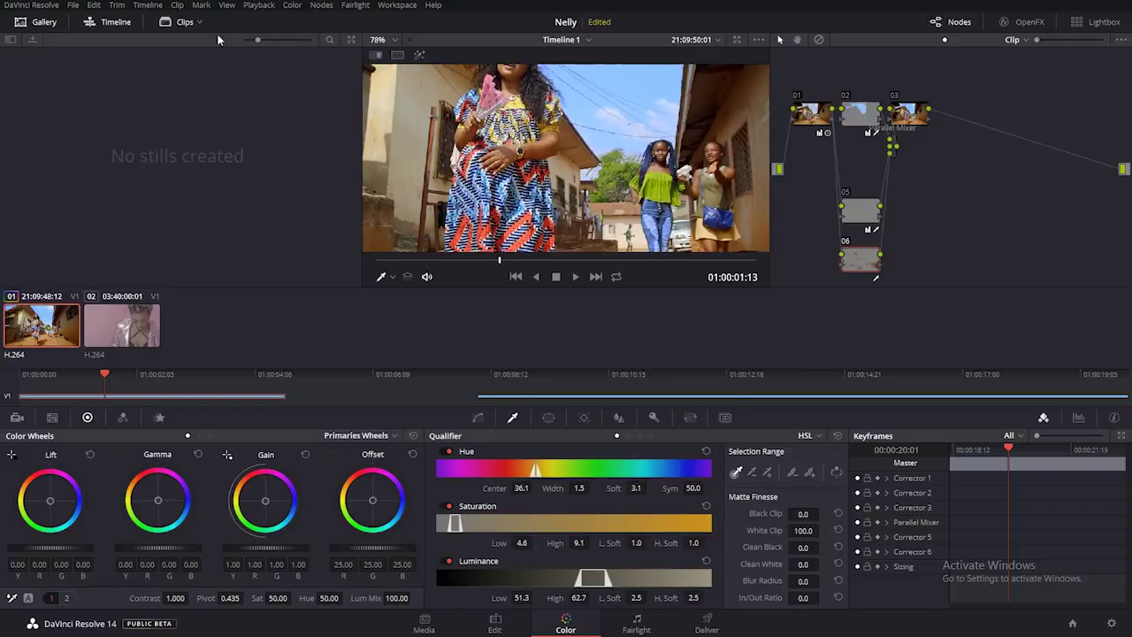
left_click(418, 55)
scroll(550, 145, "up", 2)
scroll(509, 137, "down", 1)
Add more of the skin to node 06's key, checking the selection with the highlight view on and off
left_click(766, 471)
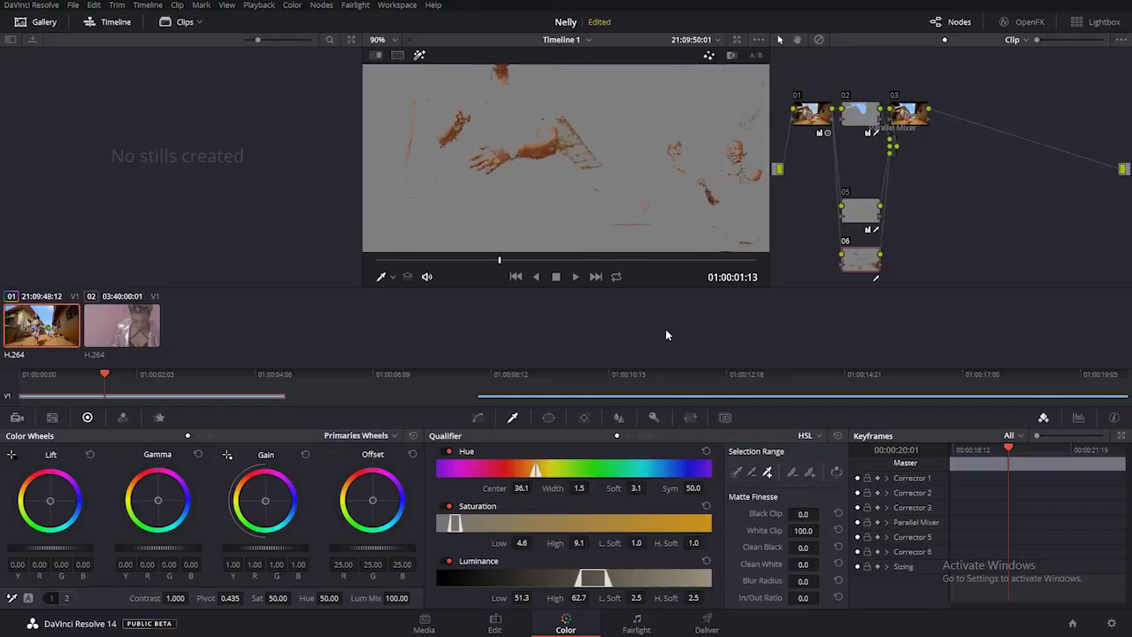
left_click(546, 133)
scroll(535, 140, "down", 4)
scroll(535, 141, "up", 1)
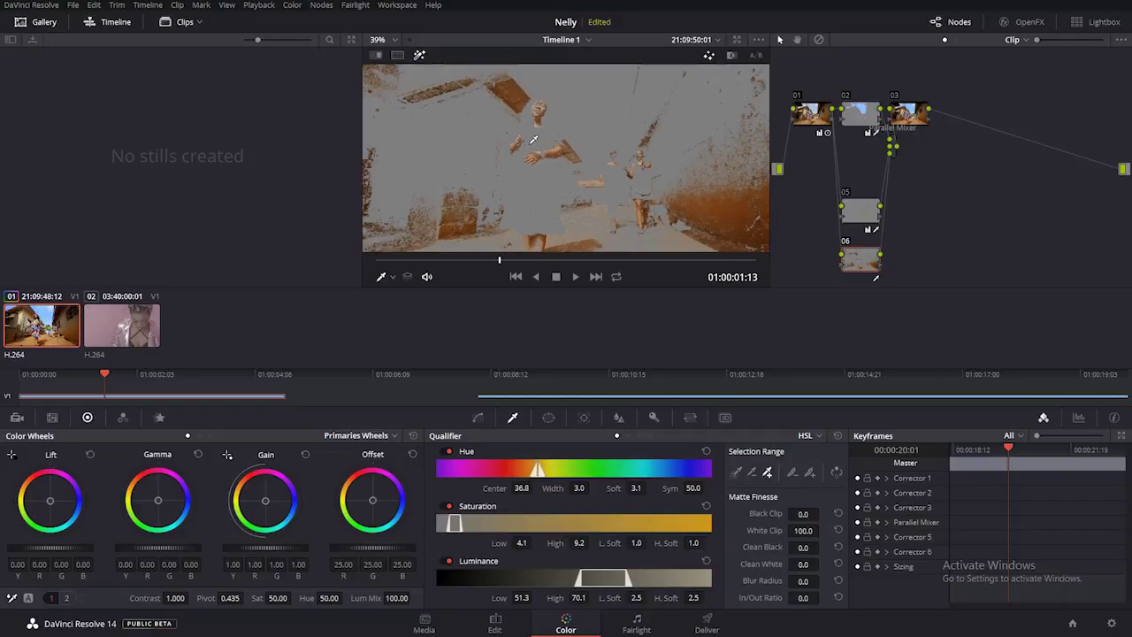
scroll(530, 161, "down", 1)
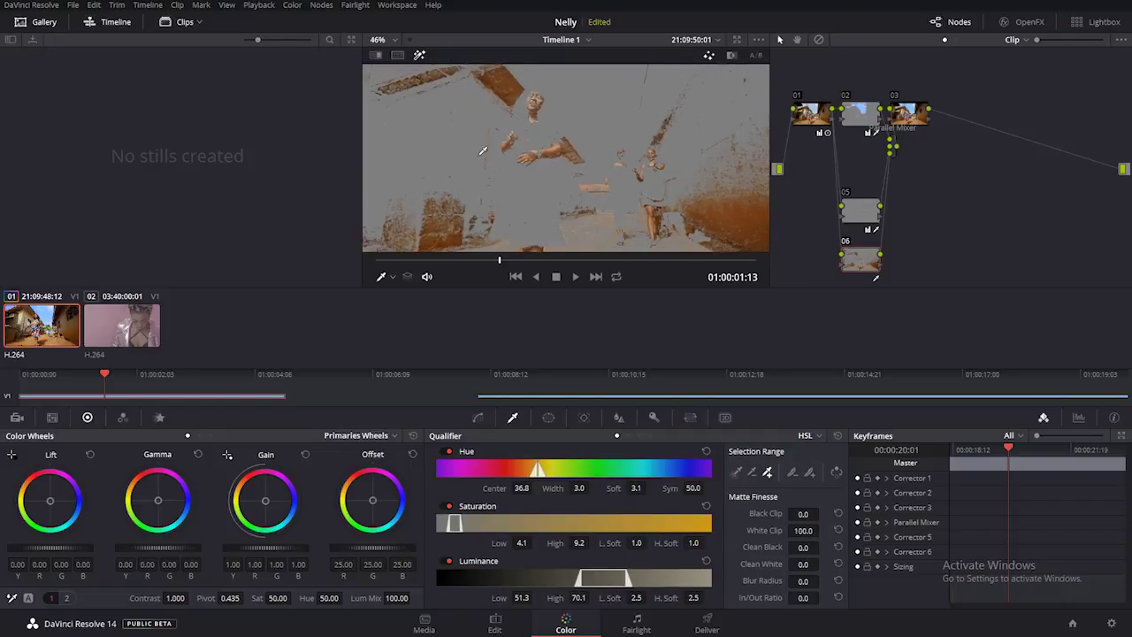
left_click(419, 54)
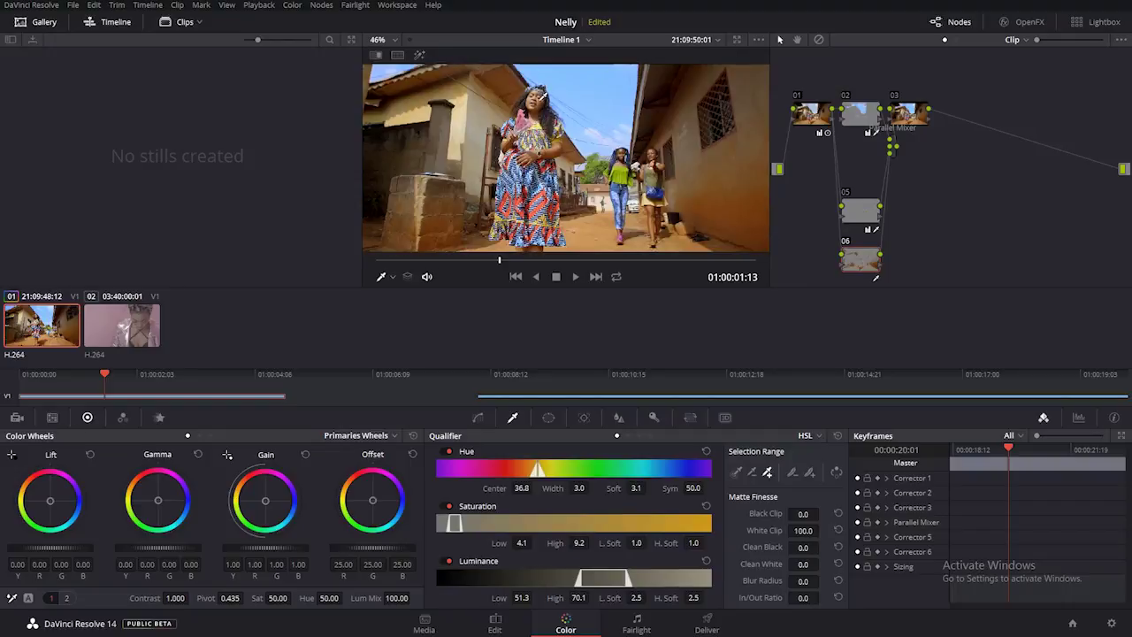
left_click(419, 55)
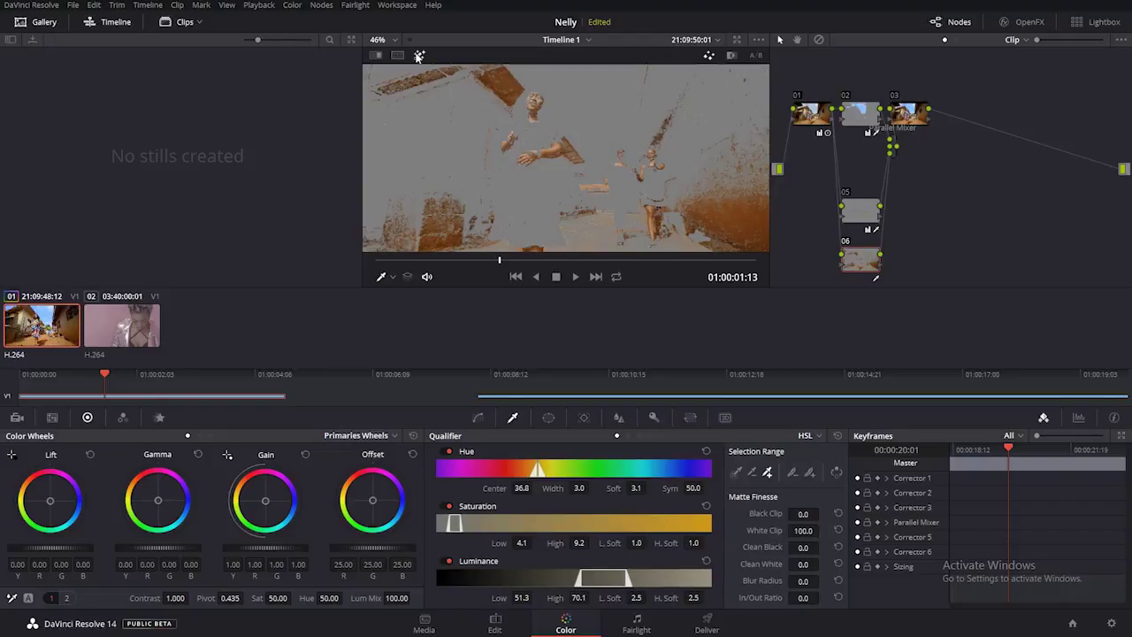
Turn off the highlight view and soften the skin key with a blur radius of 21.0
left_click(419, 55)
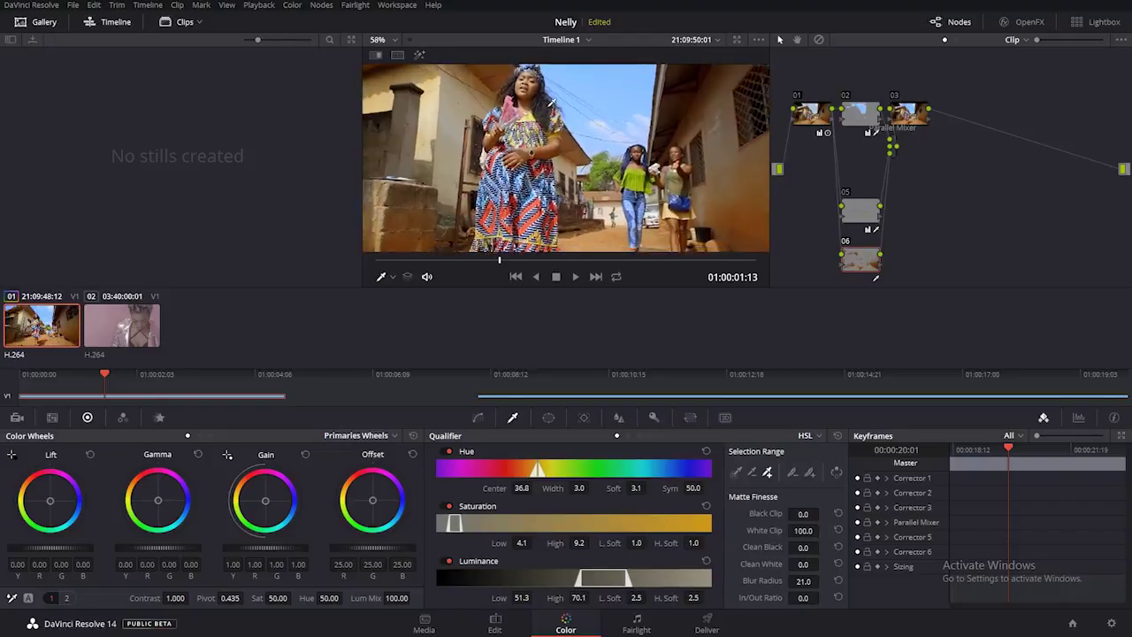
scroll(551, 103, "up", 3)
left_click(809, 580)
scroll(536, 115, "down", 2)
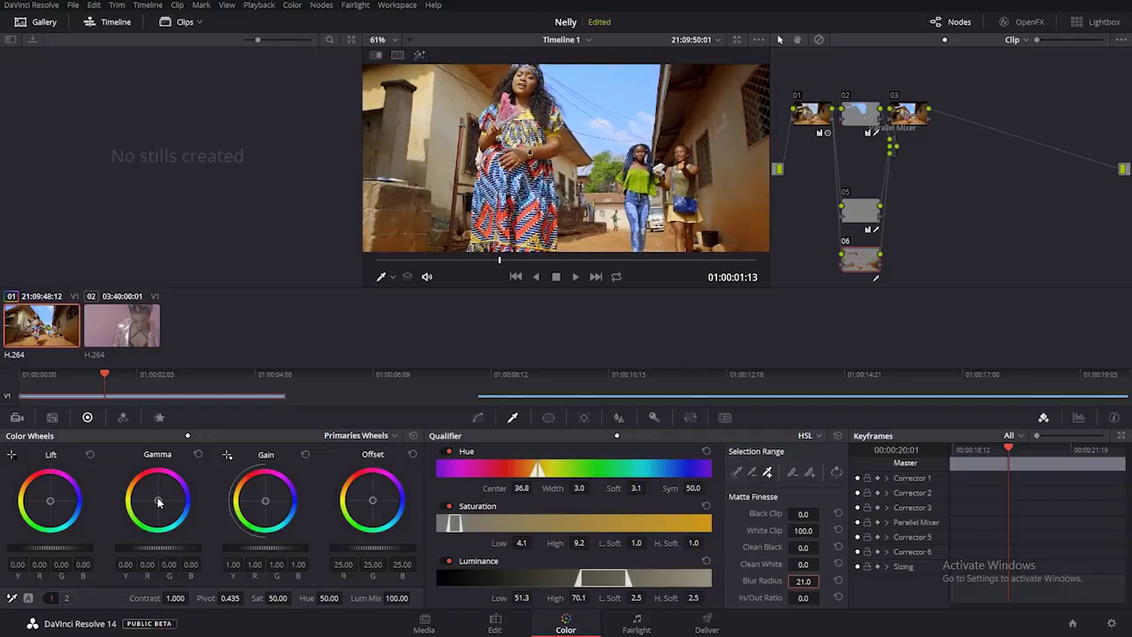
Tint the keyed skin with the Log wheels: midtone 0.10/-0.02/-0.10, shadow 0.17/-0.05/0.01 and highlight -0.04/-0.01/0.18 in RGB
left_click(210, 435)
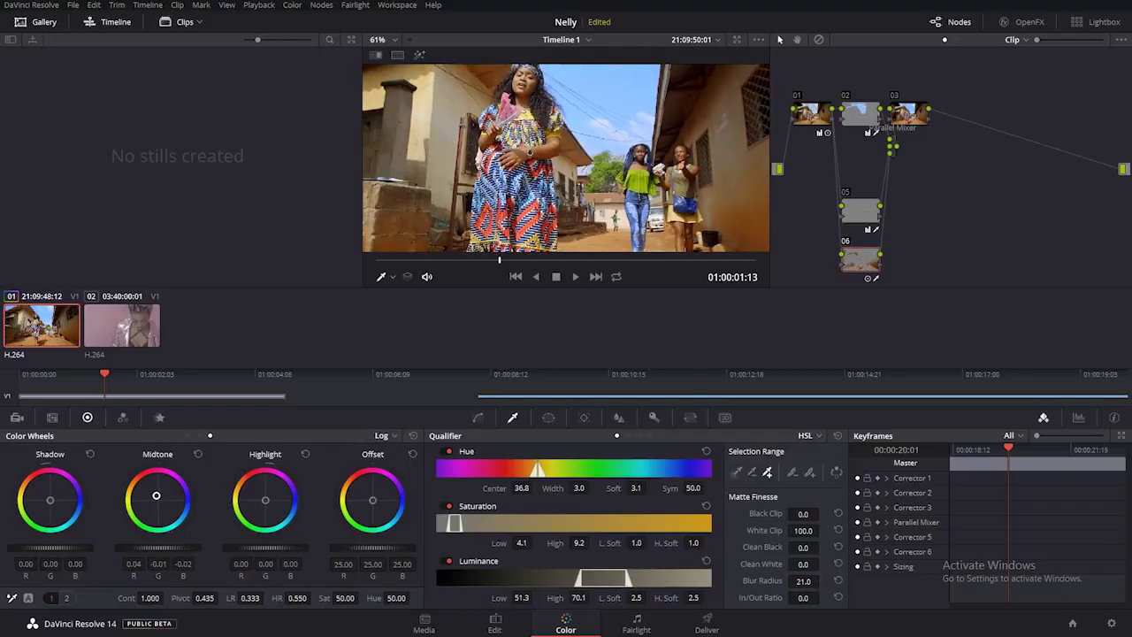
left_click_drag(153, 492, 147, 488)
left_click_drag(50, 500, 50, 496)
left_click_drag(265, 500, 267, 501)
scroll(630, 123, "down", 5)
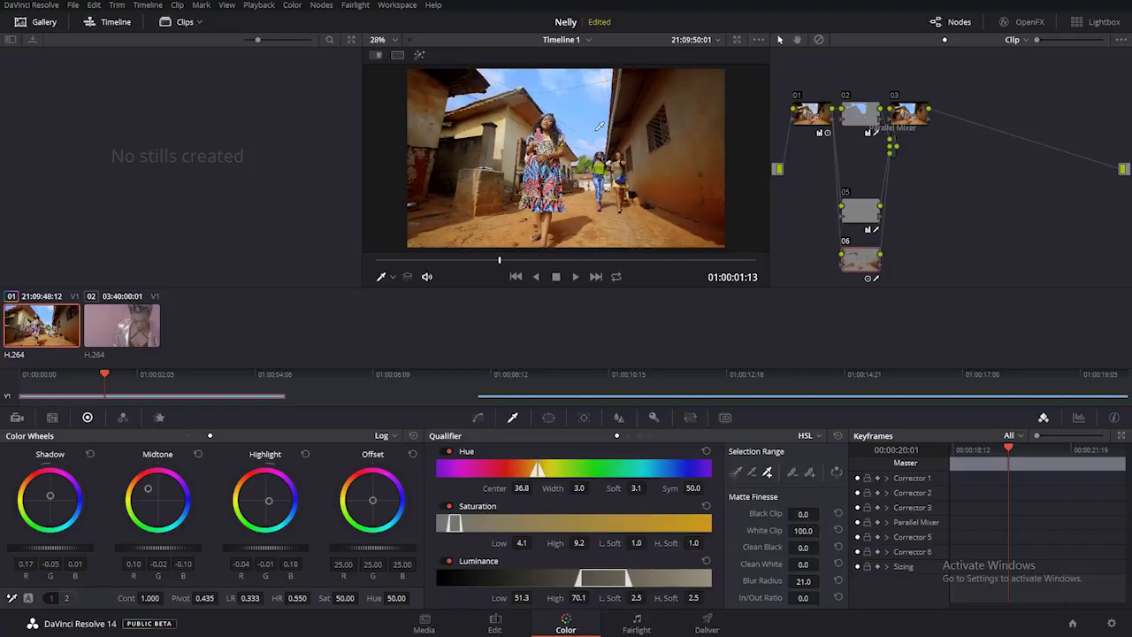
Space nodes 03 and 06 slightly apart and apply the ASCEND - 3Strip 3D LUT to node 03
left_click(910, 118)
right_click(920, 115)
mouse_move(945, 237)
left_click(874, 256)
mouse_move(854, 256)
left_mouse_down()
mouse_move(834, 244)
mouse_move(851, 258)
left_mouse_up()
right_click(918, 124)
left_click(914, 109)
right_click(914, 109)
mouse_move(942, 238)
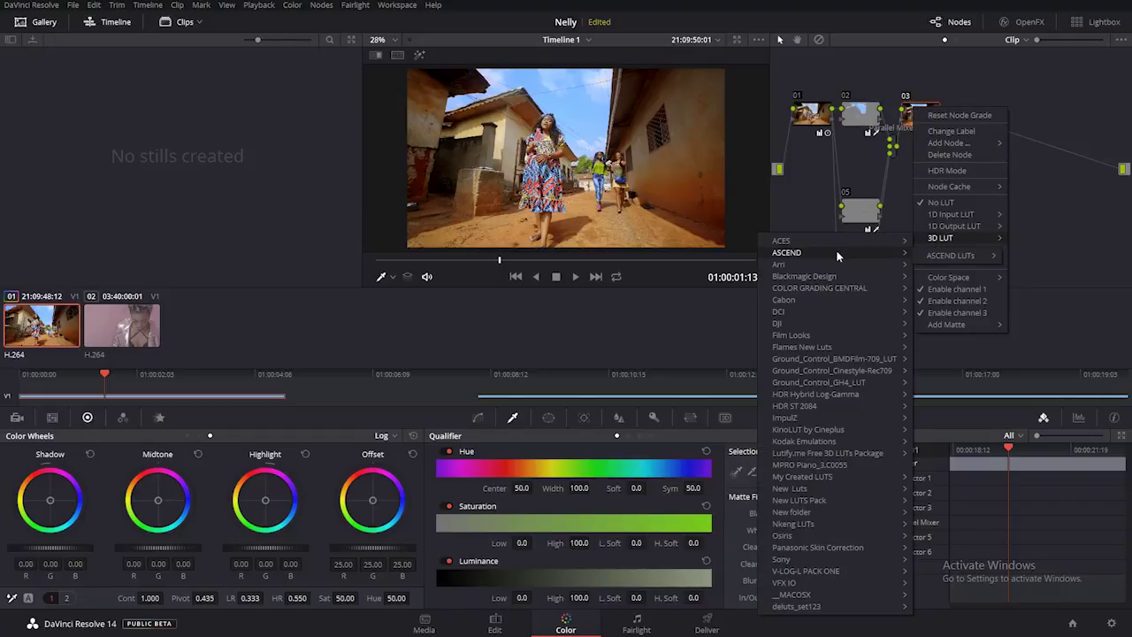
mouse_move(1029, 257)
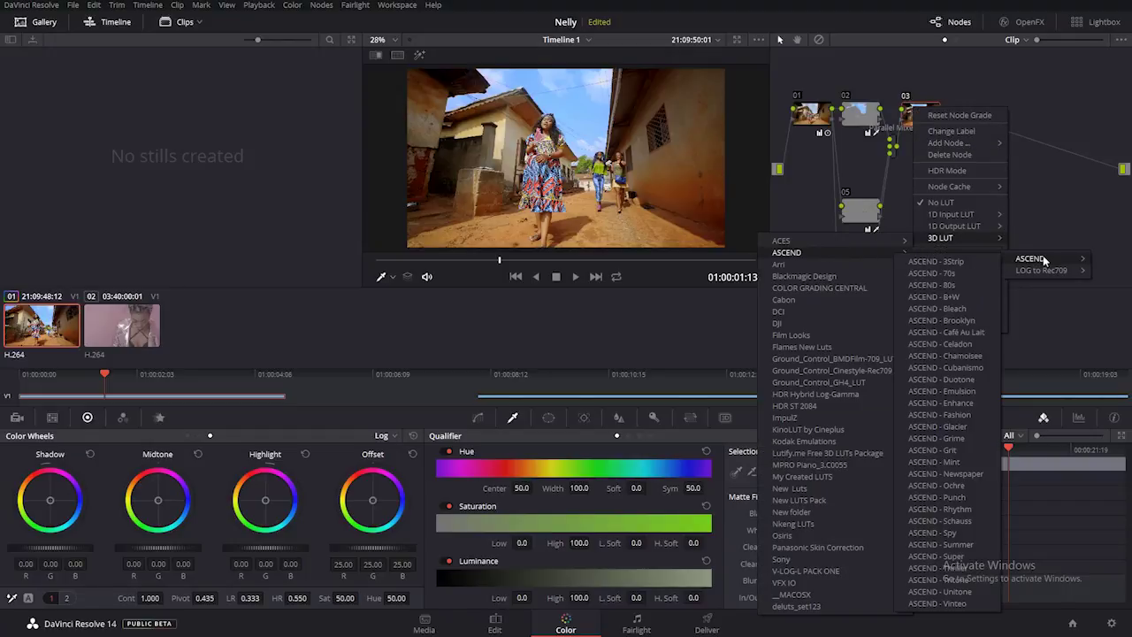
left_click(911, 262)
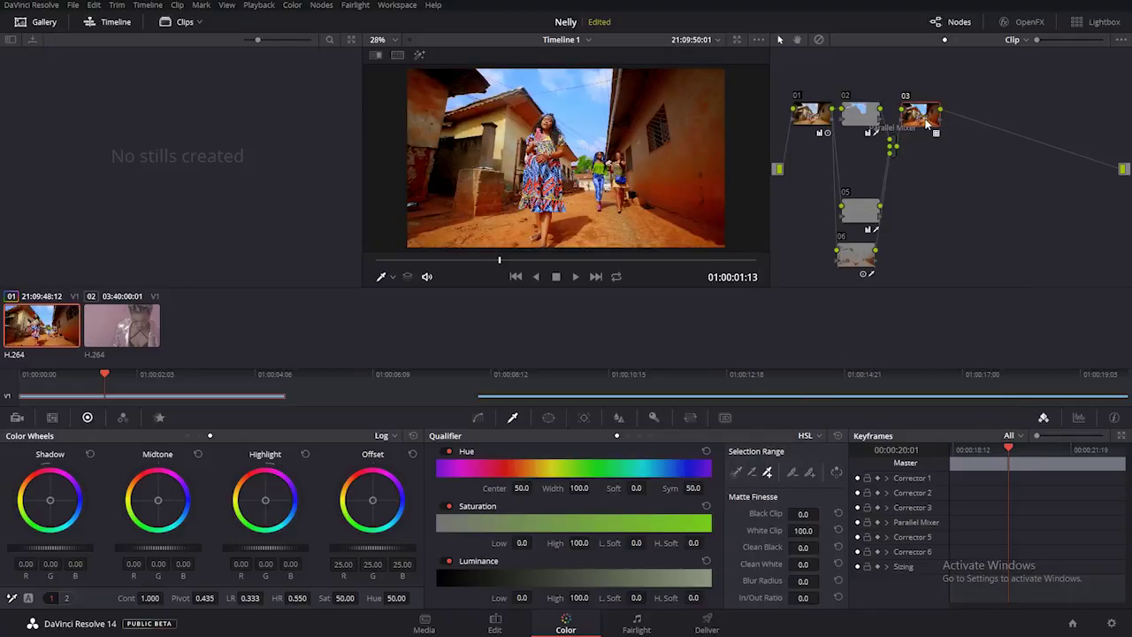
Set node 03's key output gain to 0.5 to halve the LUT's strength
left_click(656, 417)
left_click(715, 530)
type("0.5")
key("Return")
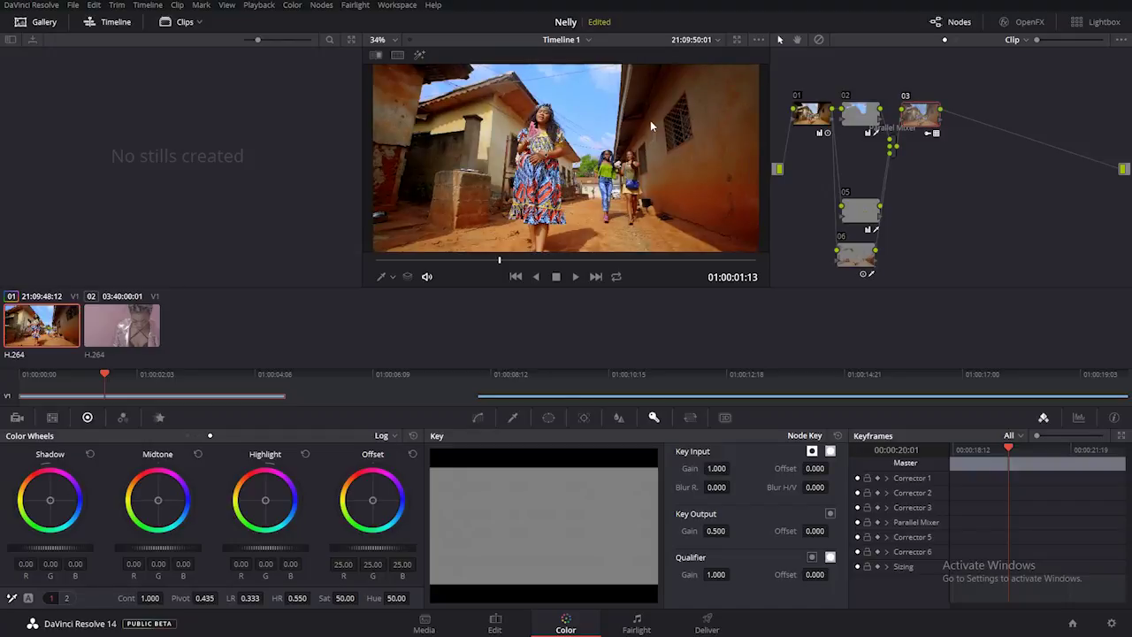
Add a serial node after node 03 and push its primaries gain toward blue to green 0.99 and blue 1.06
right_click(934, 113)
mouse_move(960, 147)
left_click(1050, 149)
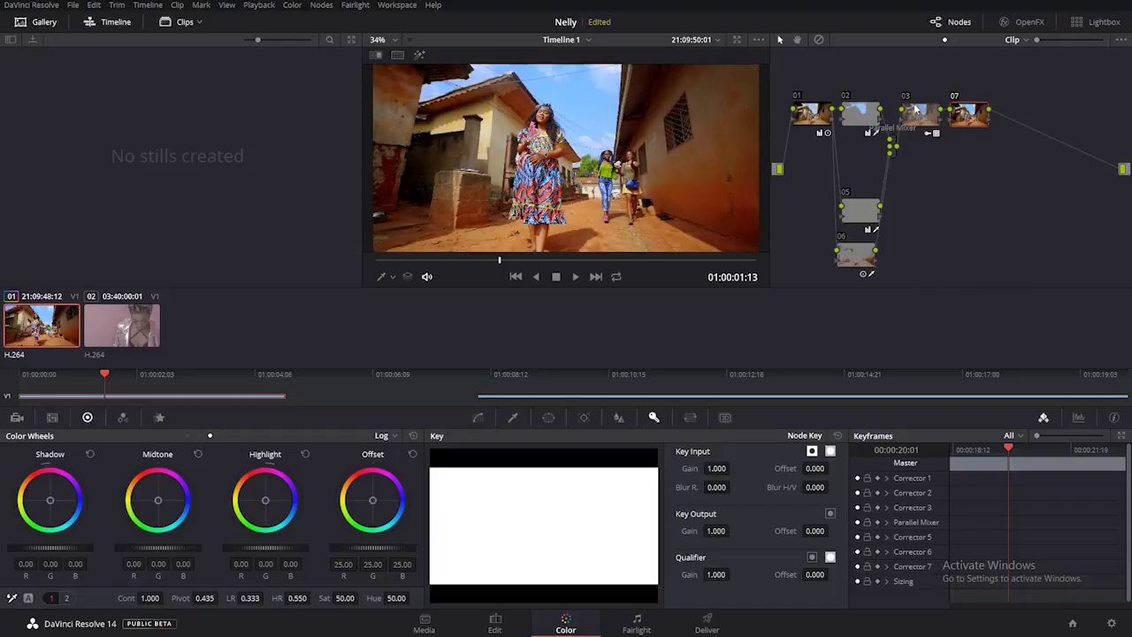
left_click(385, 436)
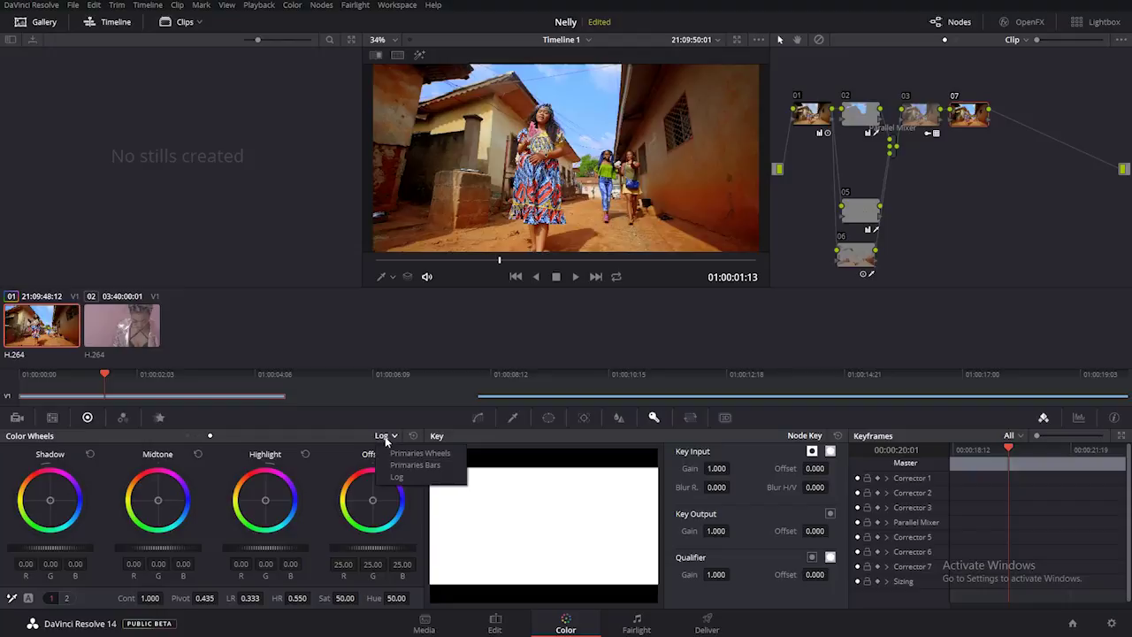
left_click(422, 453)
left_click_drag(266, 501, 267, 502)
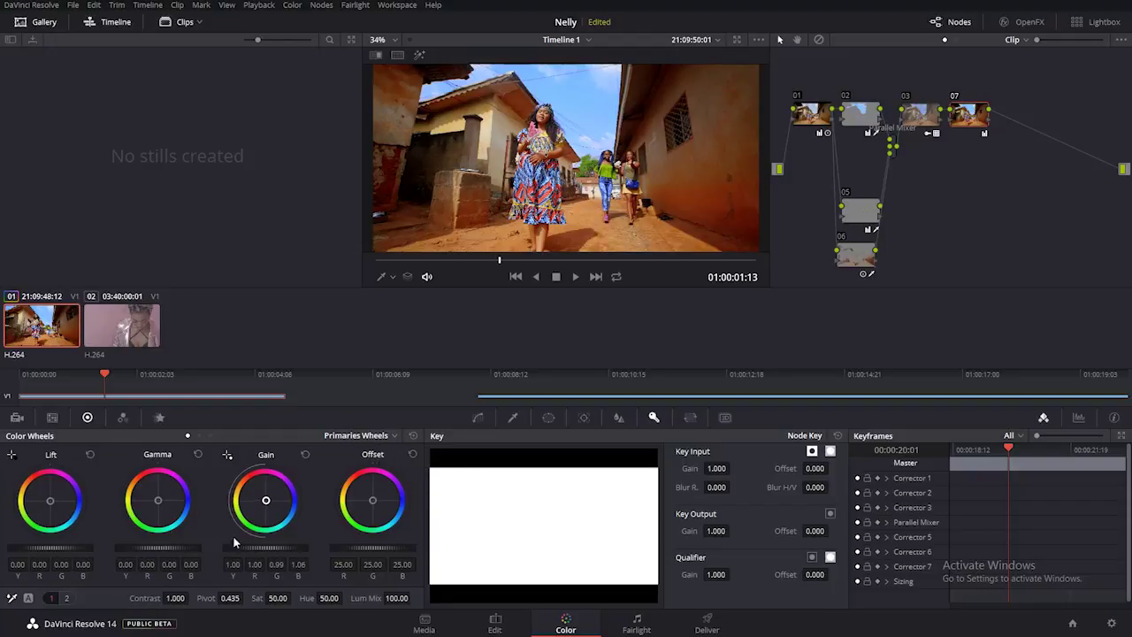
Switch node 07 to the Primaries Bars and set its Lum Mix to 0
left_click(199, 436)
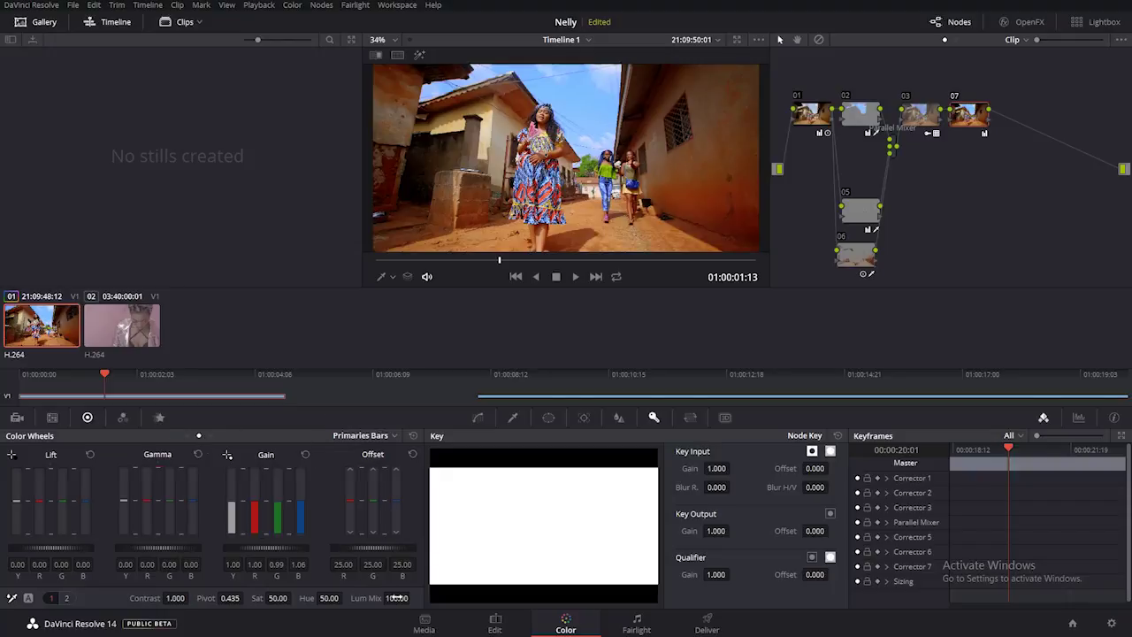
left_click_drag(400, 598, 362, 598)
key("ctrl+=")
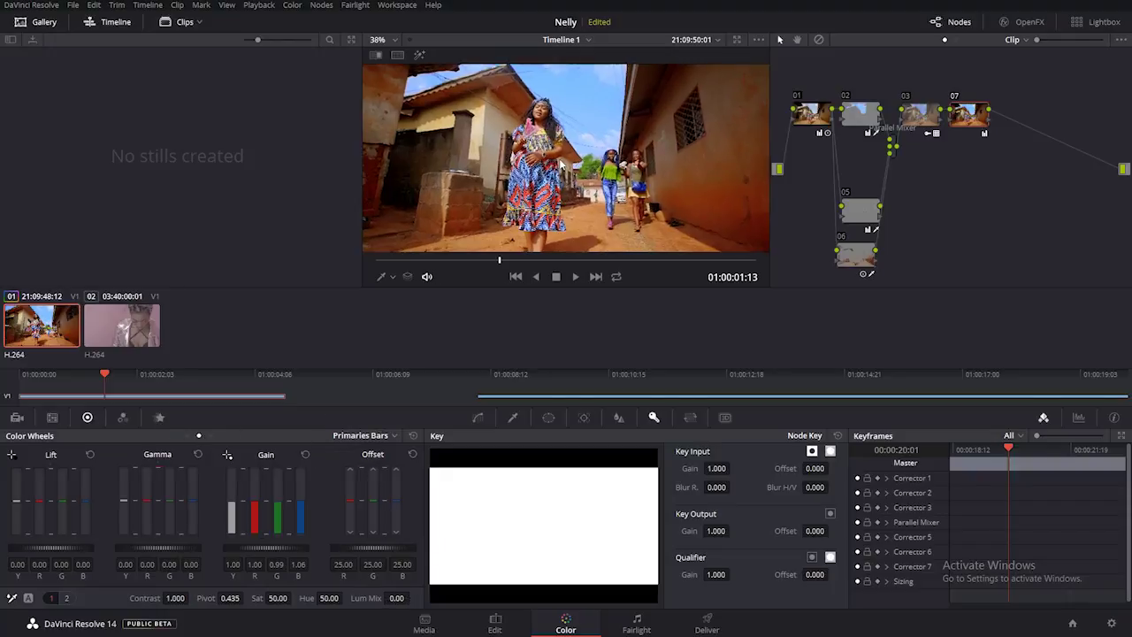
Lower node 07's red gamma to -0.05 and red lift to -0.01, checking the image at different magnifications
key("shift+z")
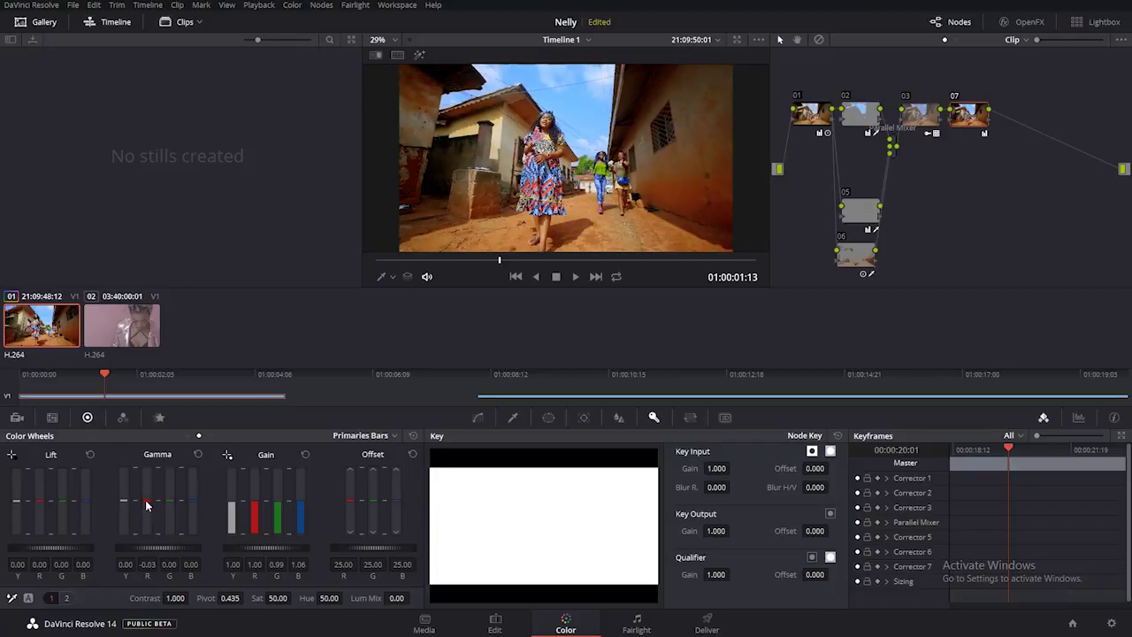
scroll(496, 152, "up", 3)
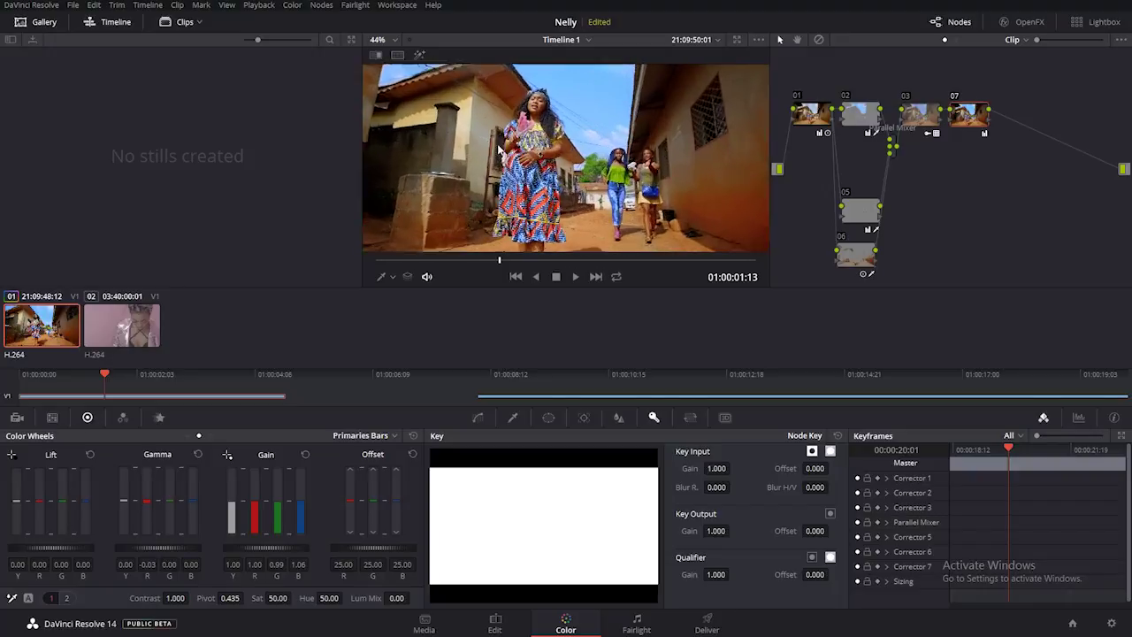
scroll(536, 160, "down", 4)
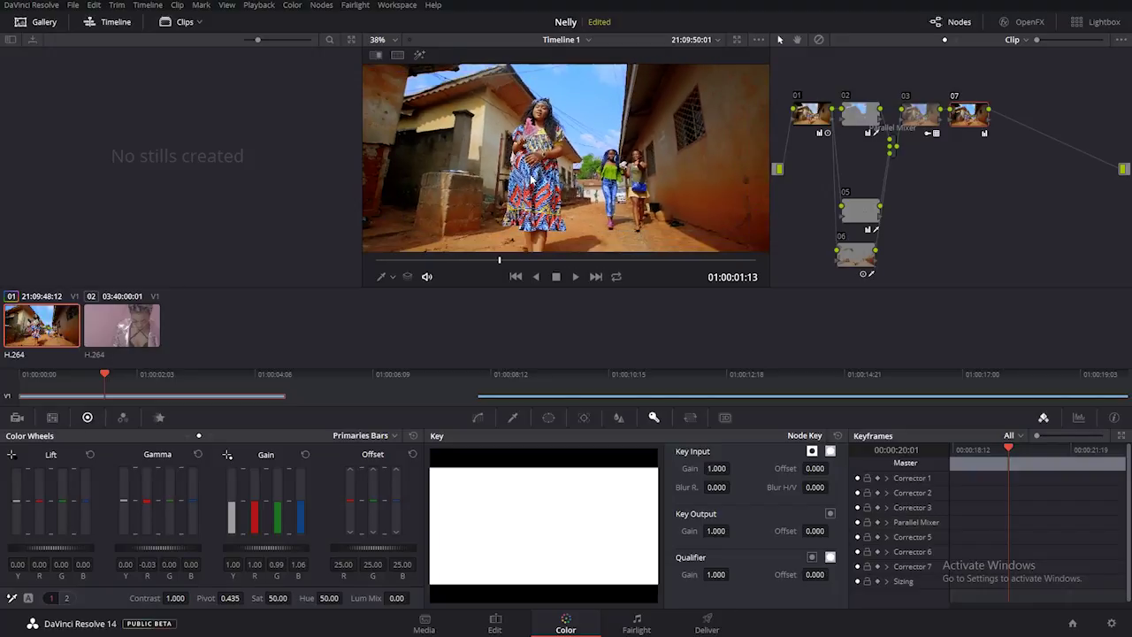
scroll(530, 180, "up", 2)
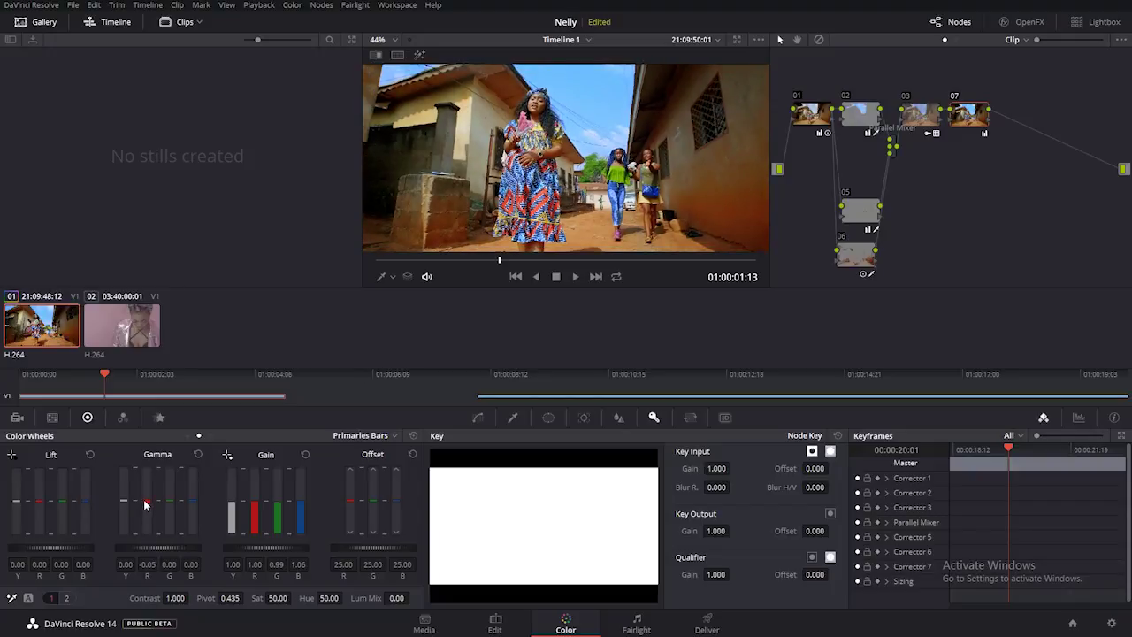
scroll(444, 162, "down", 2)
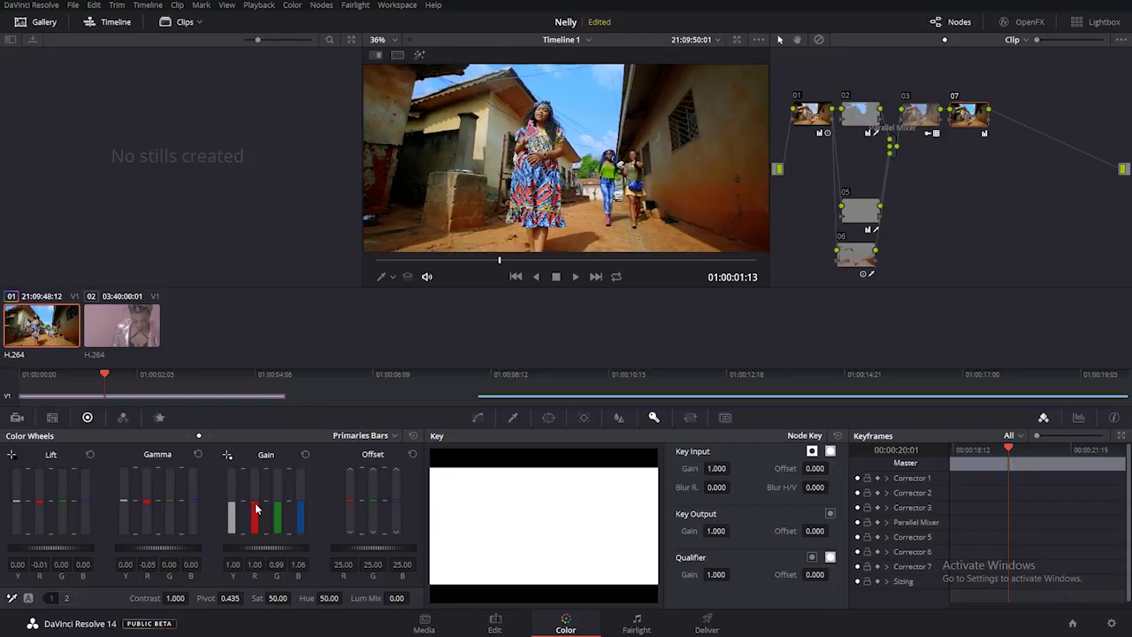
Raise node 07's blue gain to 1.07 and compare the image with the grade bypassed
left_click_drag(299, 501, 299, 499)
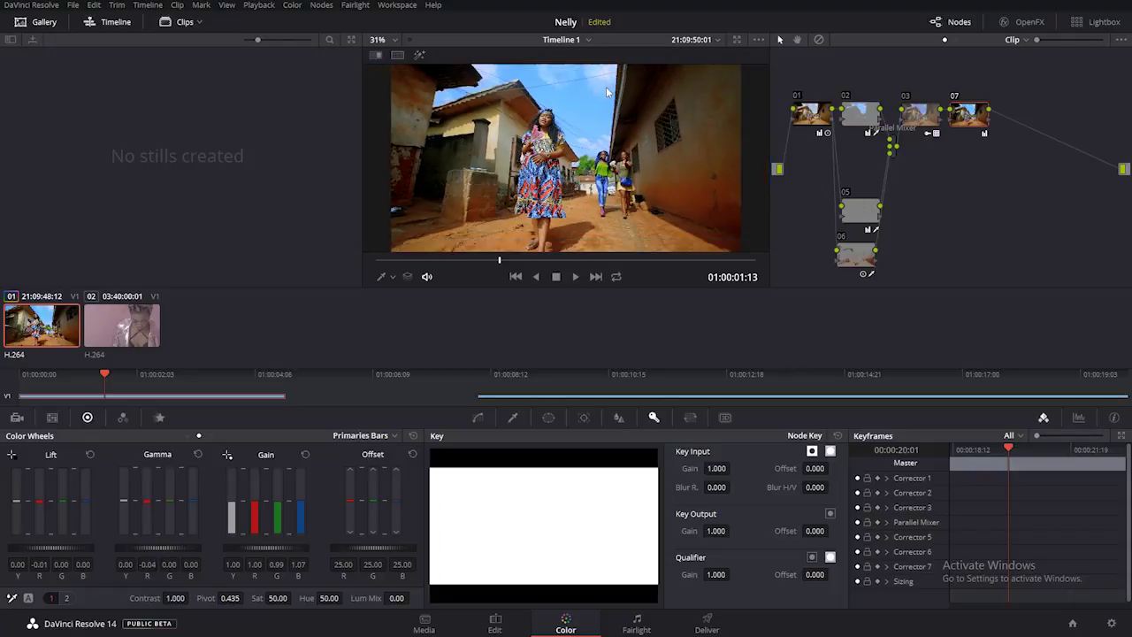
scroll(670, 94, "up", 2)
left_click(819, 40)
left_click(818, 40)
left_click(819, 40)
left_click(818, 40)
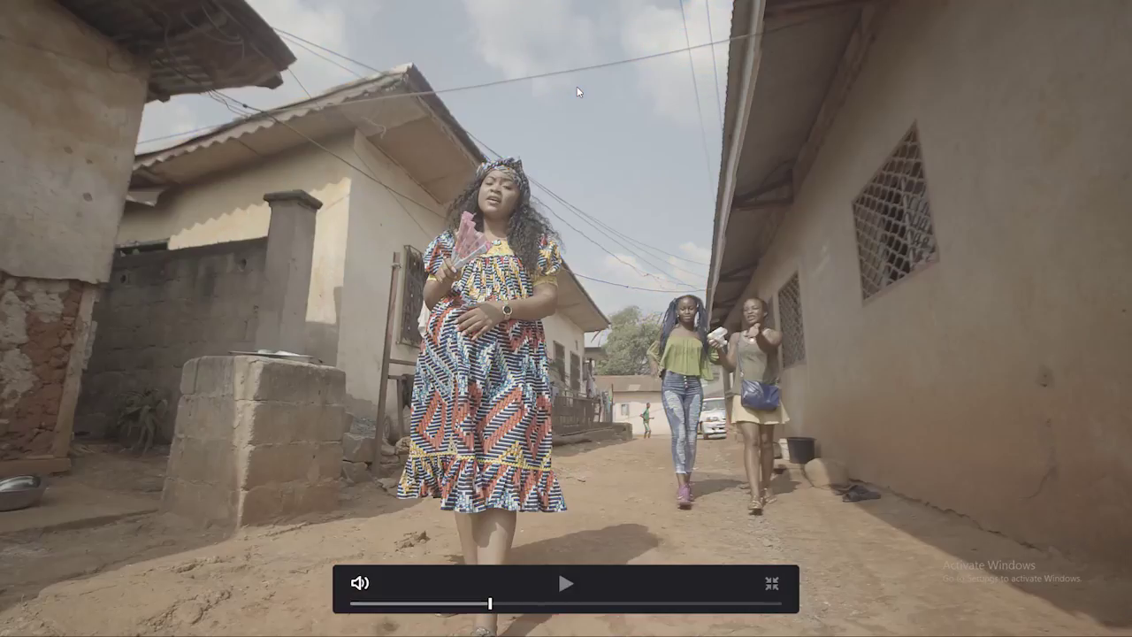
Compare the ungraded and graded versions of the clip full screen and play the graded result
key("shift+d")
key("shift+d")
key("shift+d")
key("space")
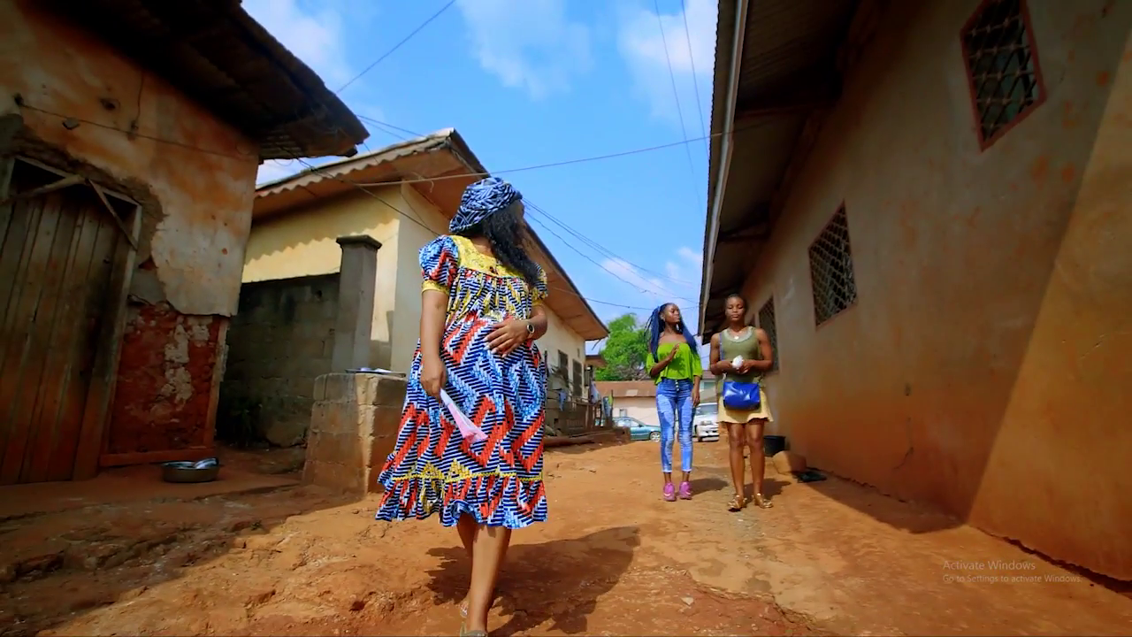
key("Escape")
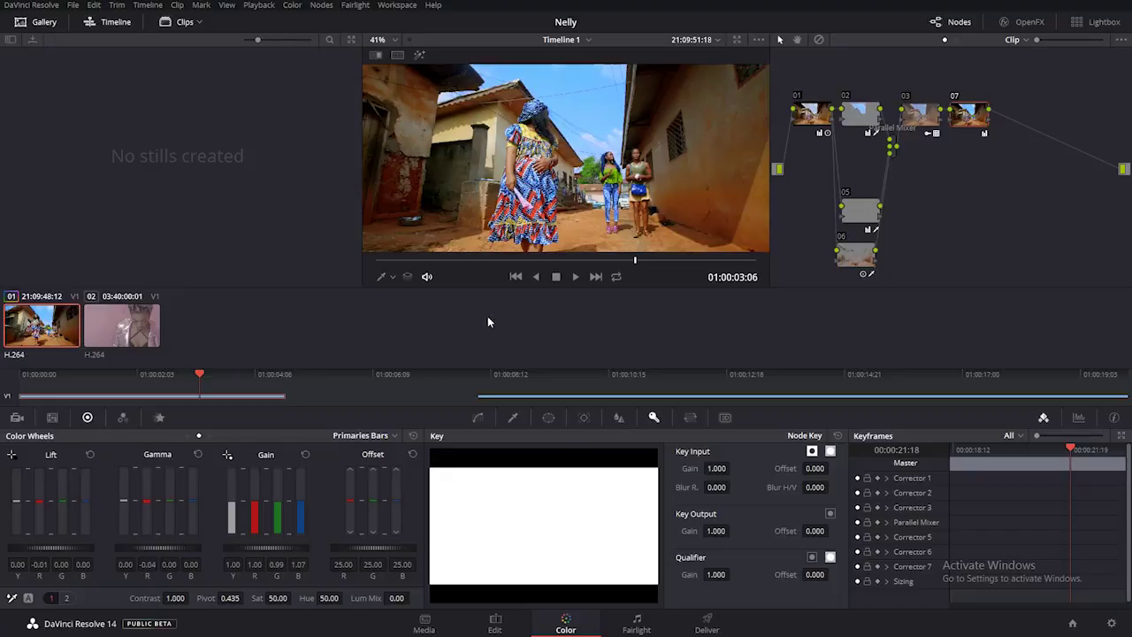
Open the second clip and add a serial node after its node 01
left_click(148, 314)
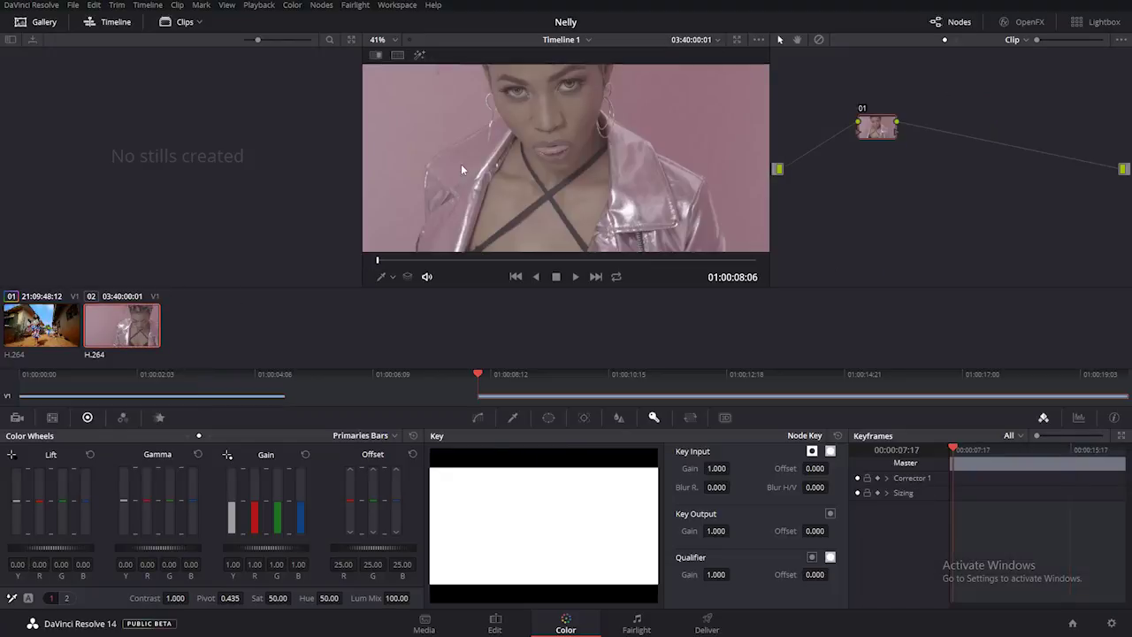
scroll(574, 129, "down", 5)
left_click_drag(885, 134, 828, 130)
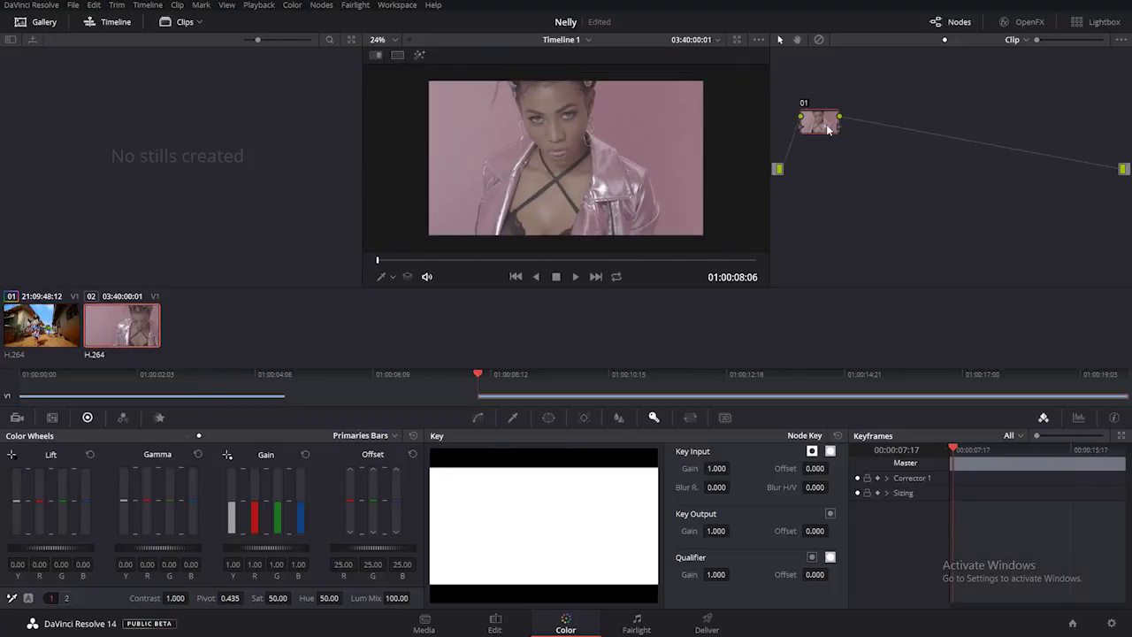
right_click(829, 129)
mouse_move(915, 162)
left_click(950, 162)
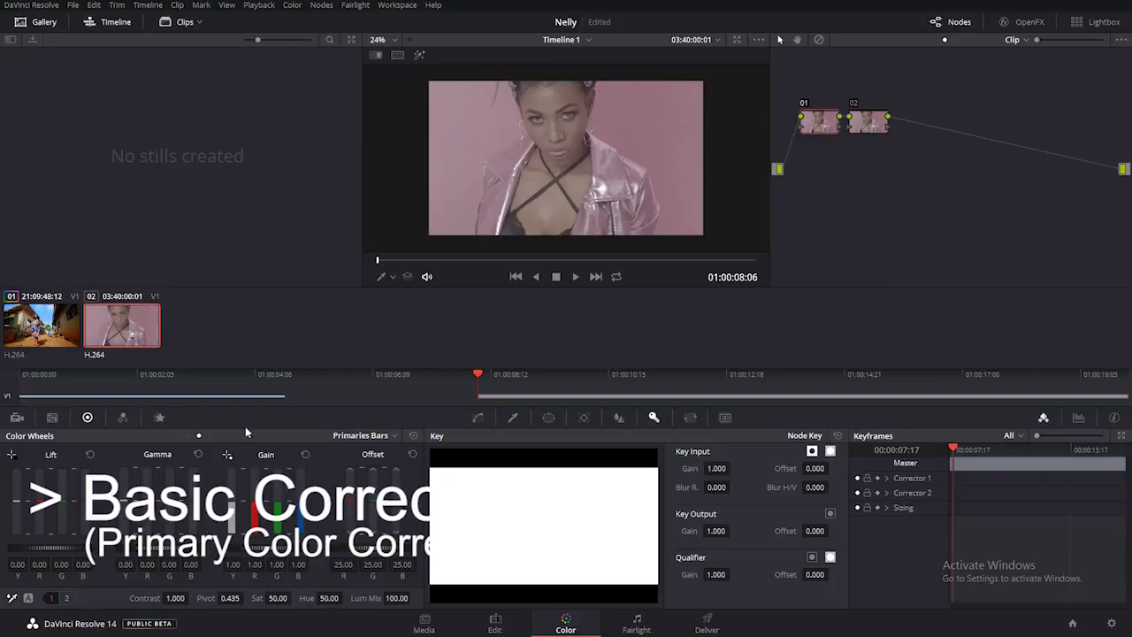
Using the Primaries Wheels on node 01, set lift to -0.11, gamma to 0.02 and gain to 1.16
left_click(189, 436)
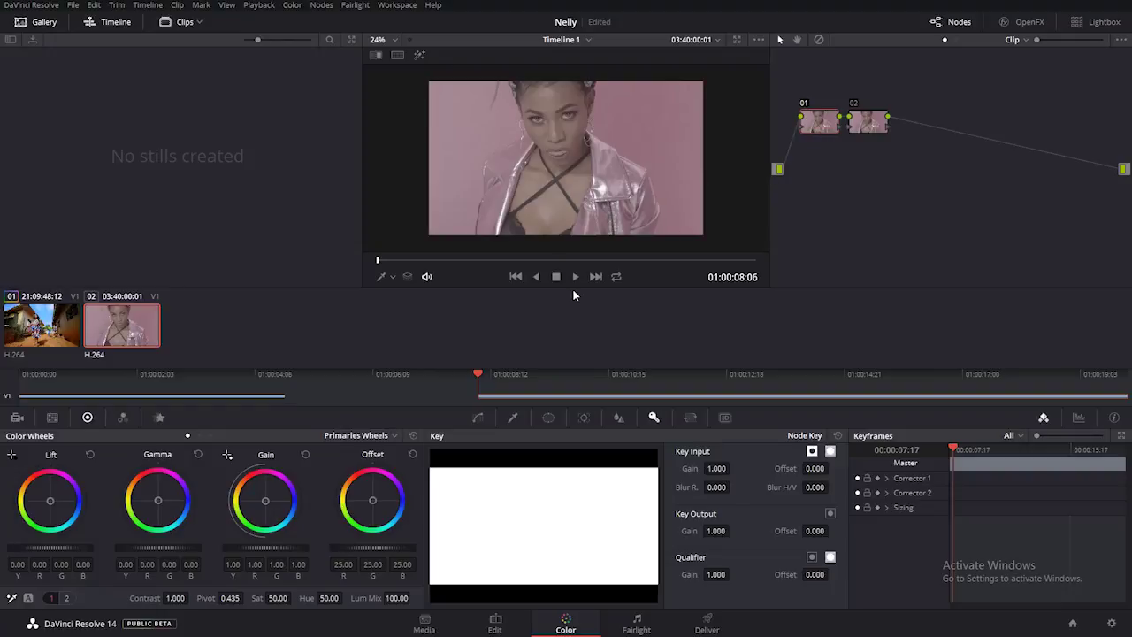
left_click_drag(82, 548, 68, 544)
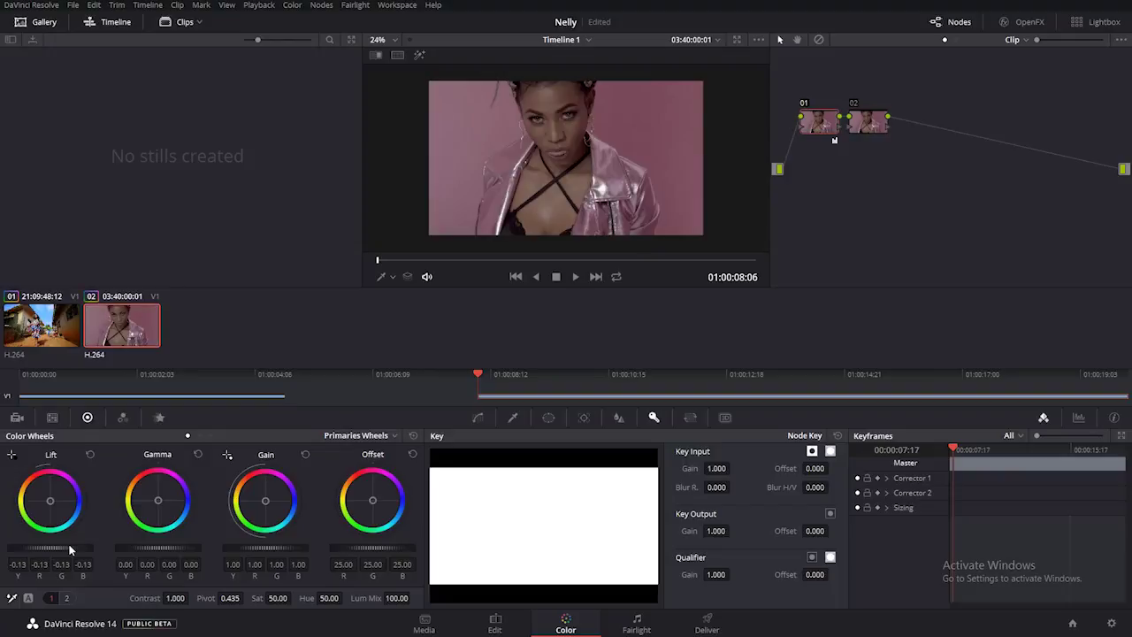
left_click_drag(153, 549, 157, 548)
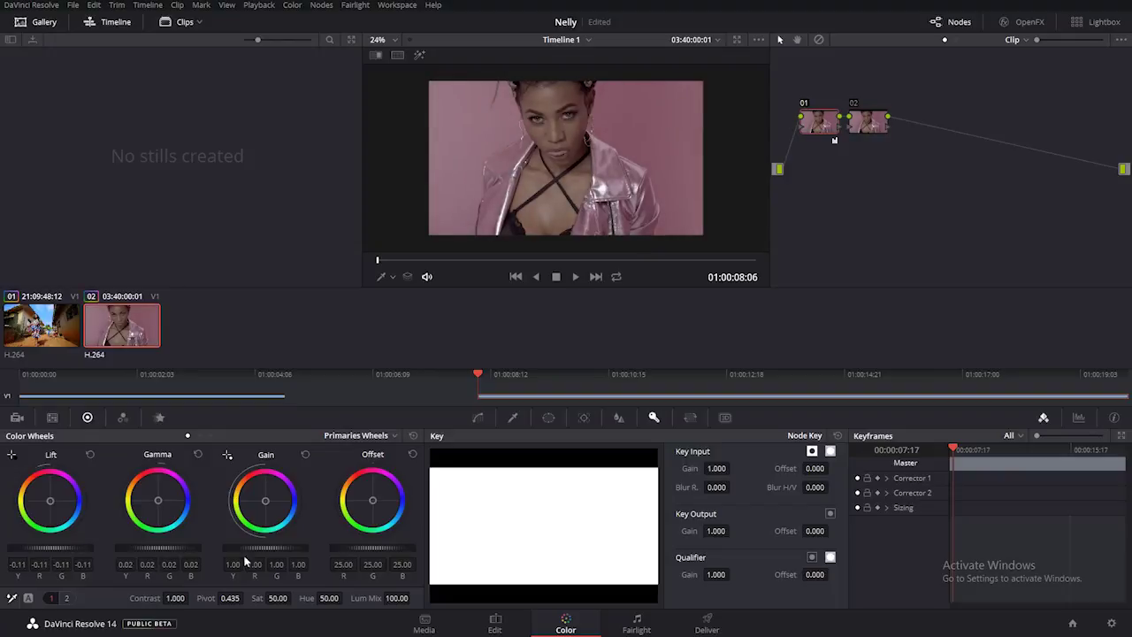
left_click_drag(261, 548, 276, 547)
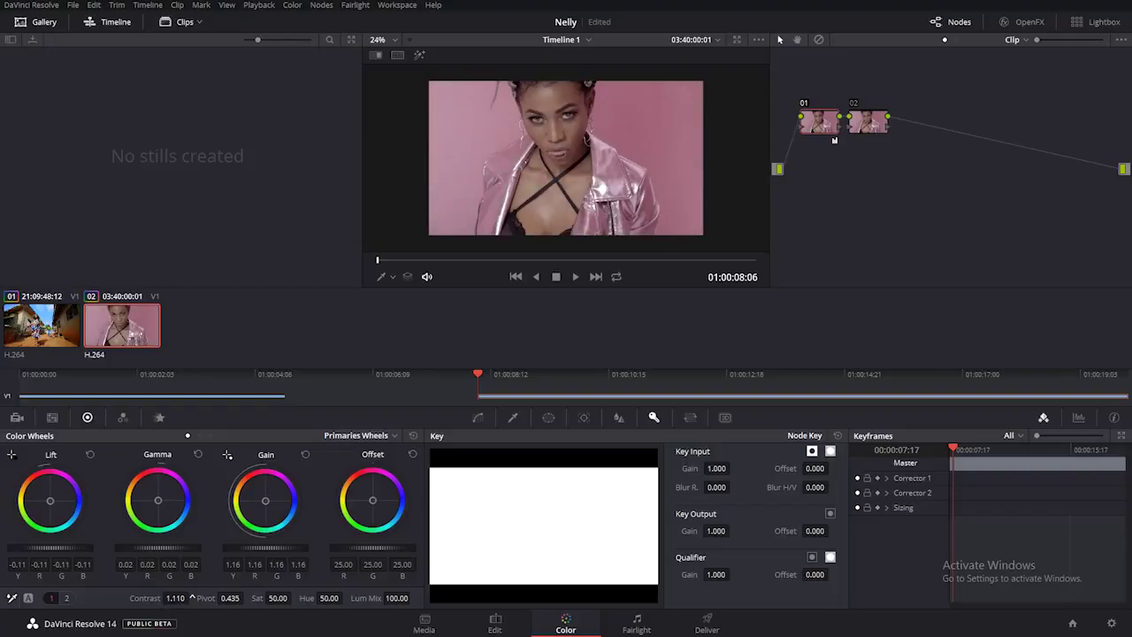
Set node 01's saturation to 100, contrast to 1.196, lift to -0.13 and gain to 1.20, comparing with the node disabled
left_click_drag(294, 598, 295, 598)
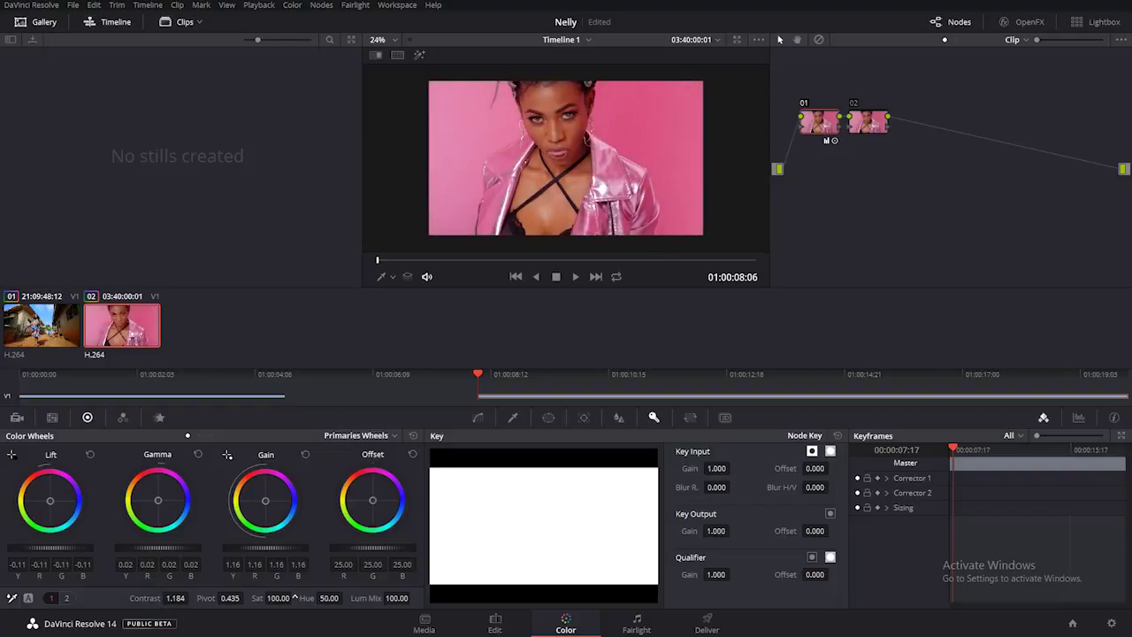
left_click_drag(175, 598, 182, 598)
left_click_drag(78, 546, 79, 545)
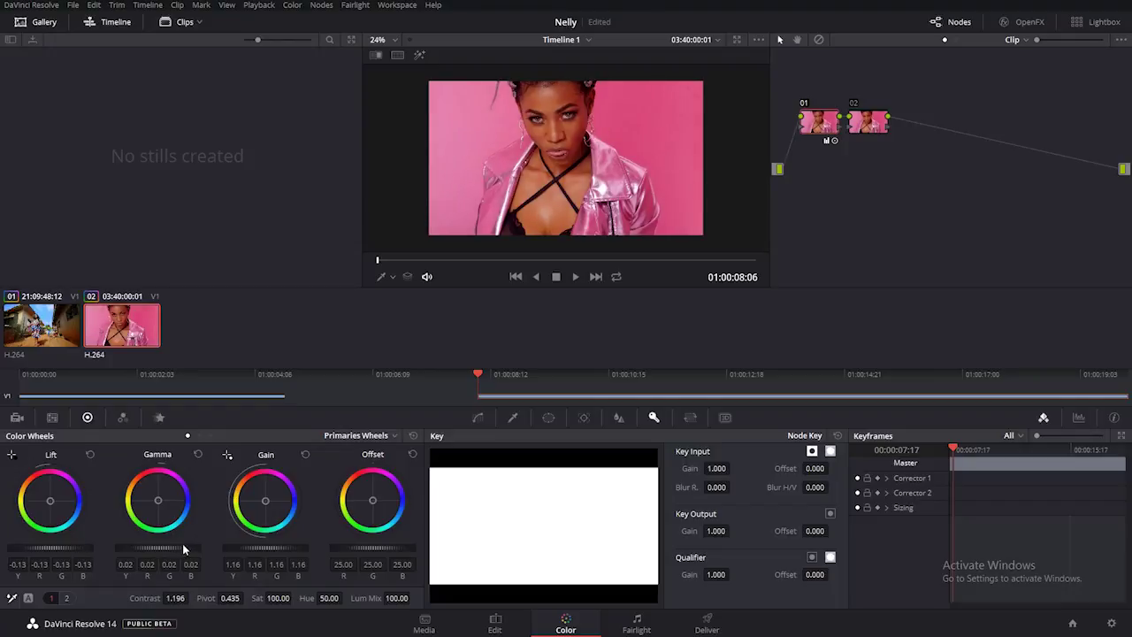
left_click_drag(254, 548, 265, 548)
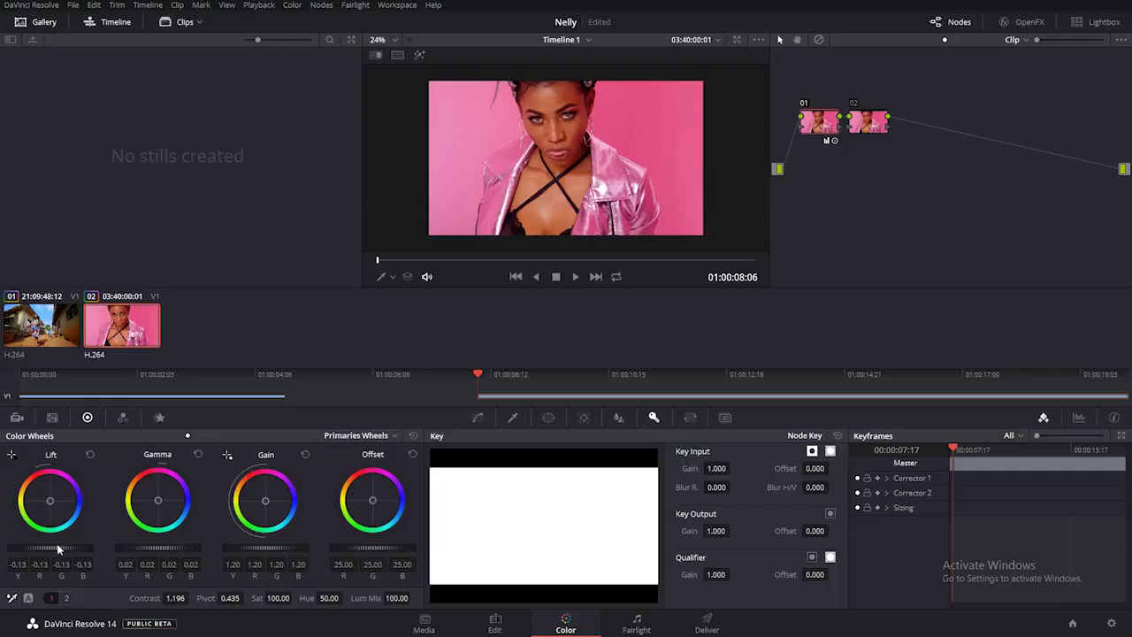
left_click(804, 103)
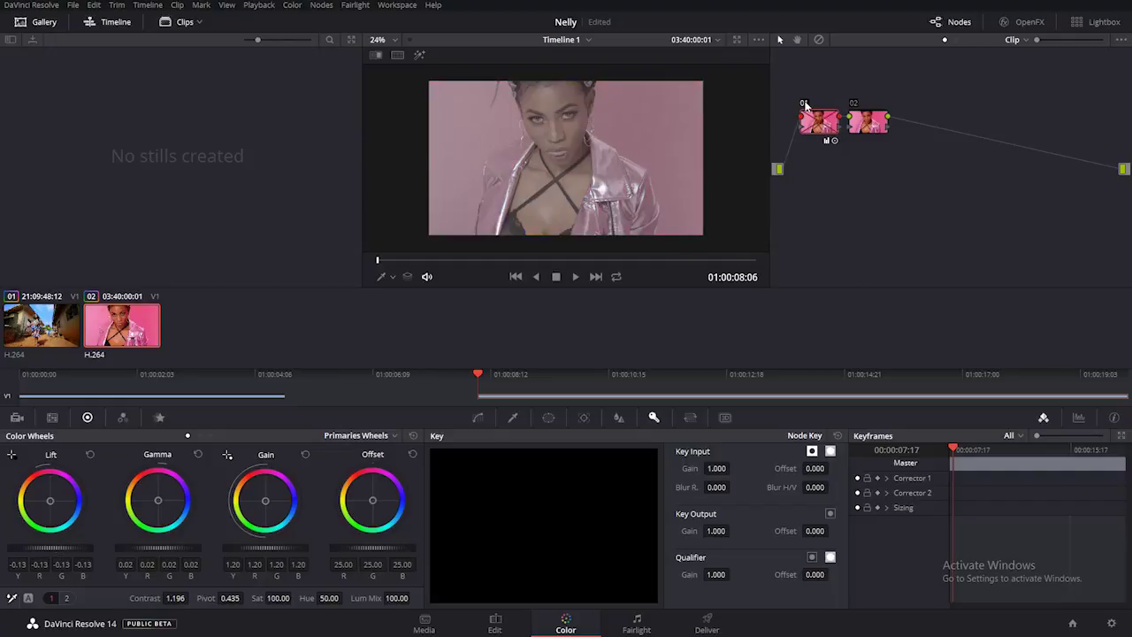
left_click(804, 103)
Add a parallel node to node 02
right_click(880, 118)
mouse_move(909, 149)
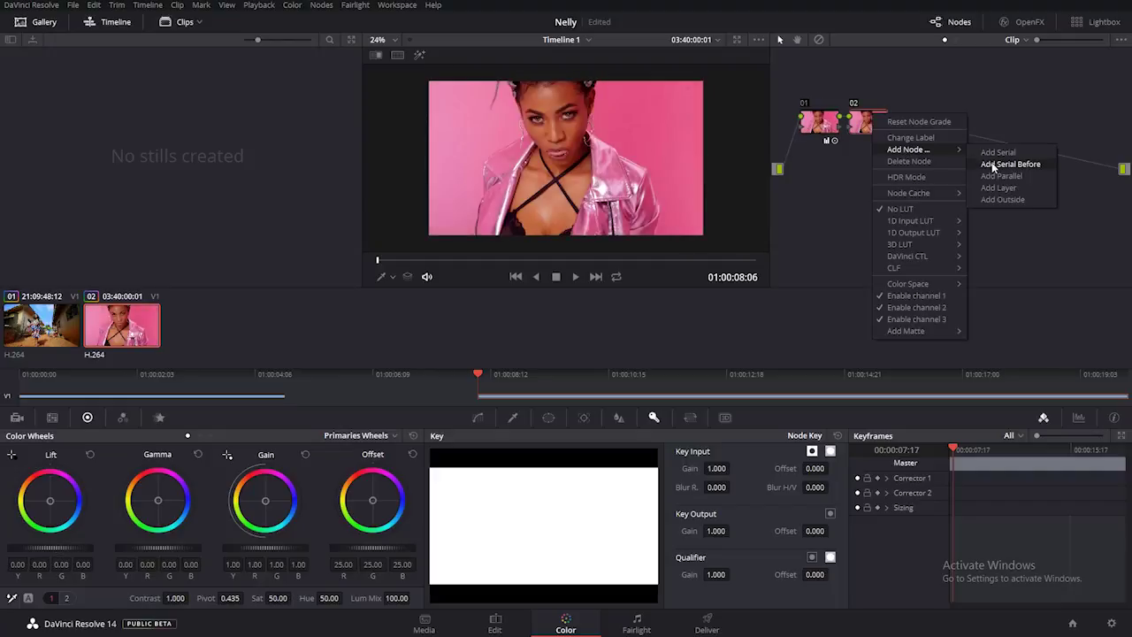
left_click(999, 176)
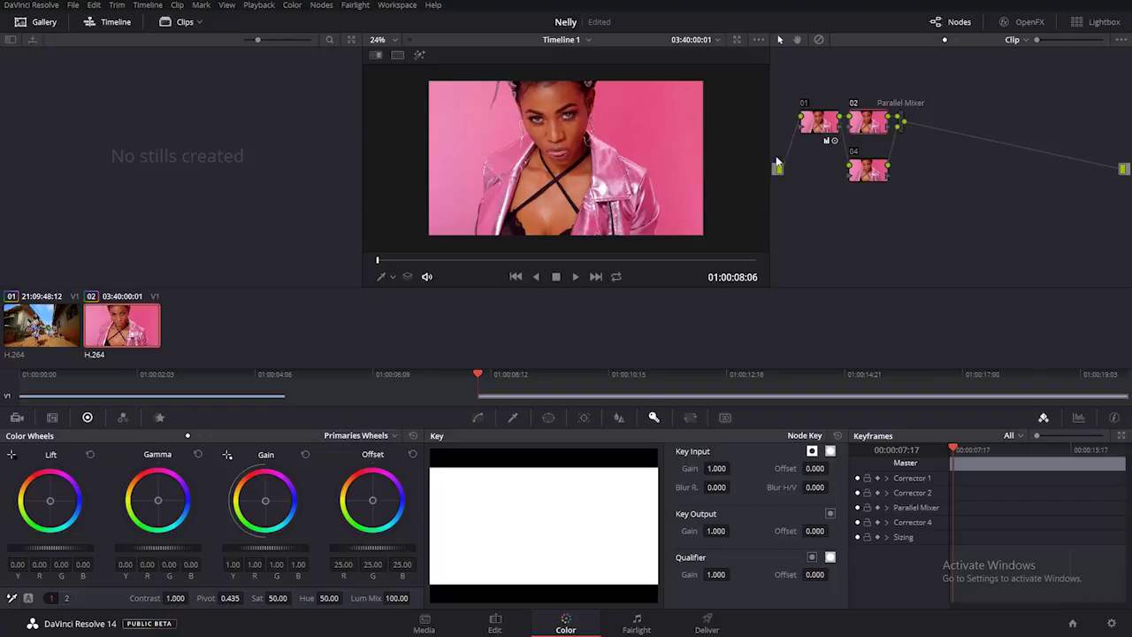
Qualify the pink background on node 02, check it in the highlight view, and set the matte's blur radius to 27
left_click(512, 418)
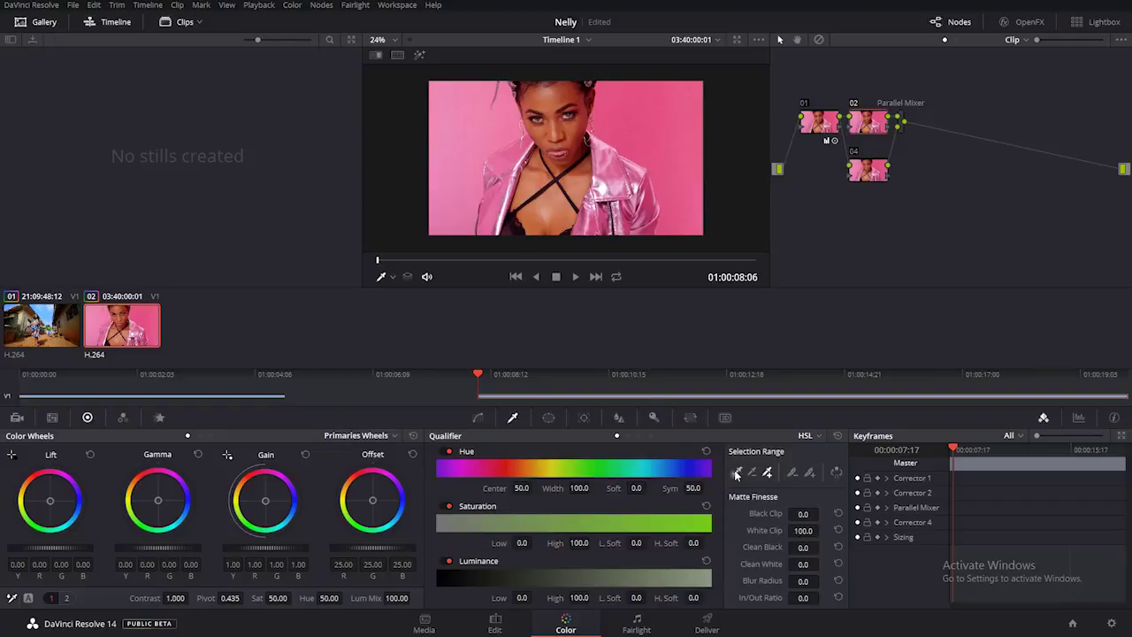
left_click(701, 146)
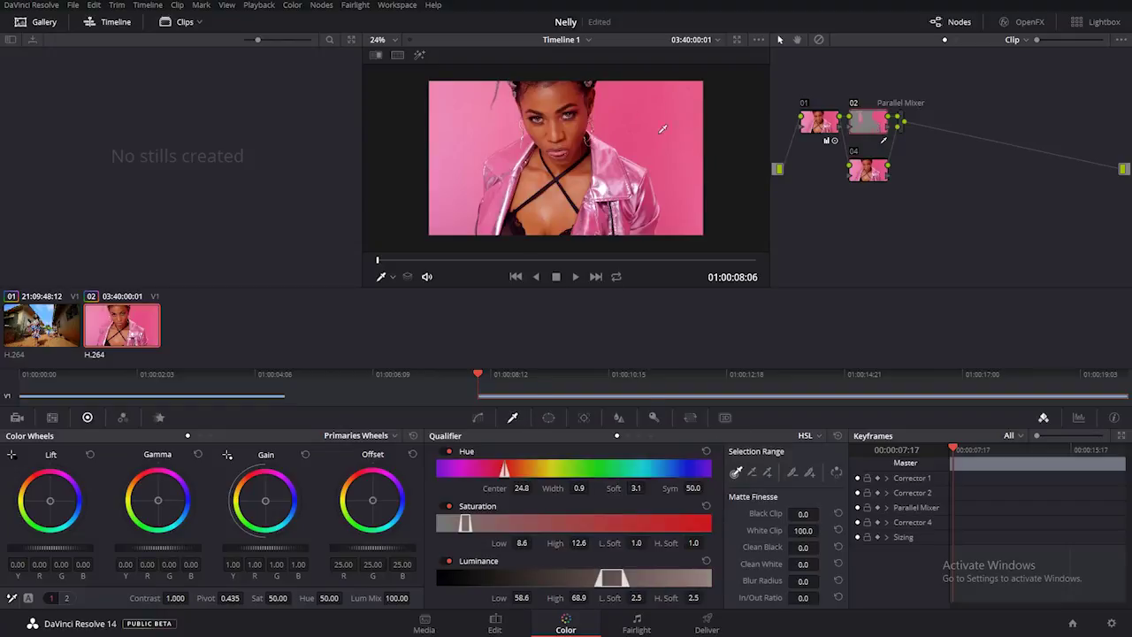
left_click(419, 55)
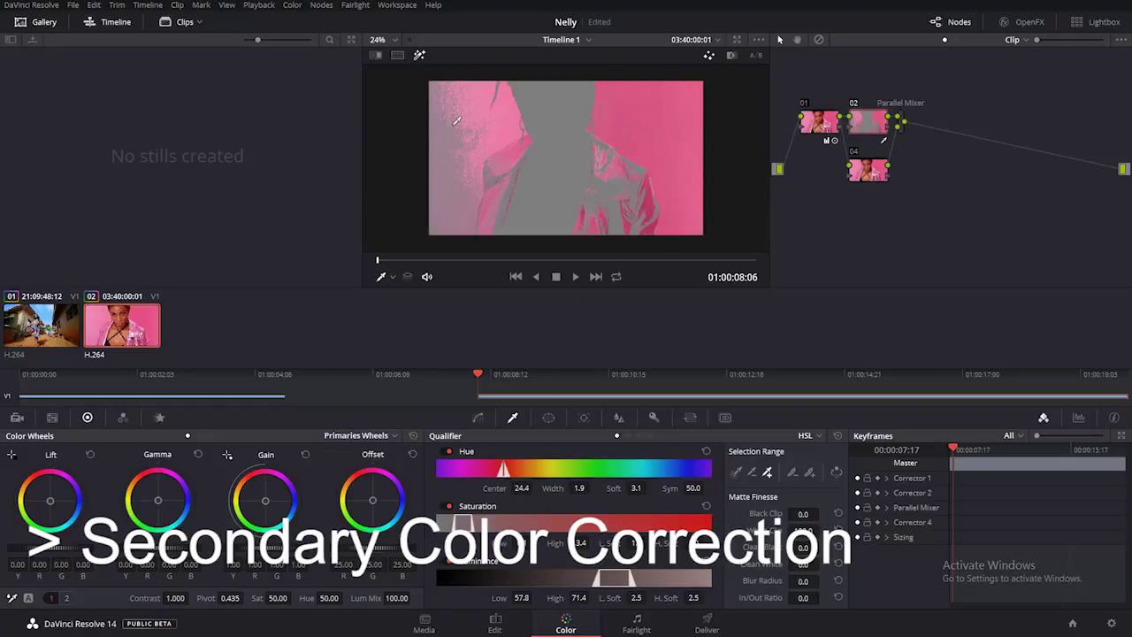
left_click(605, 159)
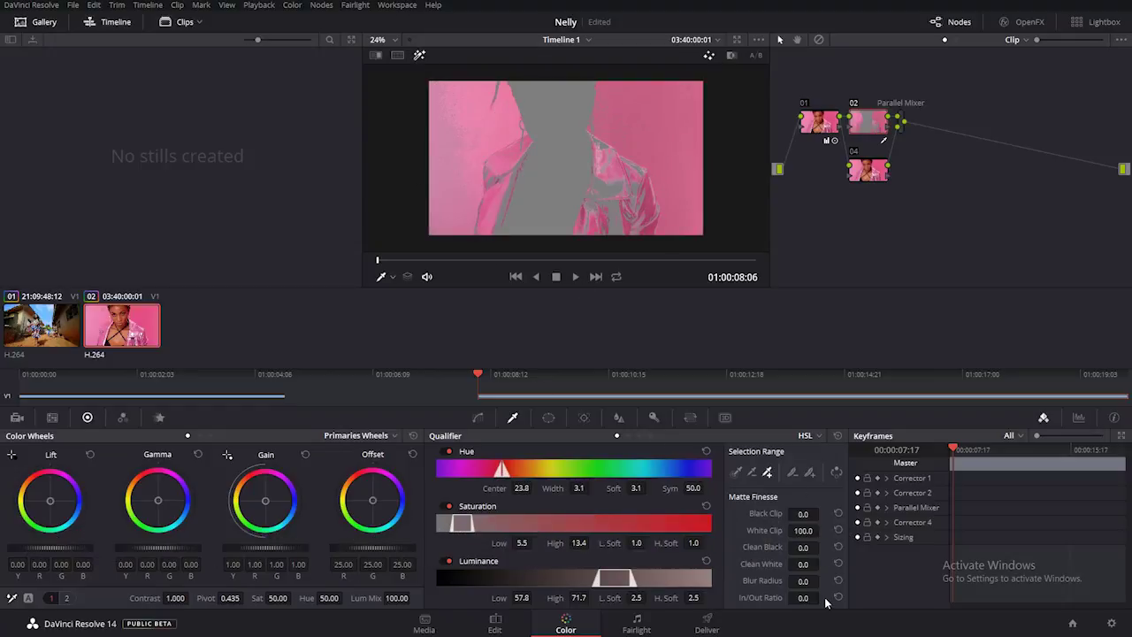
left_click(419, 55)
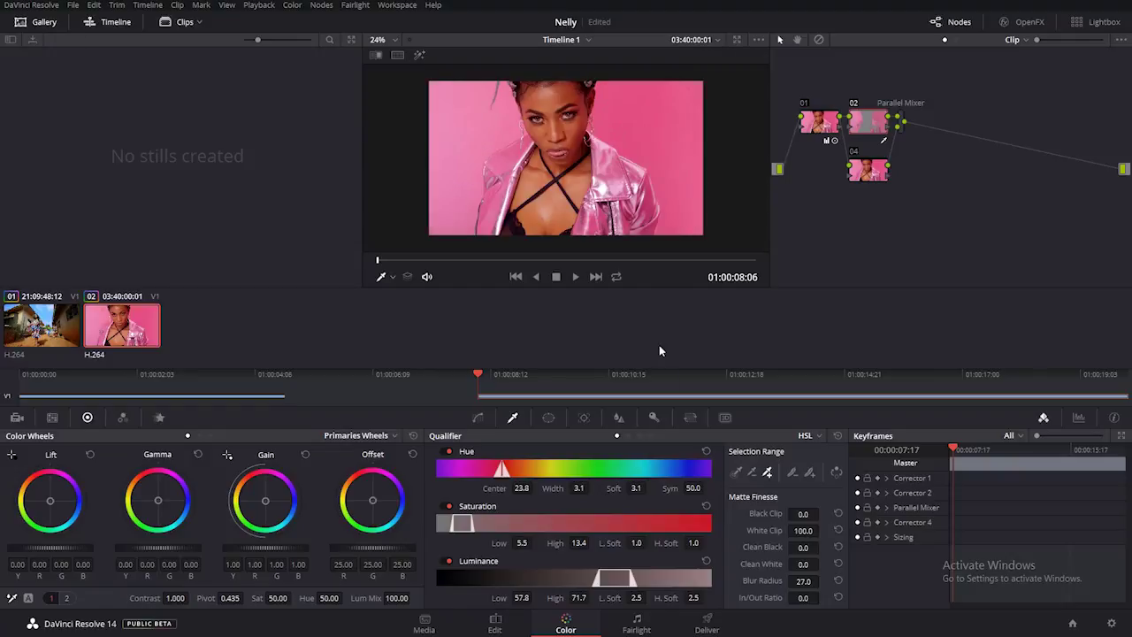
Set node 02's saturation to 72 and push gamma and gain toward magenta, with gain blue at 1.11, comparing with the node disabled
left_click(354, 435)
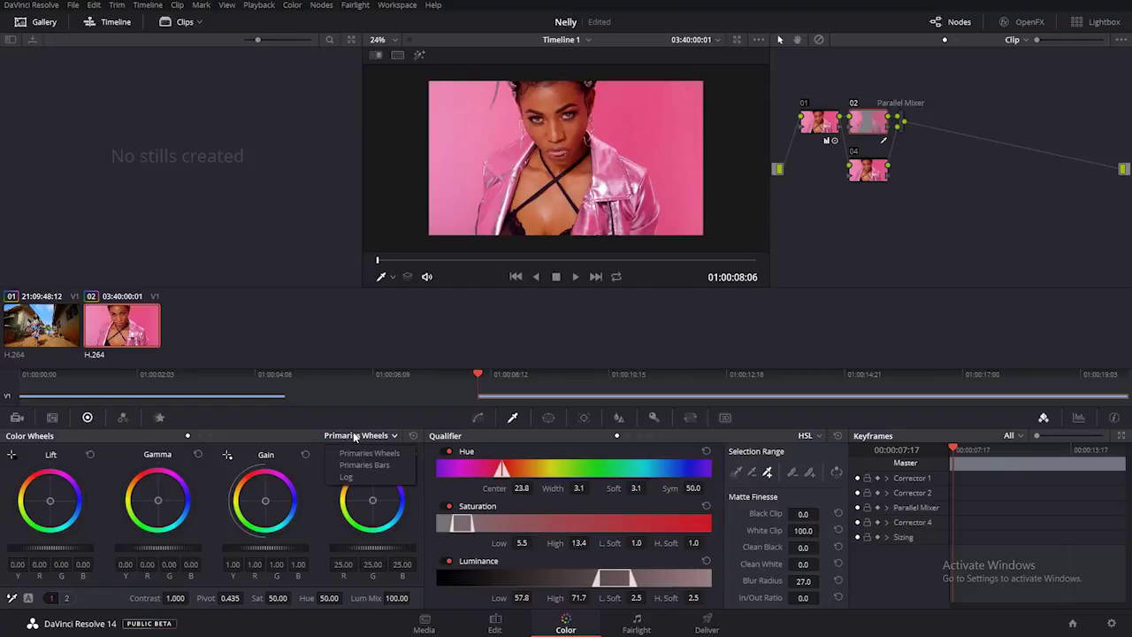
left_click(265, 598)
left_click_drag(295, 598, 293, 598)
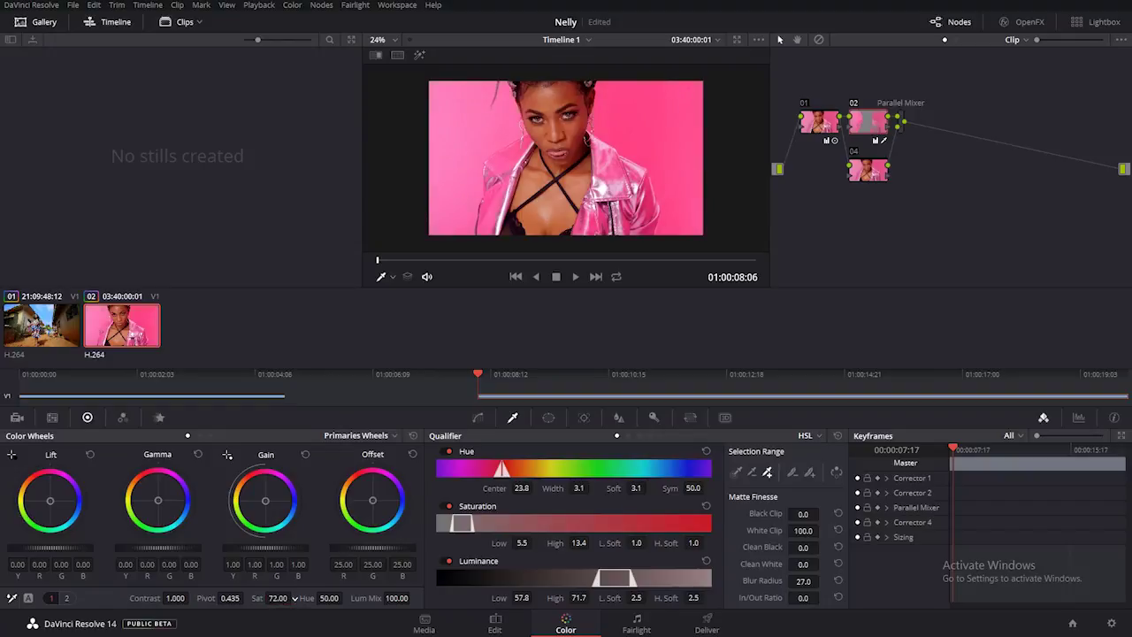
left_click_drag(159, 505, 161, 497)
left_click_drag(266, 500, 266, 501)
left_click(854, 105)
left_click(854, 104)
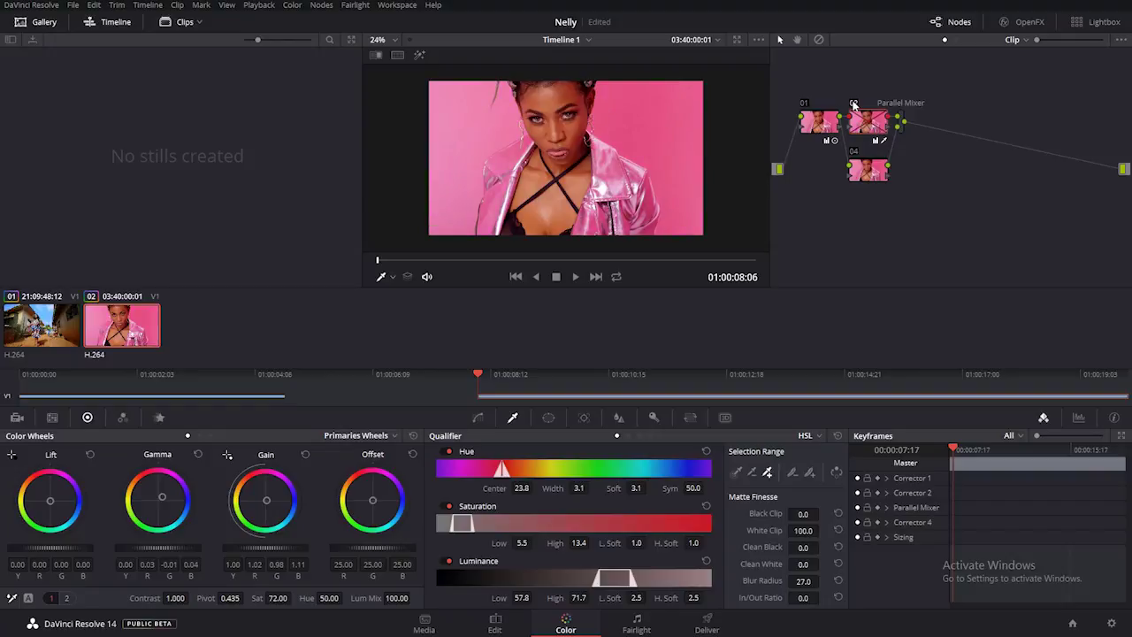
Qualify the woman's skin on node 04 with a blur radius of 40.9, checking the selection in the highlight view
left_click(867, 166)
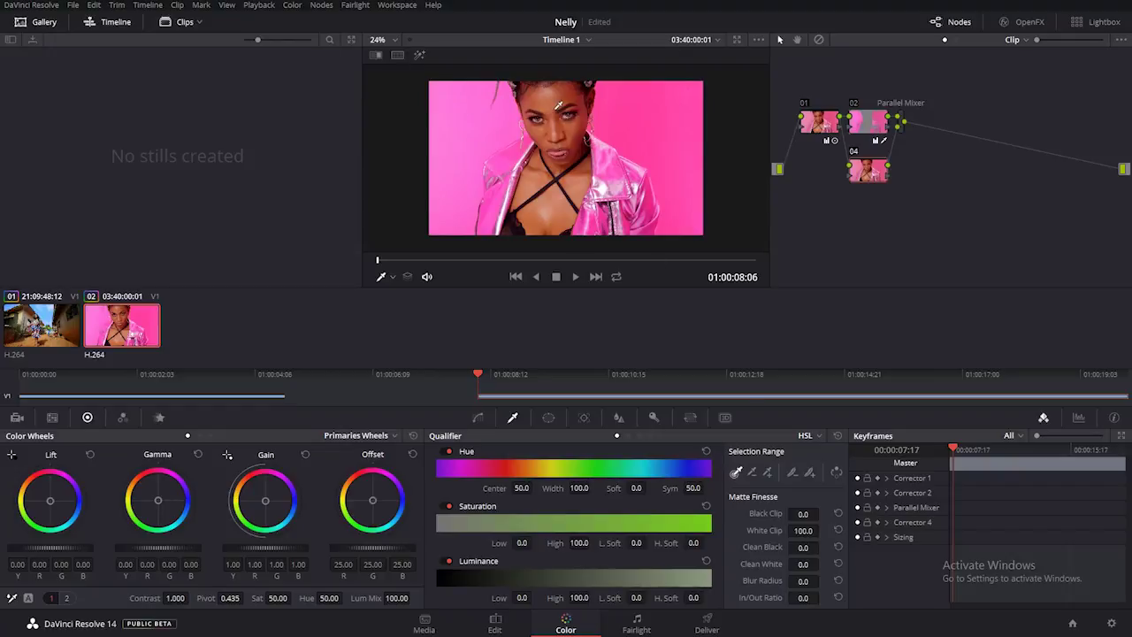
left_click(558, 106)
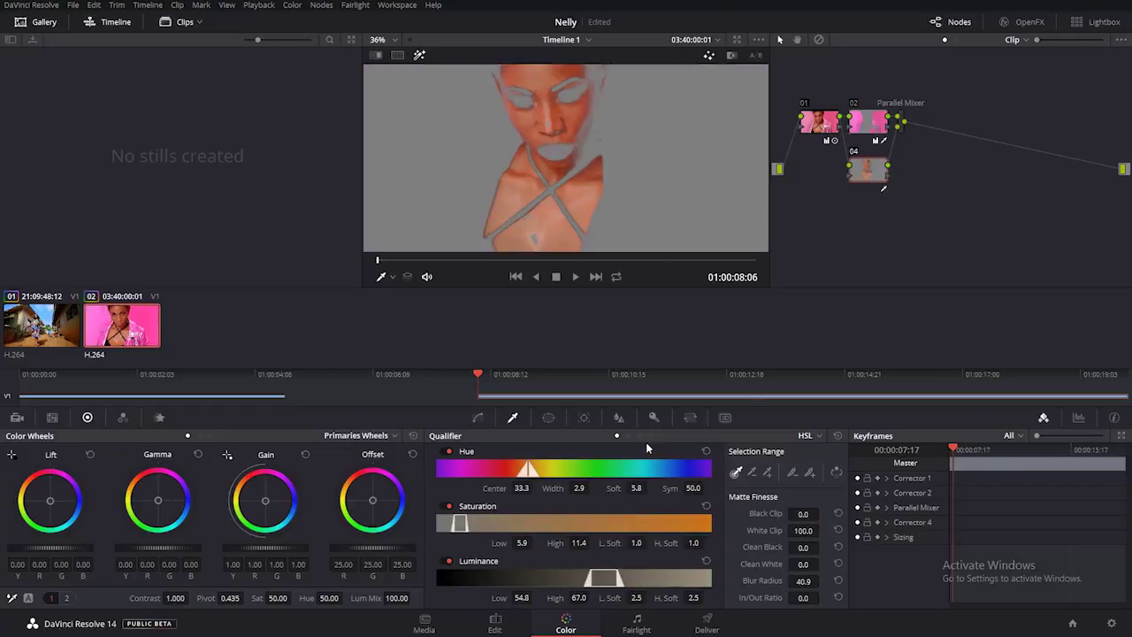
left_click(419, 54)
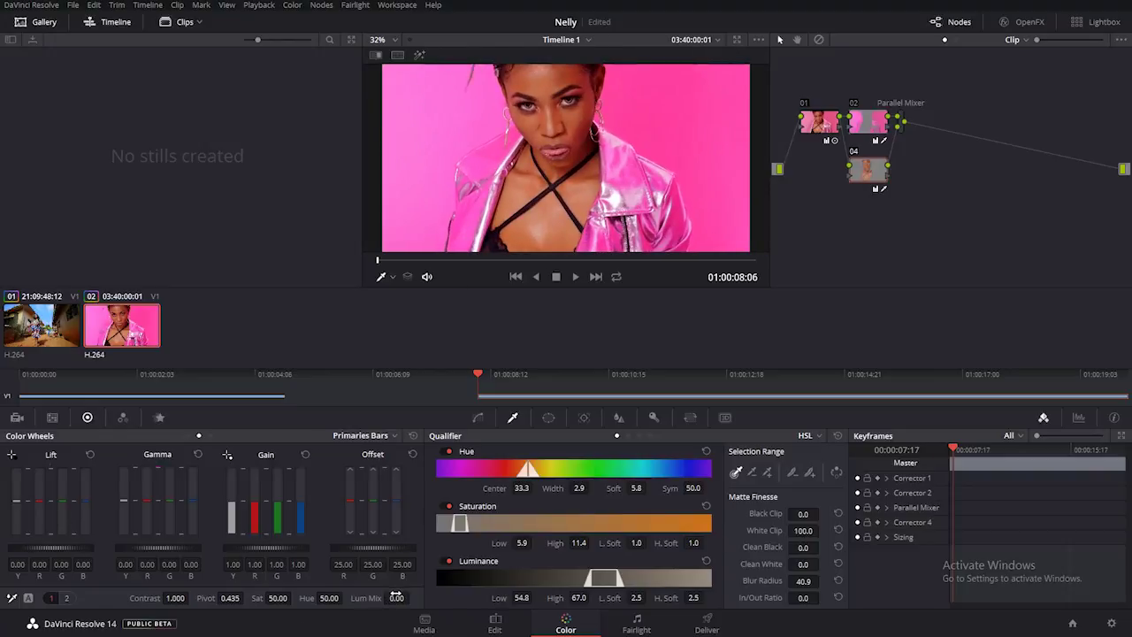
Using the Primaries Bars on node 04, set Lum Mix to 0 and inspect the skin up close
key("shift+z")
scroll(442, 203, "up", 5)
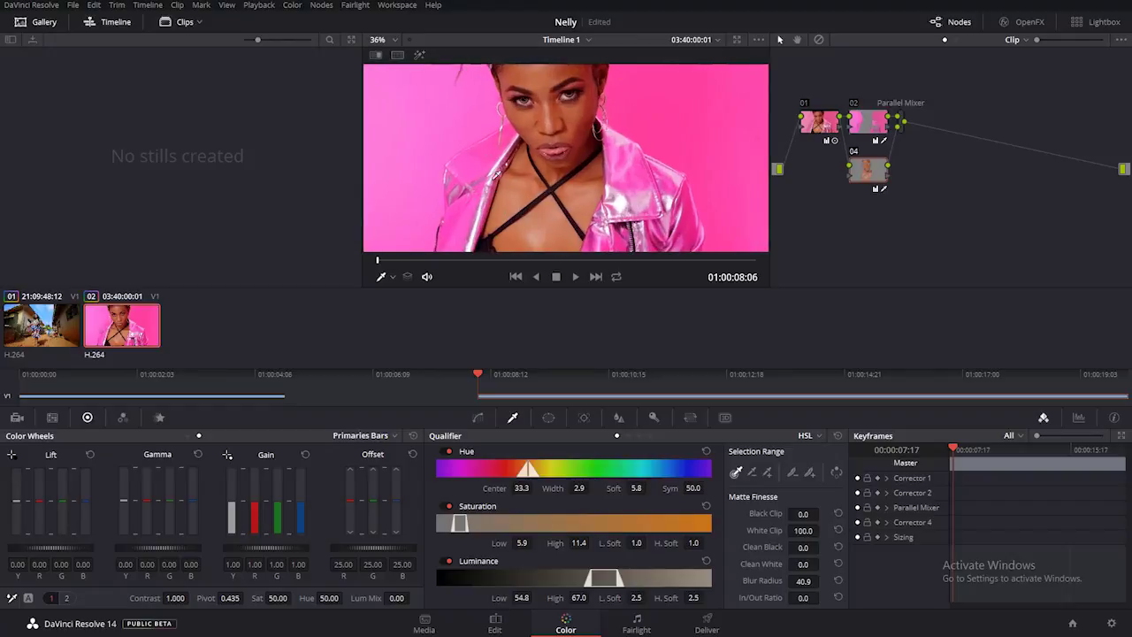
left_click(397, 598)
scroll(576, 180, "up", 1)
scroll(577, 181, "down", 2)
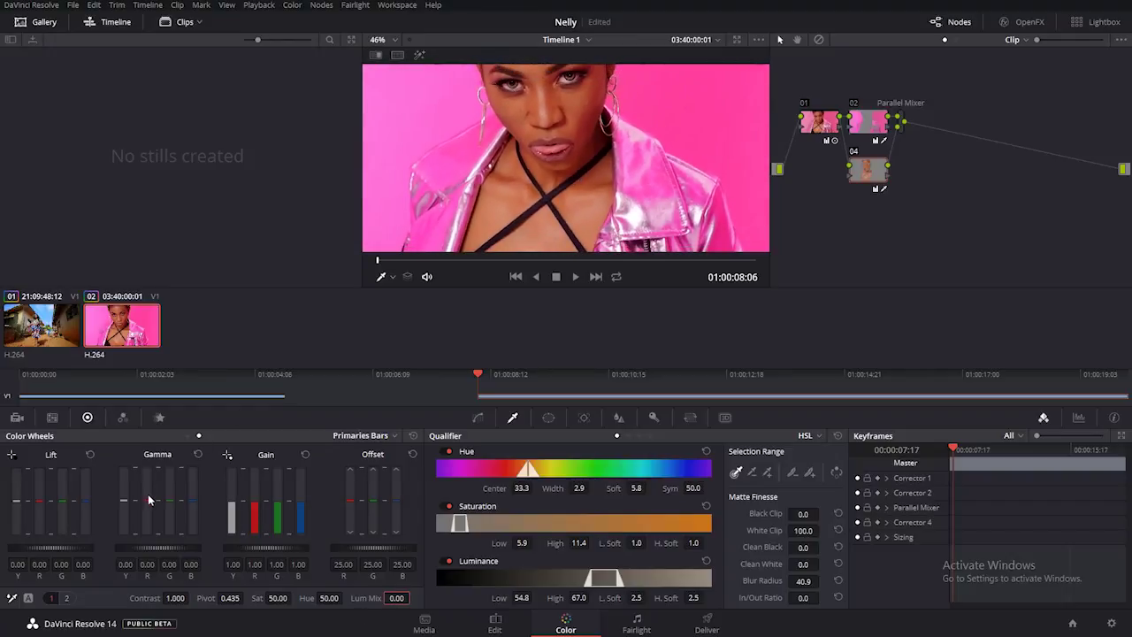
Adjust node 04's gamma to red 0.01 and blue -0.02 to balance the skin tone
left_click(147, 505)
scroll(148, 504, "down", 3)
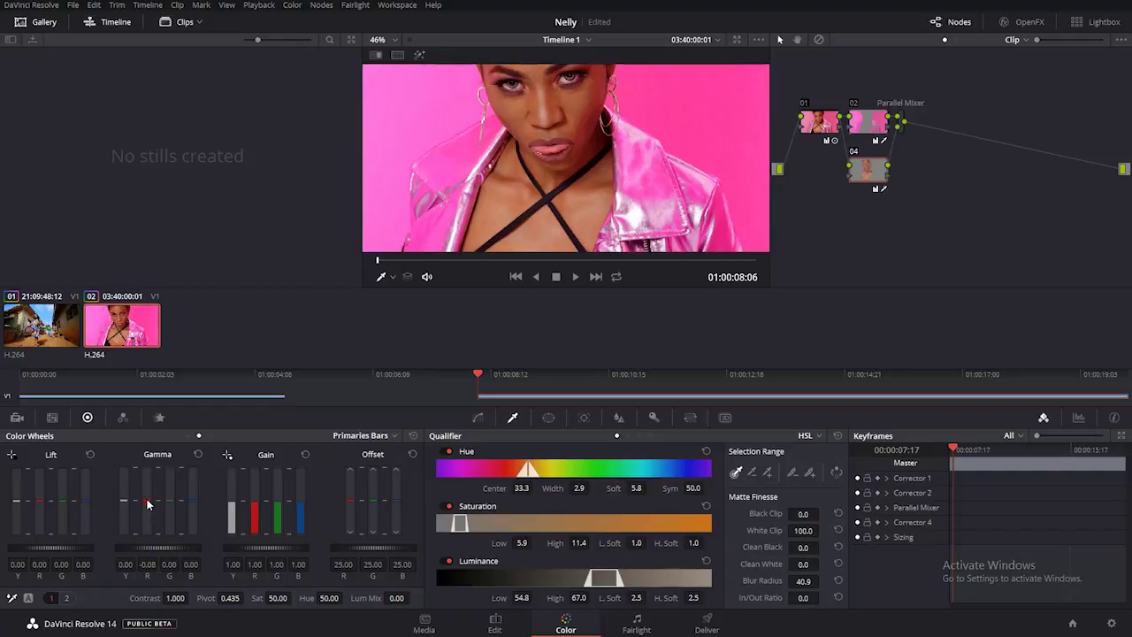
scroll(539, 175, "up", 4)
scroll(146, 506, "up", 1)
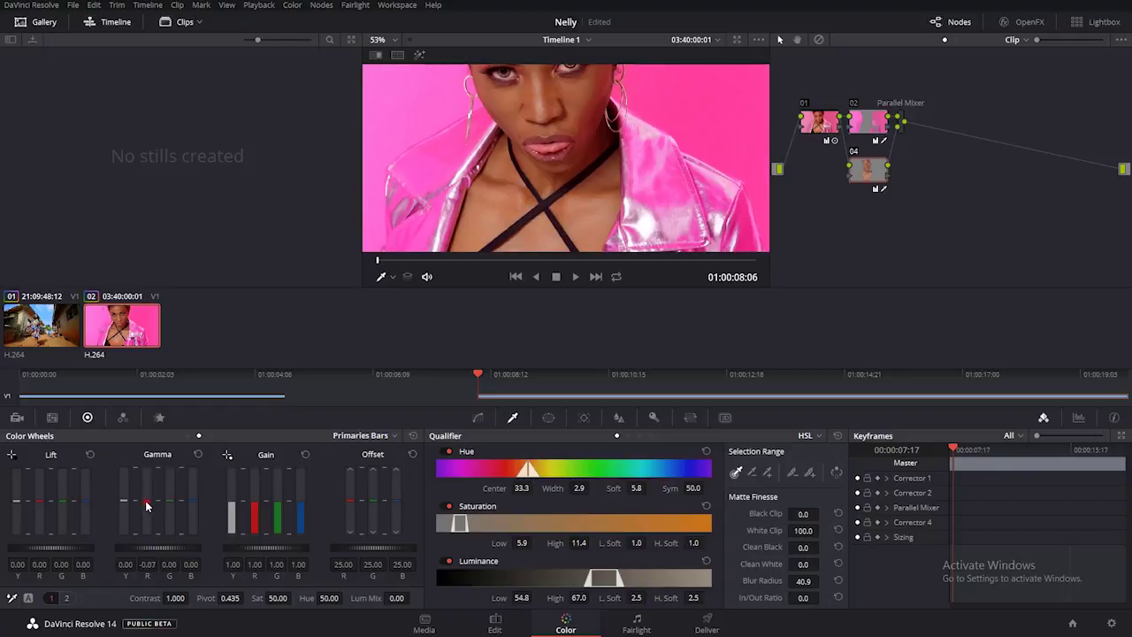
left_click_drag(146, 505, 190, 499)
scroll(543, 159, "down", 4)
scroll(583, 141, "down", 1)
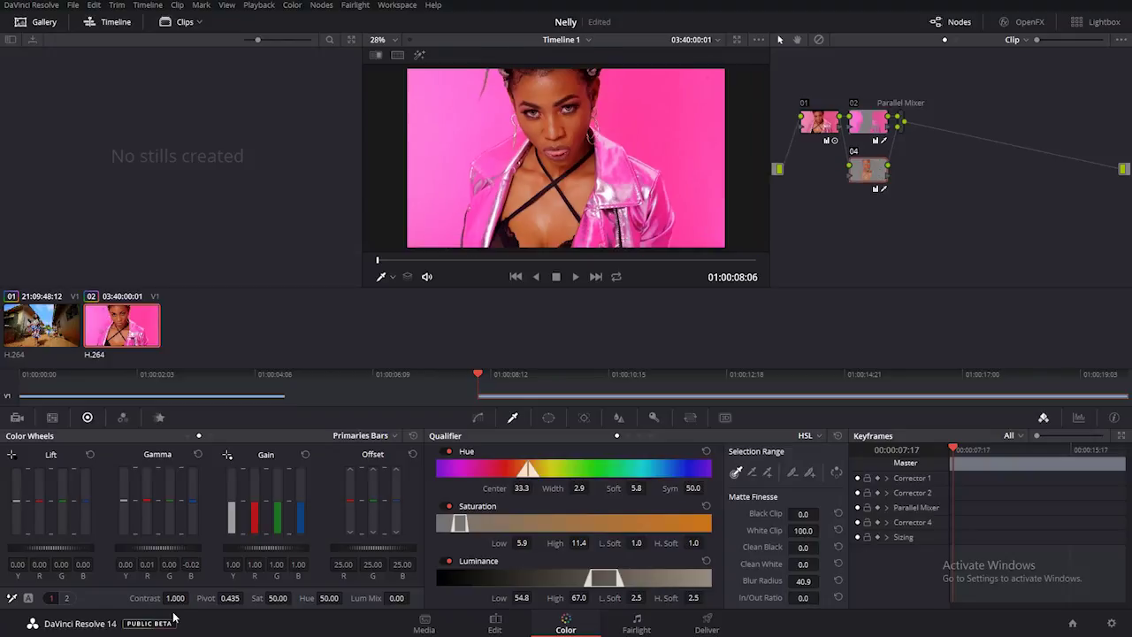
Set node 04's contrast to 1.108 and raise its overall gamma to 0.09, comparing with the node disabled
left_click_drag(173, 599, 192, 599)
left_click_drag(171, 549, 181, 552)
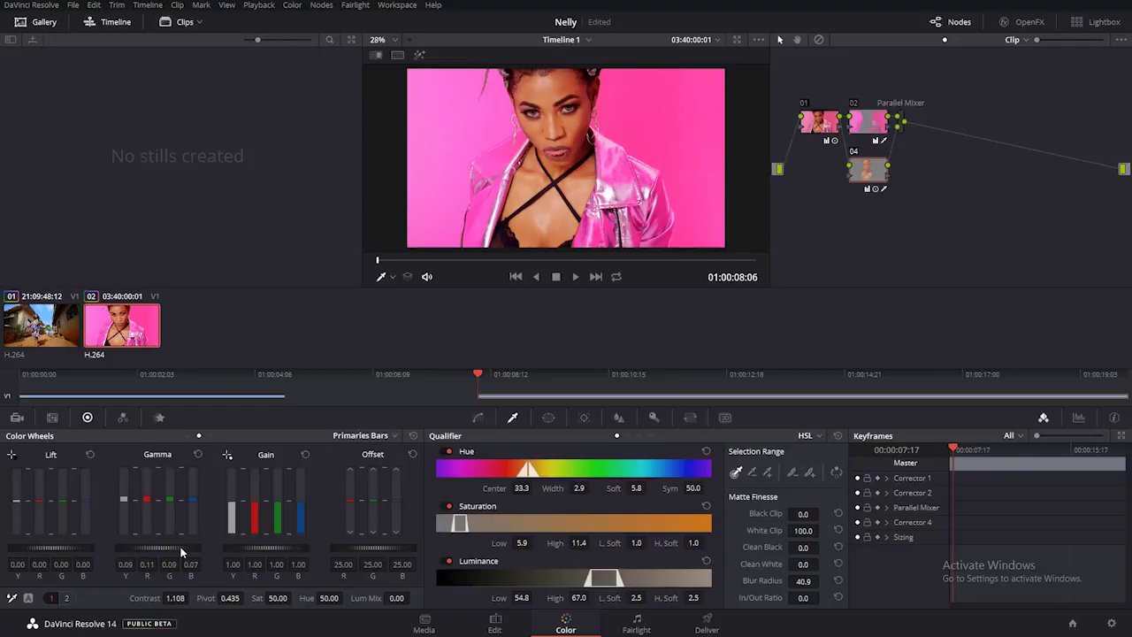
left_click(854, 155)
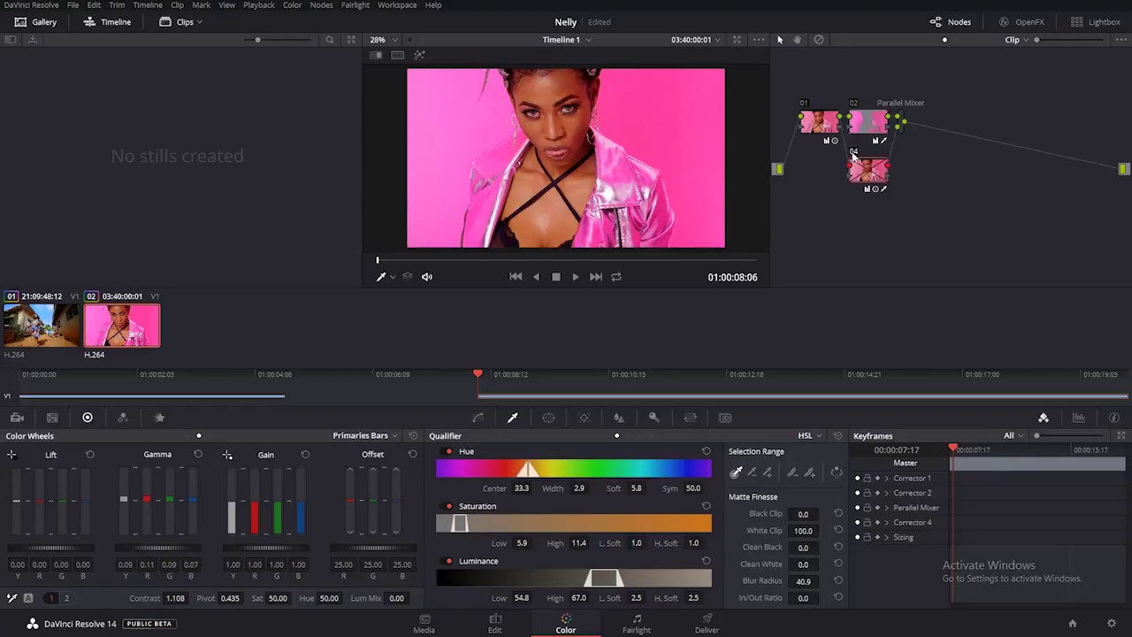
Fine-tune node 04's overall gamma while checking the skin at different viewer magnifications
scroll(545, 155, "up", 1)
scroll(546, 156, "up", 1)
scroll(550, 154, "down", 2)
scroll(555, 153, "down", 2)
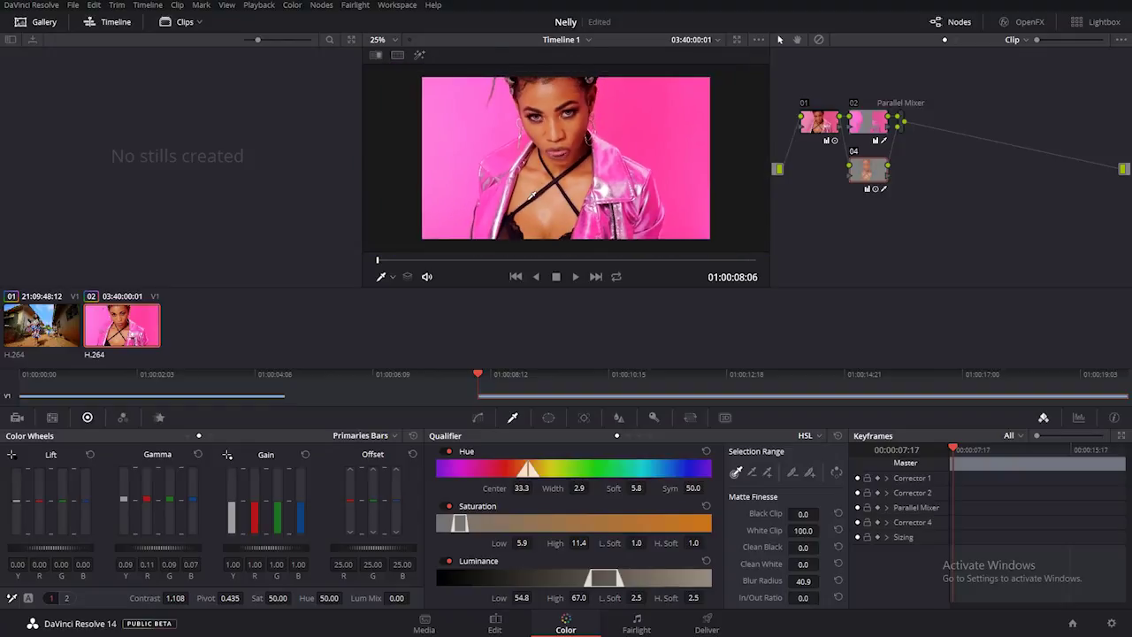
left_click_drag(133, 559, 146, 553)
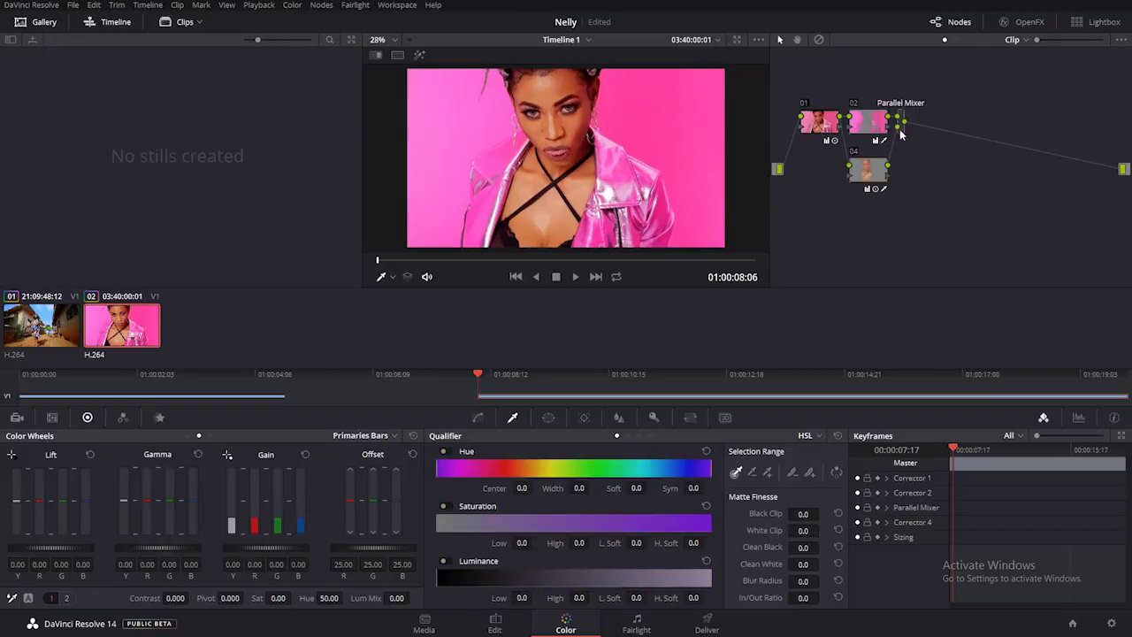
Add a serial node after the parallel mixer and look through the 3D LUT collections available for it
key("alt+s")
right_click(937, 122)
mouse_move(964, 246)
mouse_move(873, 259)
mouse_move(948, 265)
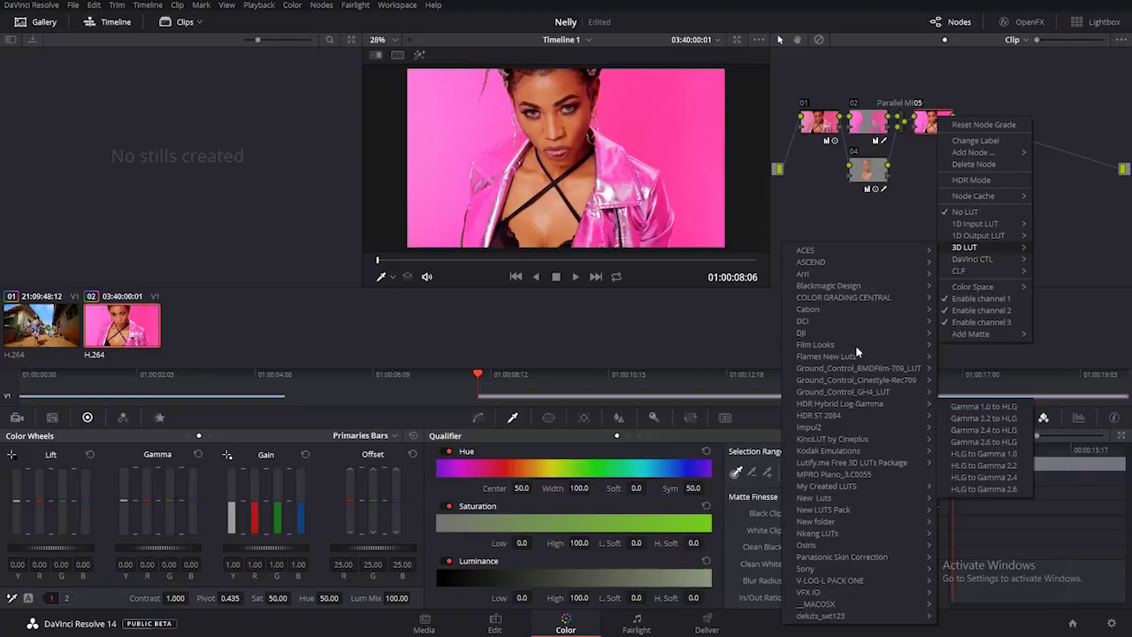
left_click(851, 198)
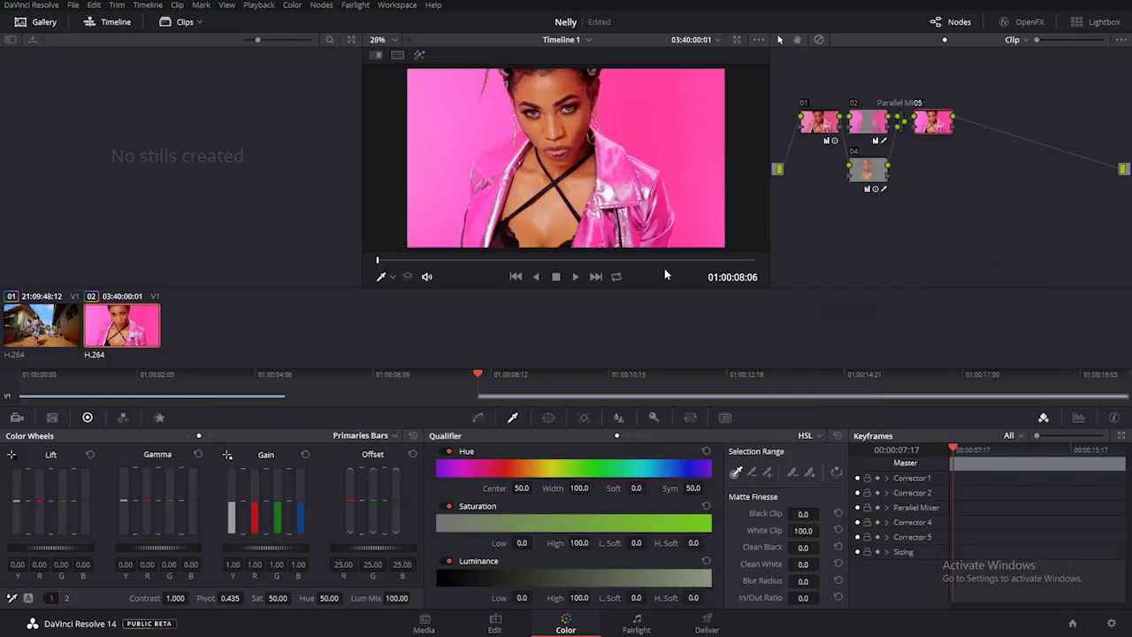
Review the clip full screen and apply the Osiris 3D LUT Vision 6 - Rec.709_32 to node 05
key("ctrl+f")
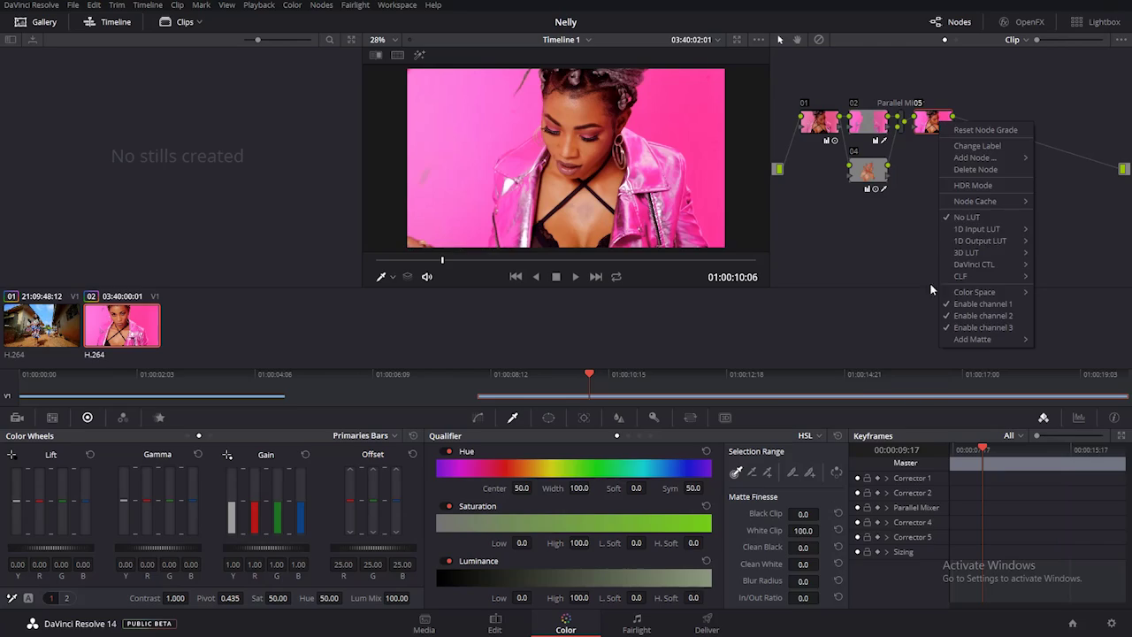
mouse_move(943, 264)
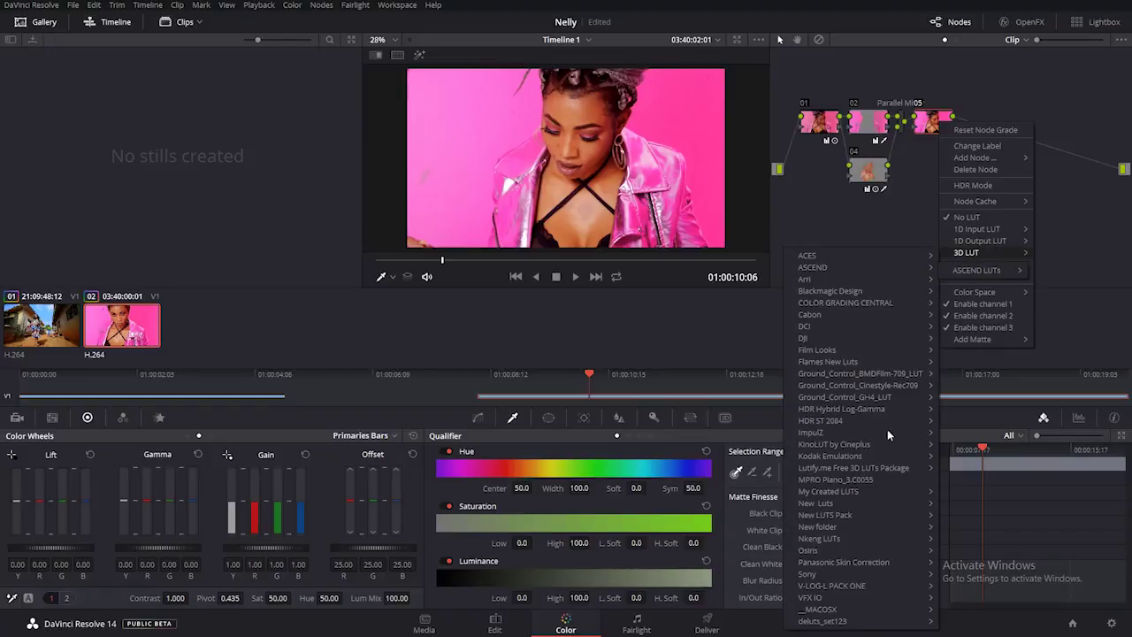
mouse_move(823, 552)
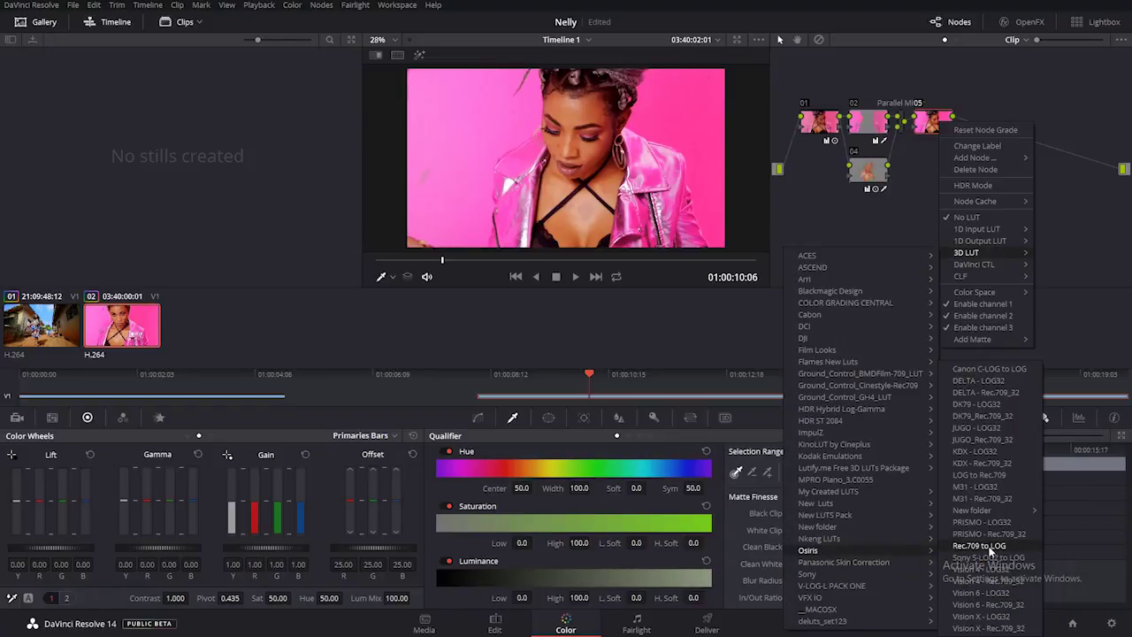
left_click(990, 607)
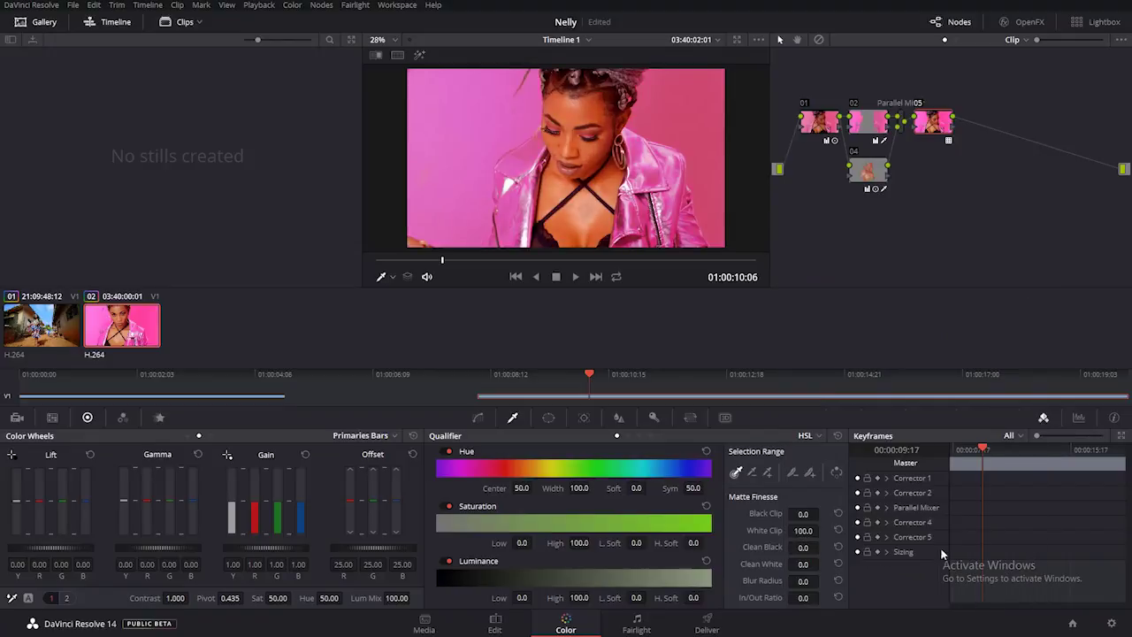
Reduce the LUT's strength on node 05 by setting its key output gain to 0.4
left_click(653, 418)
left_click(716, 531)
key("BackSpace")
type(".4")
key("Return")
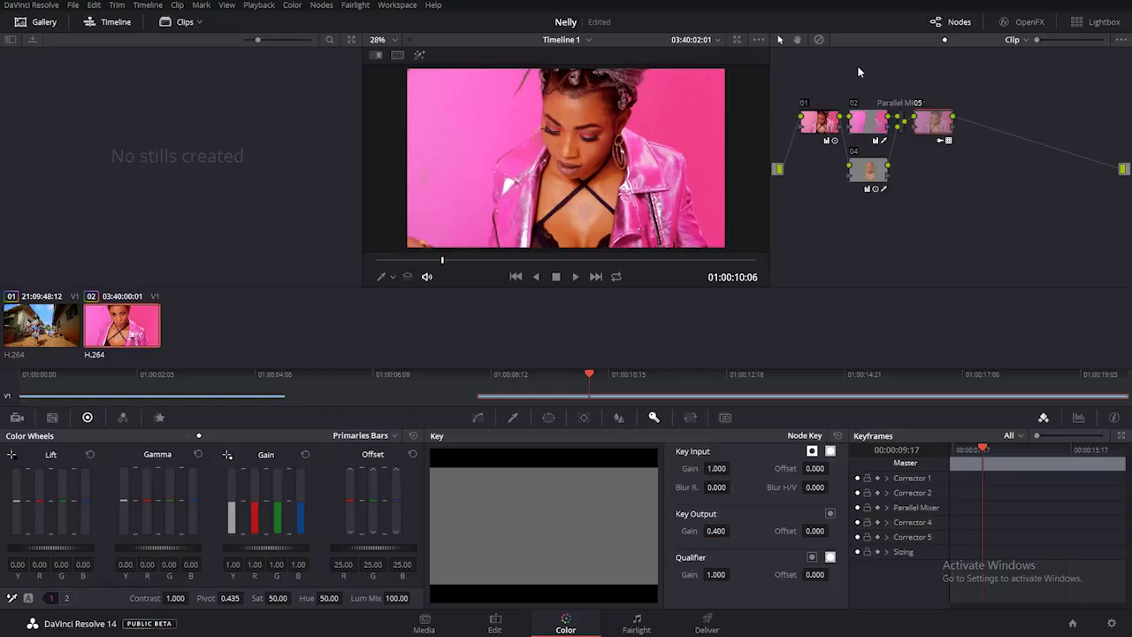
Add a serial node after node 05 and raise its blue gain to 1.09
right_click(931, 119)
mouse_move(973, 153)
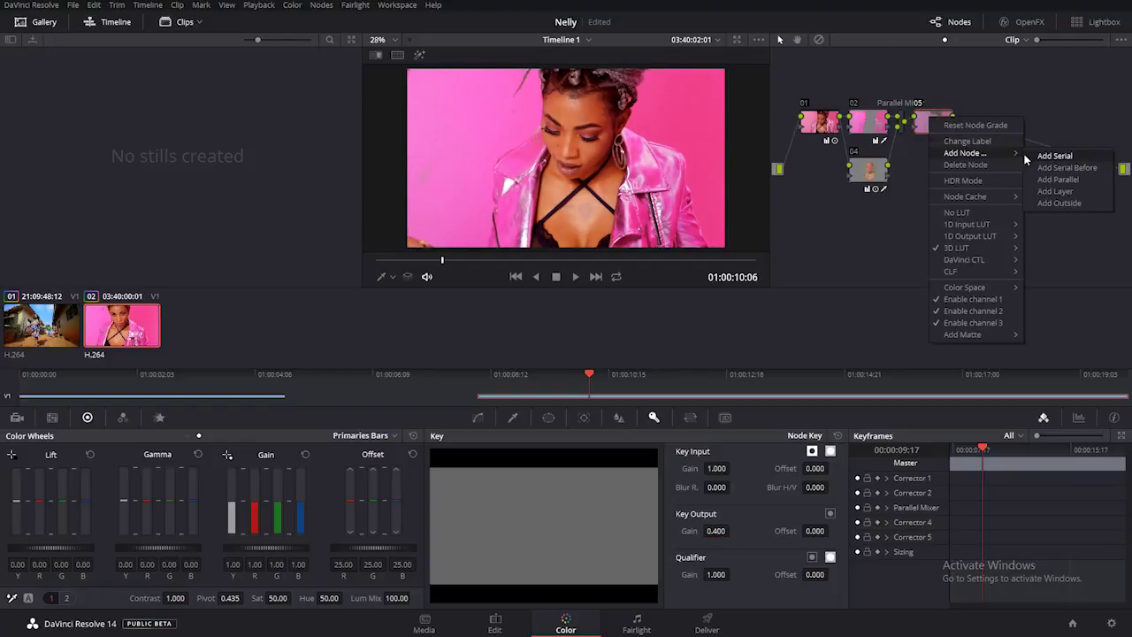
left_click(1040, 161)
scroll(536, 218, "up", 2)
scroll(535, 219, "down", 1)
left_click_drag(302, 509, 303, 503)
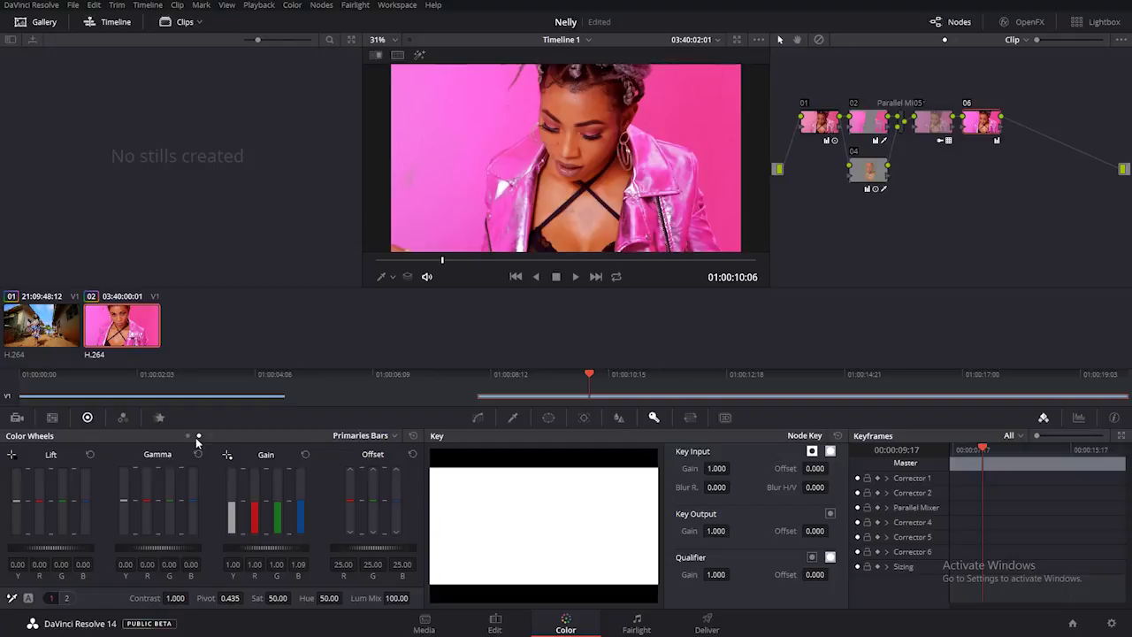
Lower node 06's Lum Mix, nudge its blue gain upward, and compare the image with the node switched off and on
left_click_drag(403, 597, 354, 598)
left_click_drag(300, 507, 300, 504)
left_click(967, 105)
left_click(967, 104)
left_click(967, 104)
left_click(967, 104)
Add a serial node after node 06 and fade its shadows by anchoring the lower custom curve and lifting the black point
right_click(991, 118)
mouse_move(1035, 151)
left_click(937, 153)
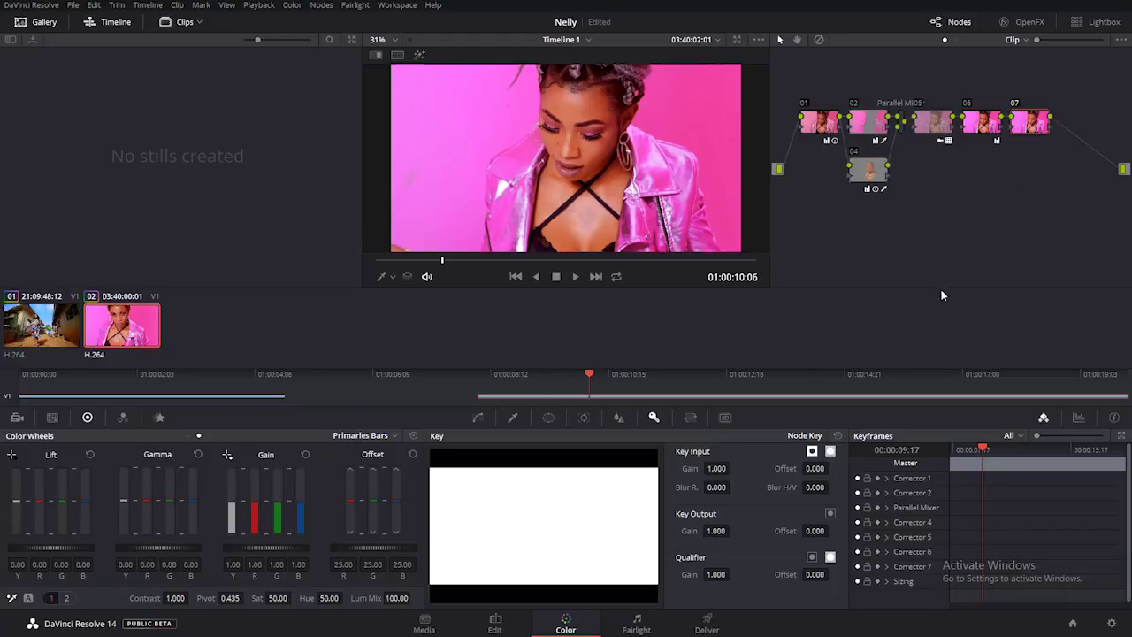
left_click(478, 416)
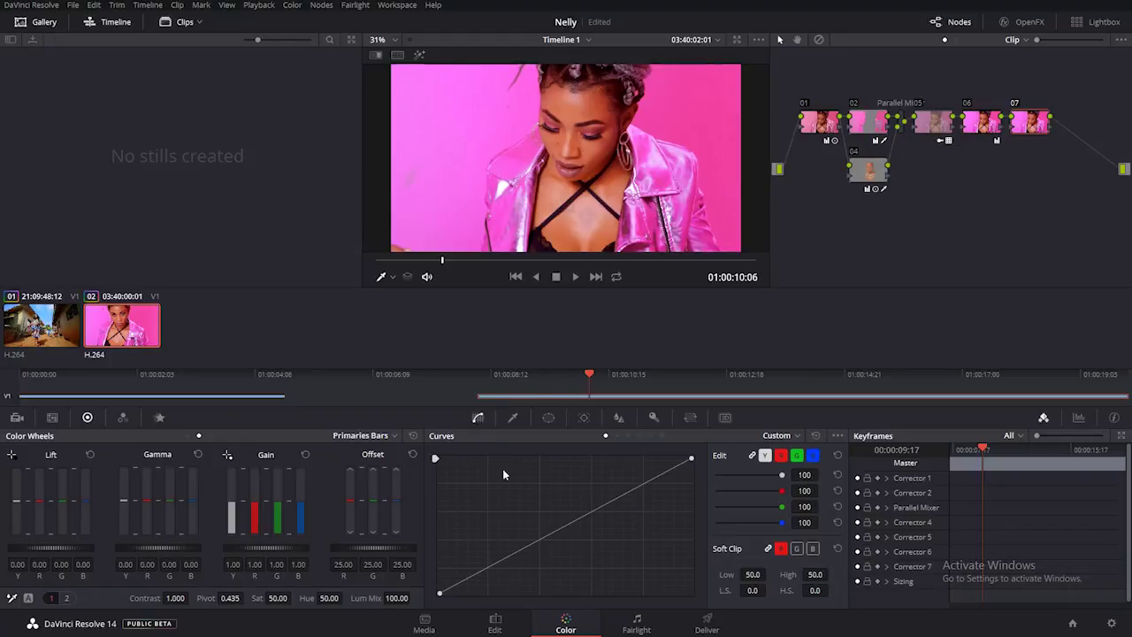
left_click(512, 555)
left_click_drag(512, 555, 512, 554)
left_click_drag(439, 595, 439, 583)
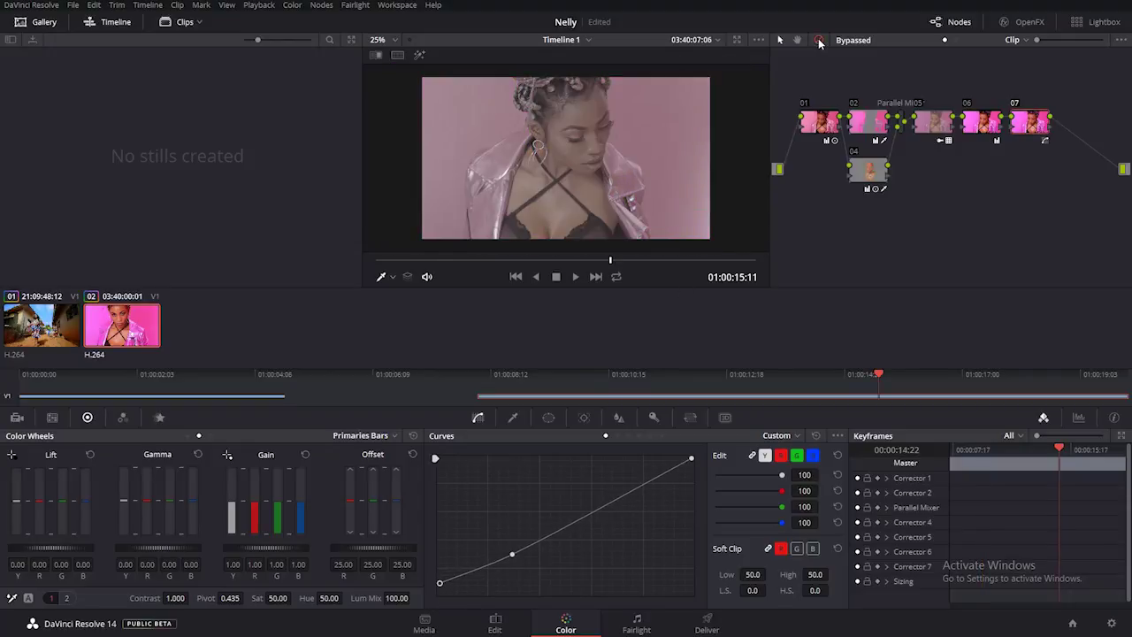
Compare the finished grade with the ungraded original by repeatedly bypassing all nodes, including in the full-screen view
left_click(819, 40)
left_click(819, 40)
key("ctrl+f")
key("shift+d")
key("shift+d")
key("shift+d")
key("shift+d")
key("shift+d")
key("shift+d")
key("shift+d")
key("ctrl+f")
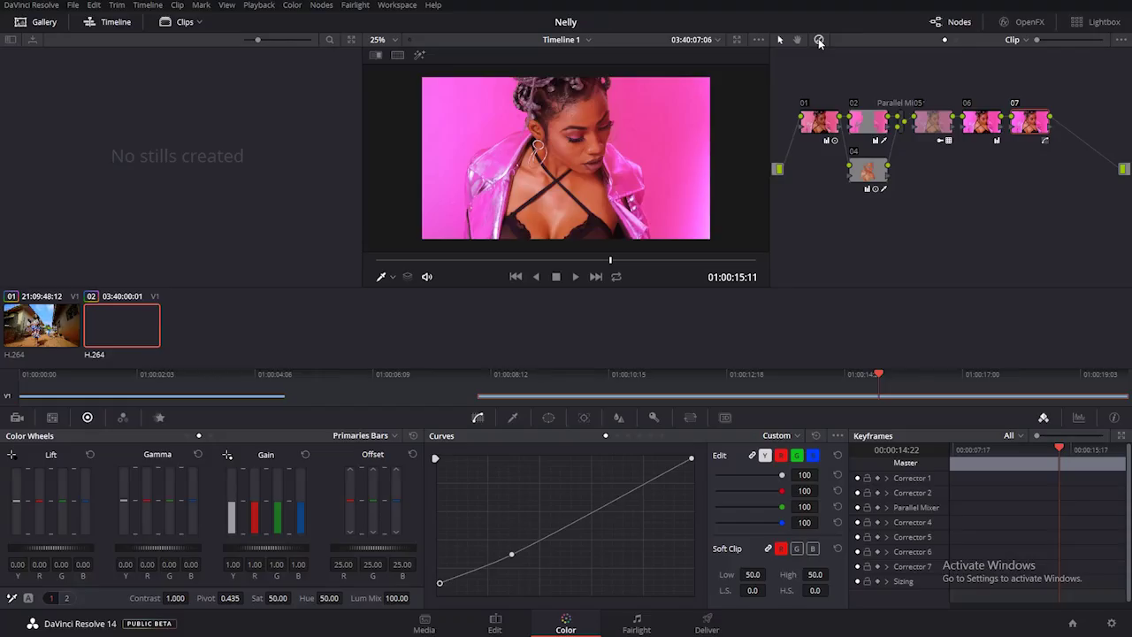